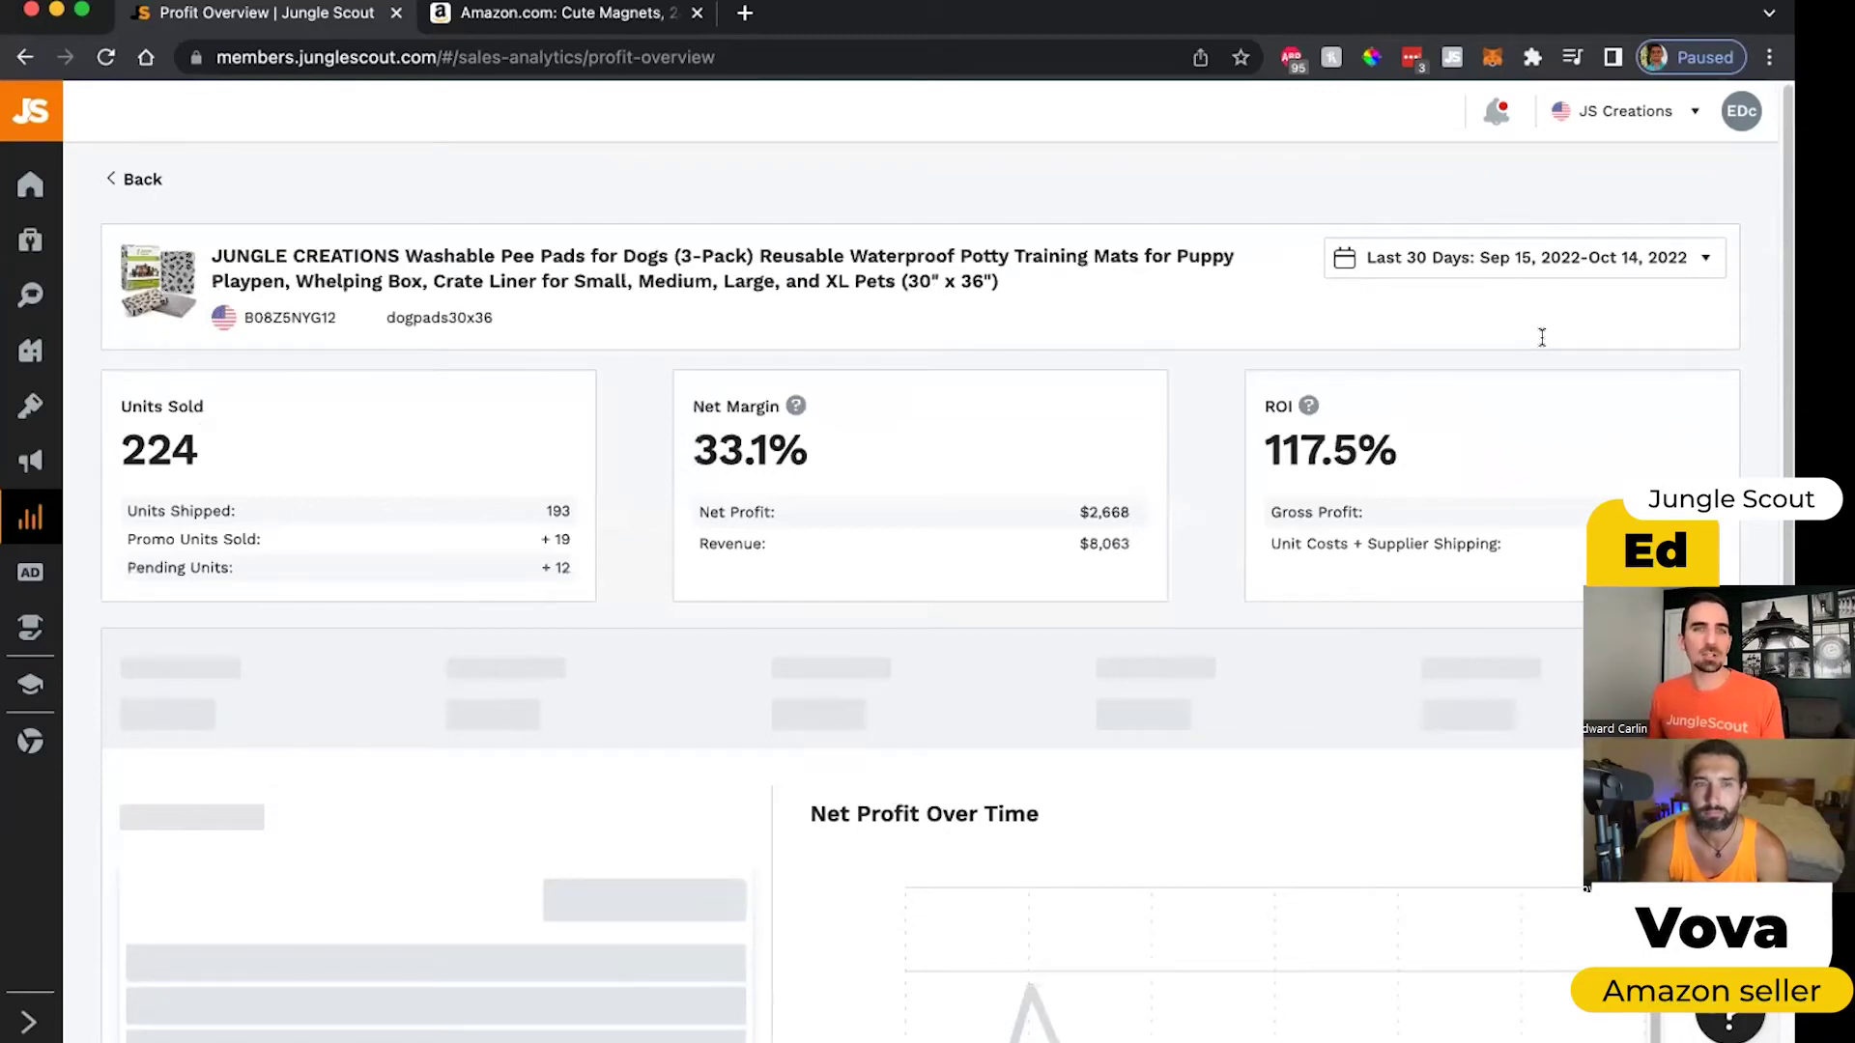
# Open the Advertising Analytics overview for the last 14 days
pyautogui.scroll(-3, 99, 512)
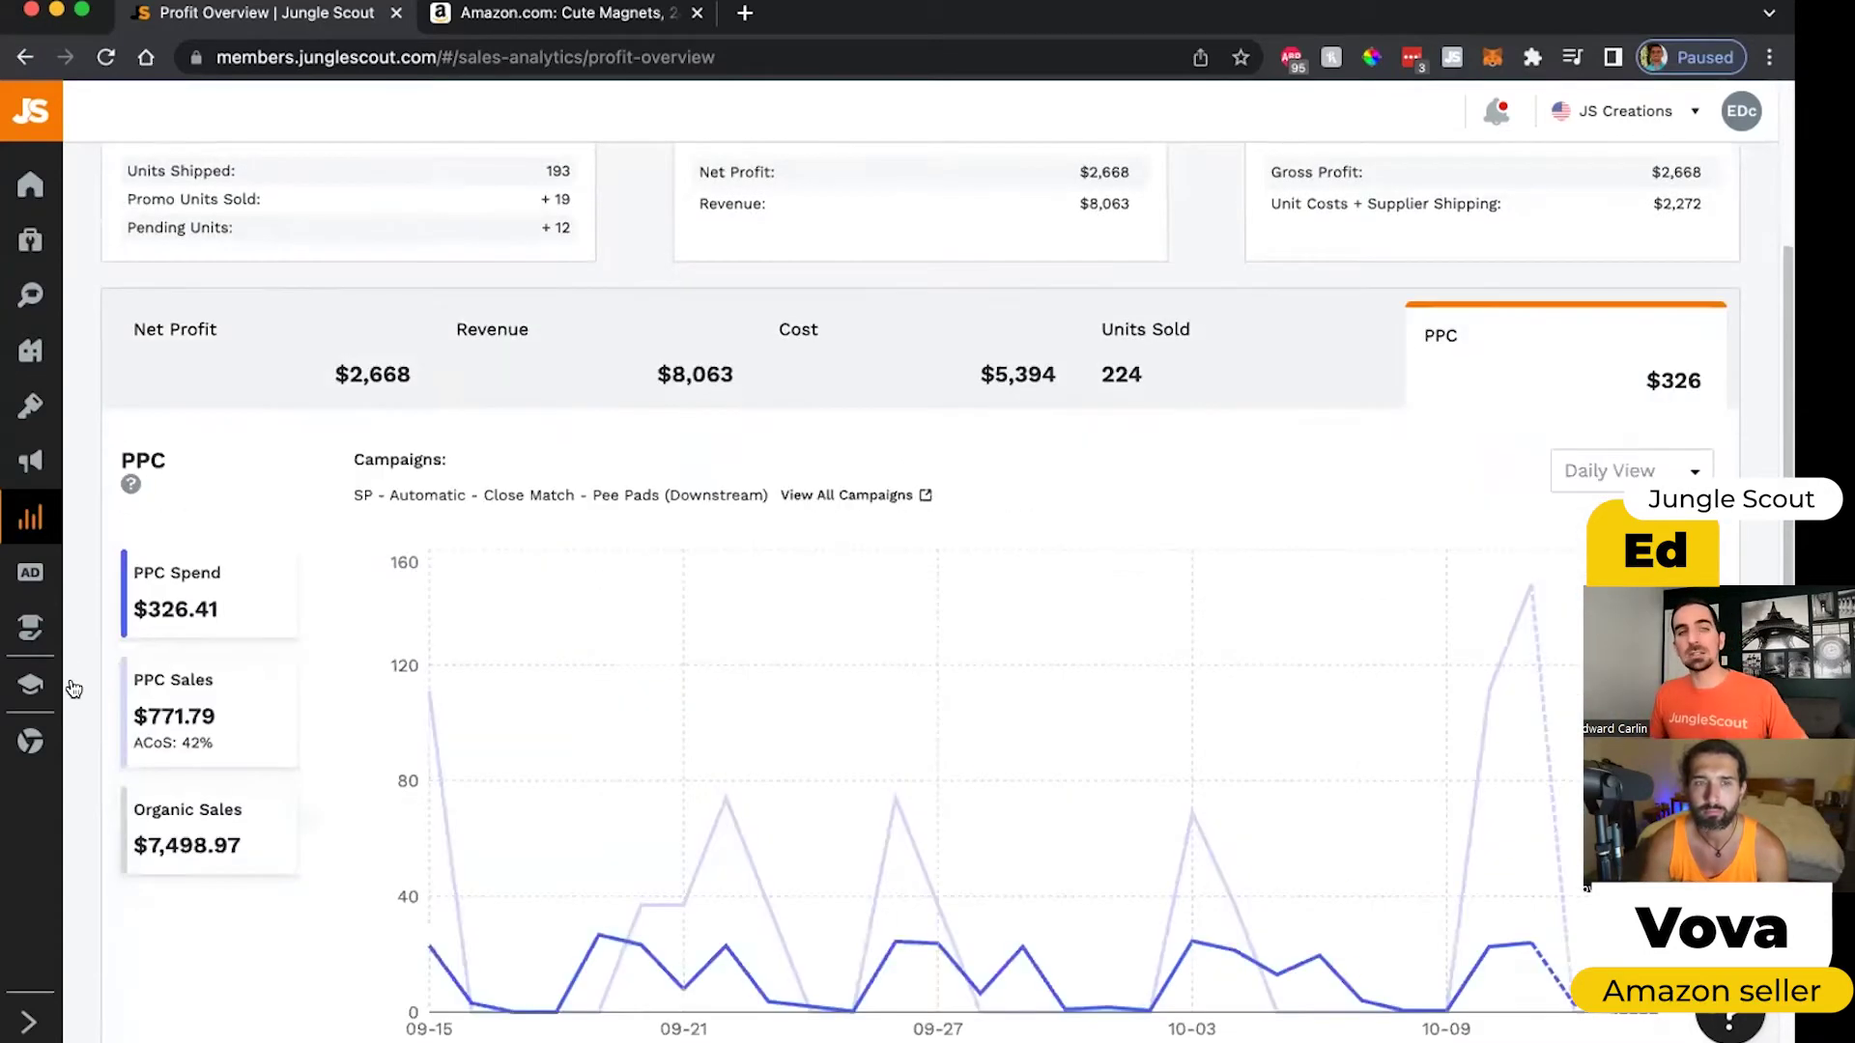
pyautogui.scroll(-1, 74, 689)
pyautogui.moveTo(120, 626)
pyautogui.click(432, 572)
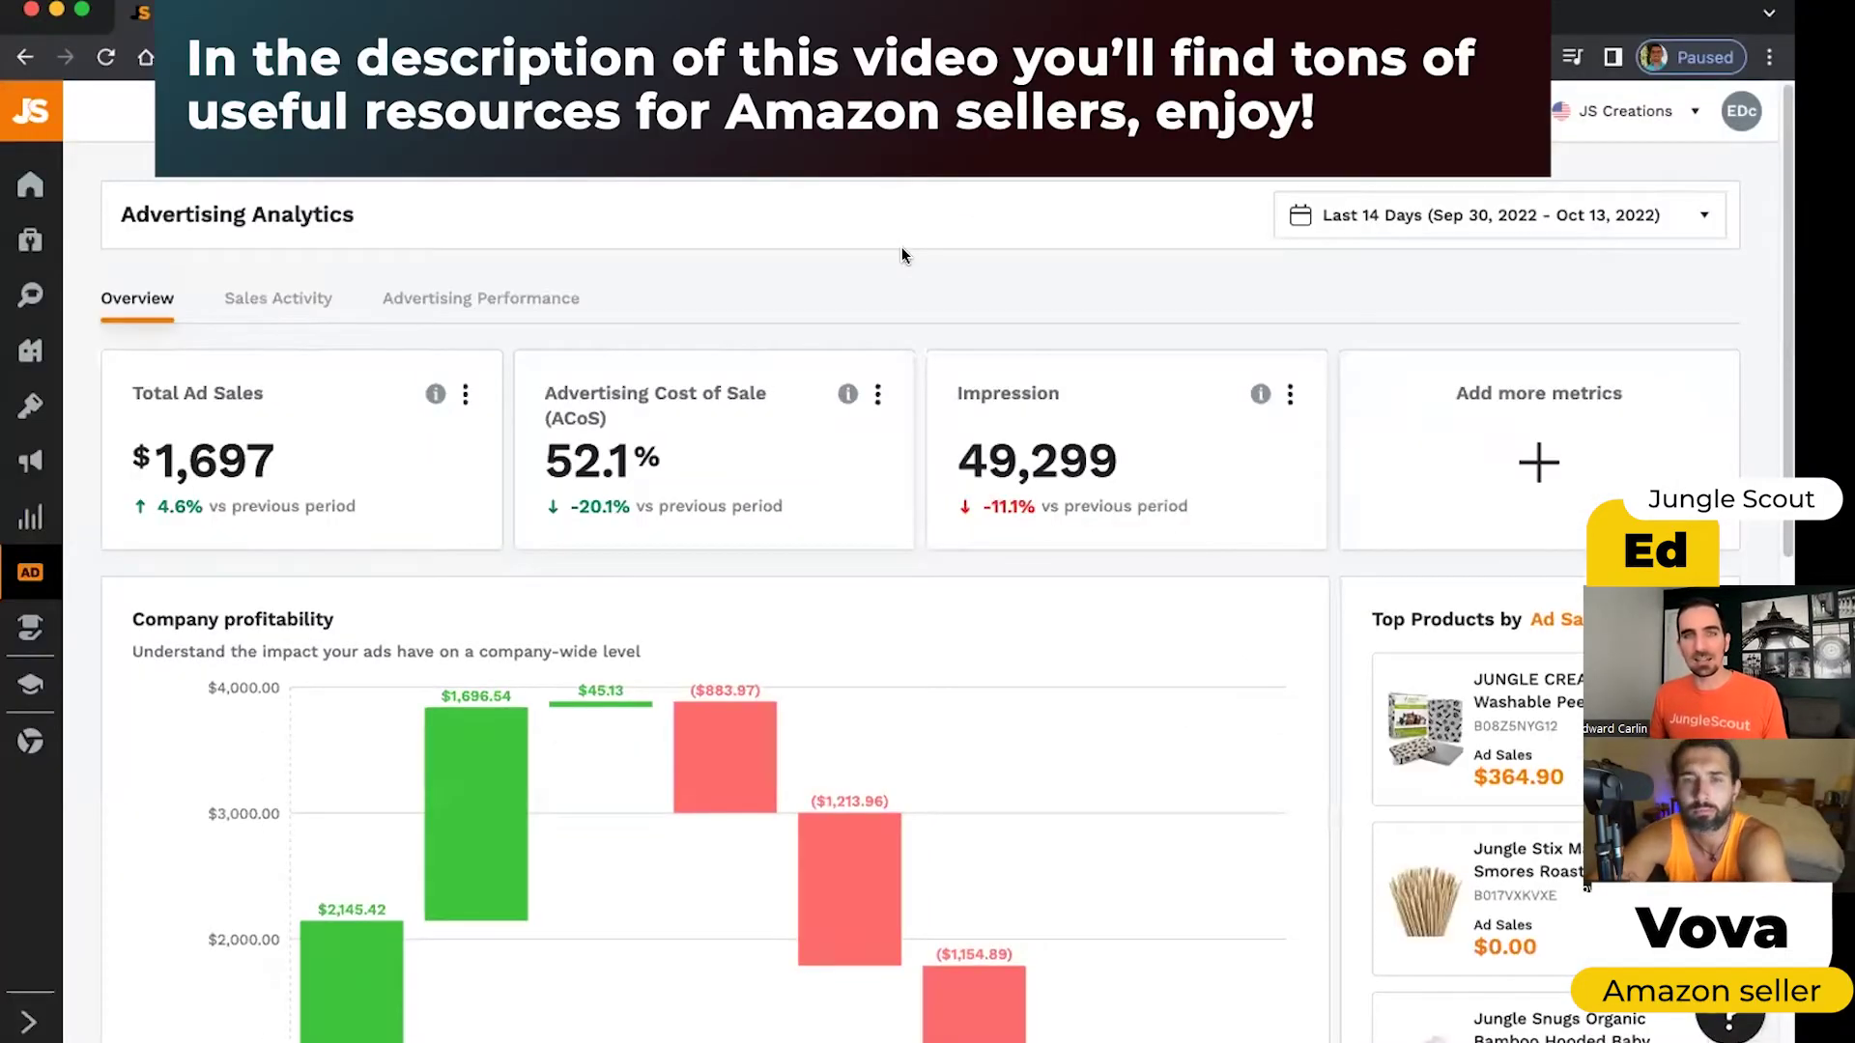
pyautogui.scroll(-1, 902, 246)
pyautogui.scroll(-2, 901, 249)
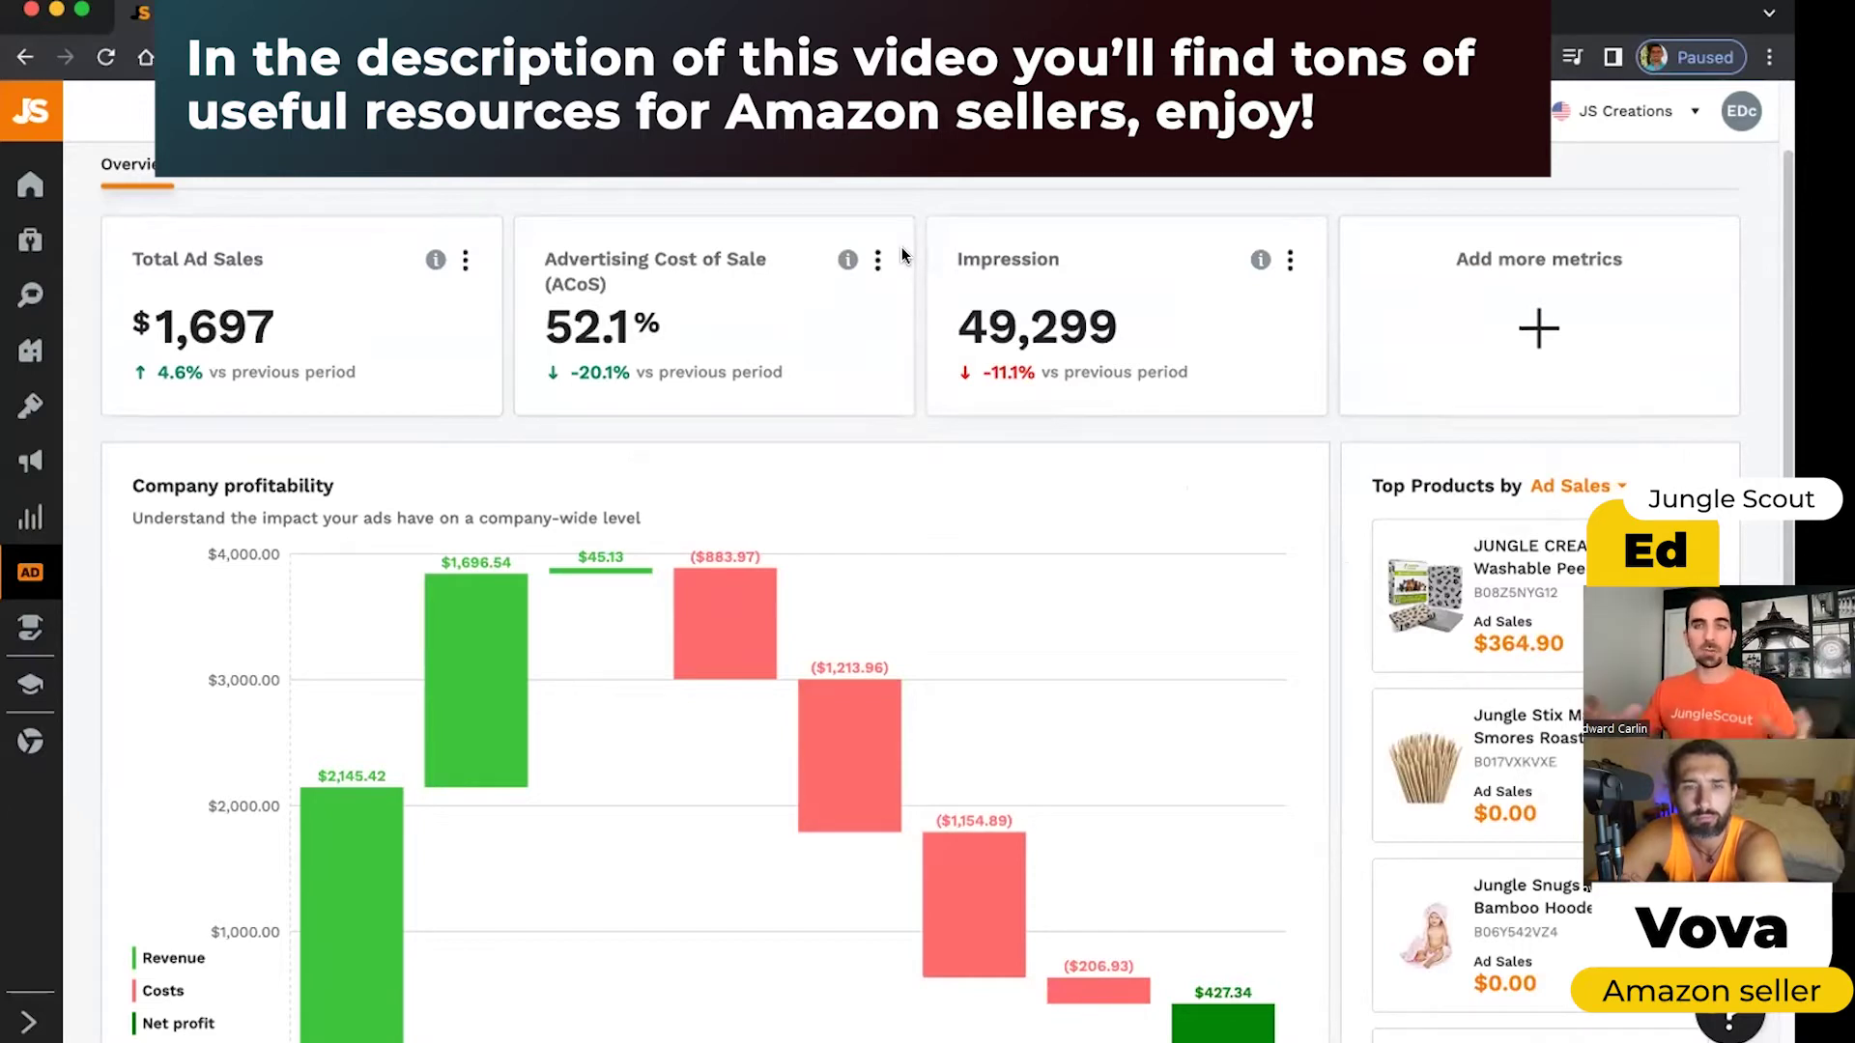
# Highlight $1,697 ad sales, 52.1% ACoS and 49,299 impressions; preview extra metrics without adding any
pyautogui.moveTo(298, 283); pyautogui.dragTo(118, 328)
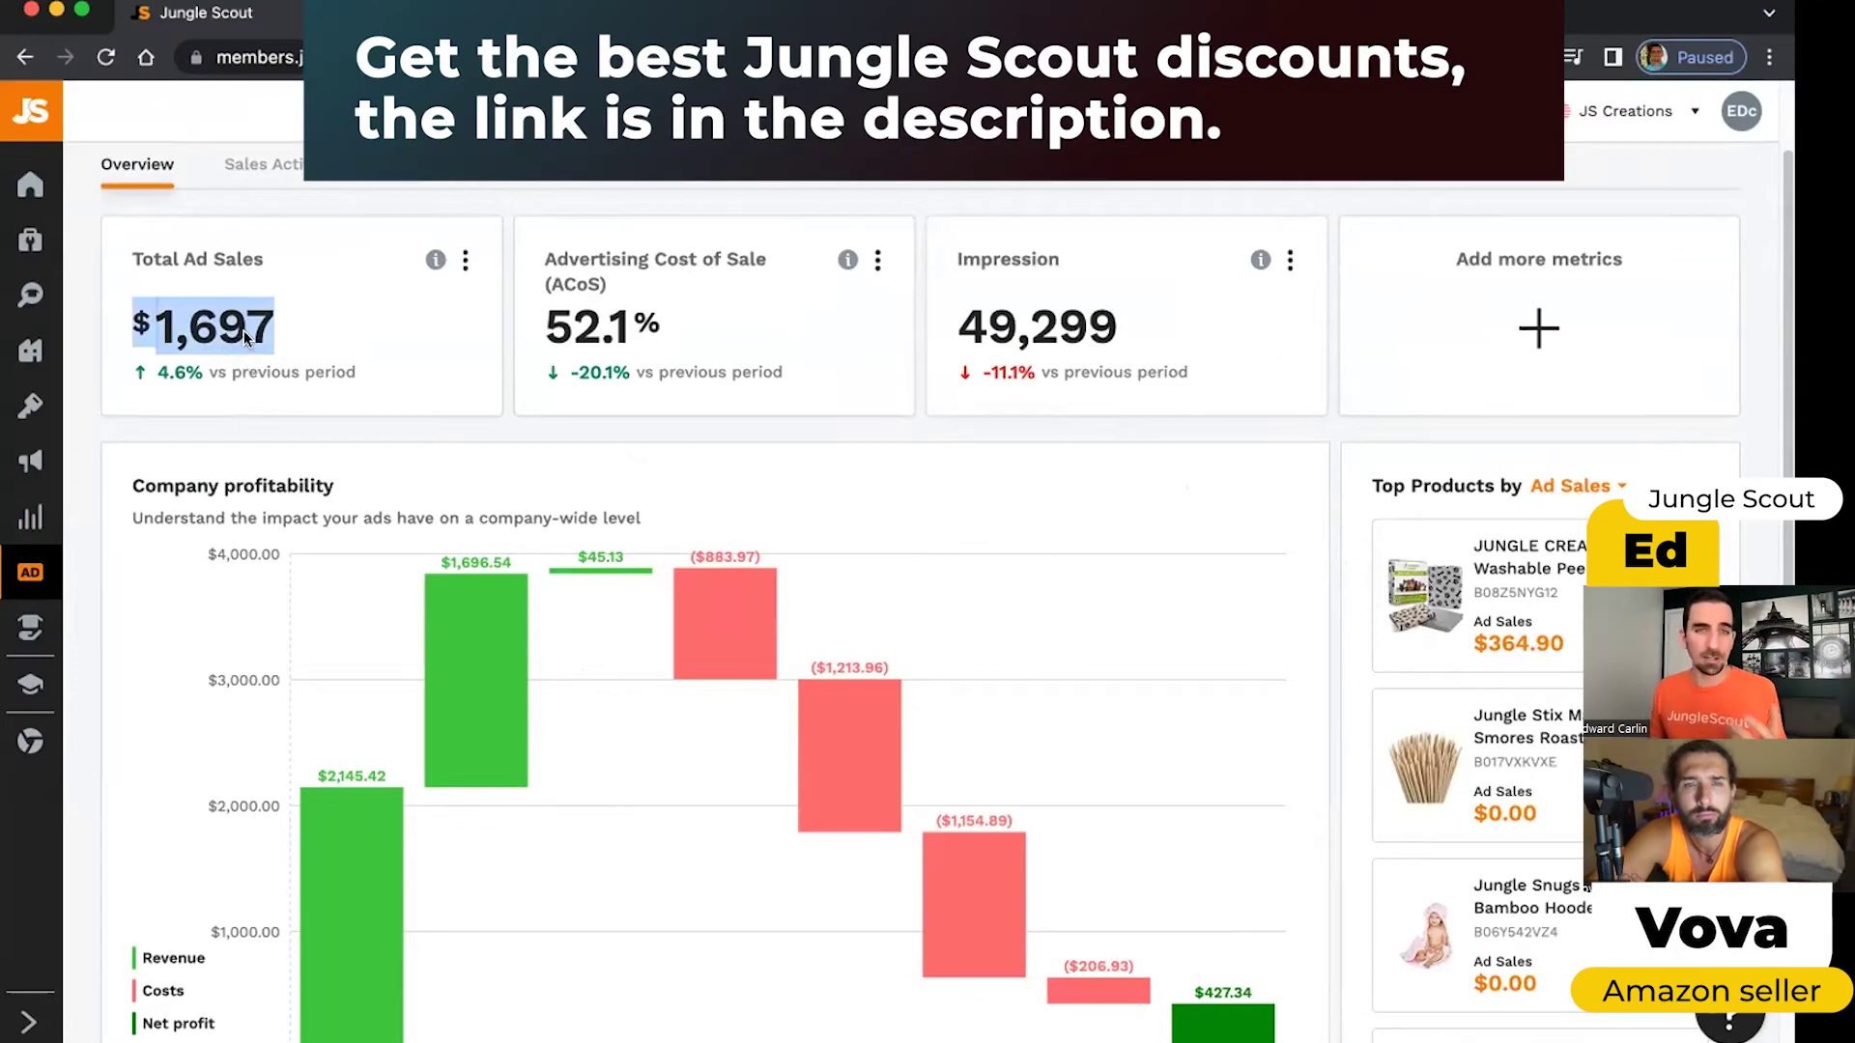
pyautogui.click(693, 315)
pyautogui.moveTo(607, 325); pyautogui.dragTo(670, 324)
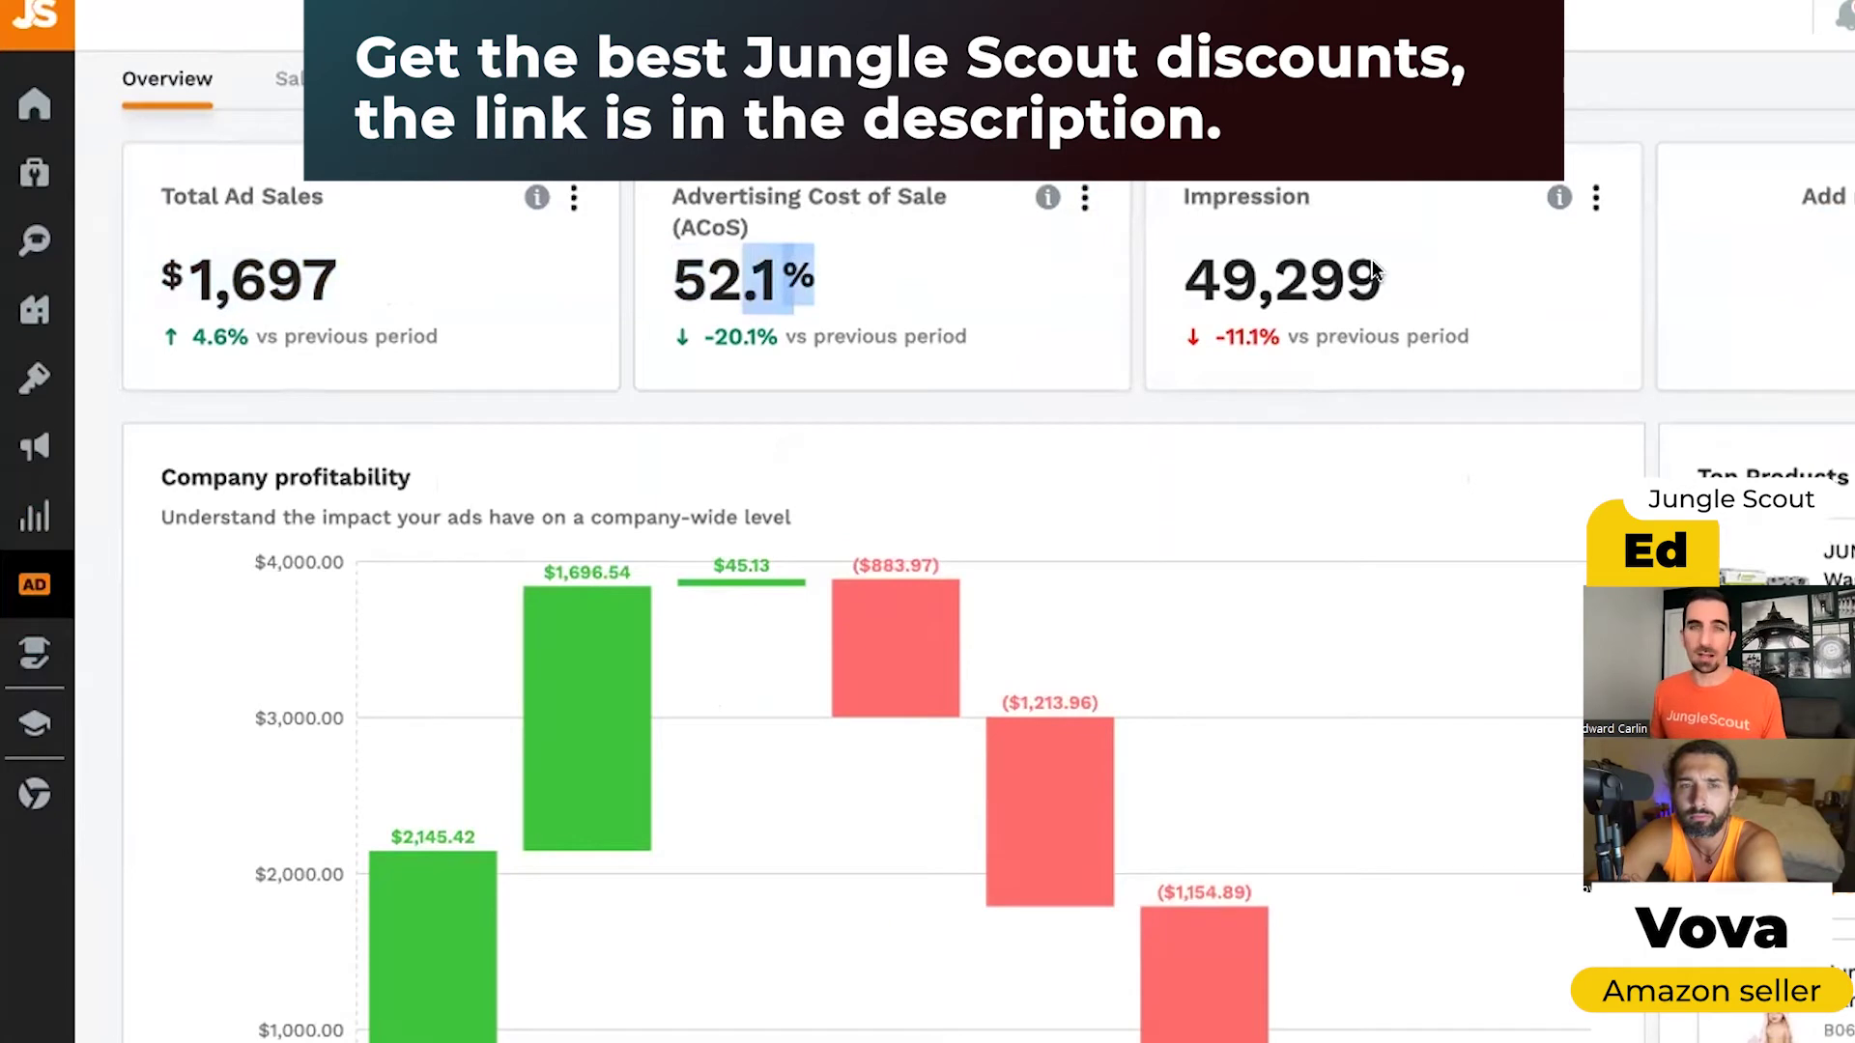
pyautogui.moveTo(1372, 268); pyautogui.dragTo(1144, 278)
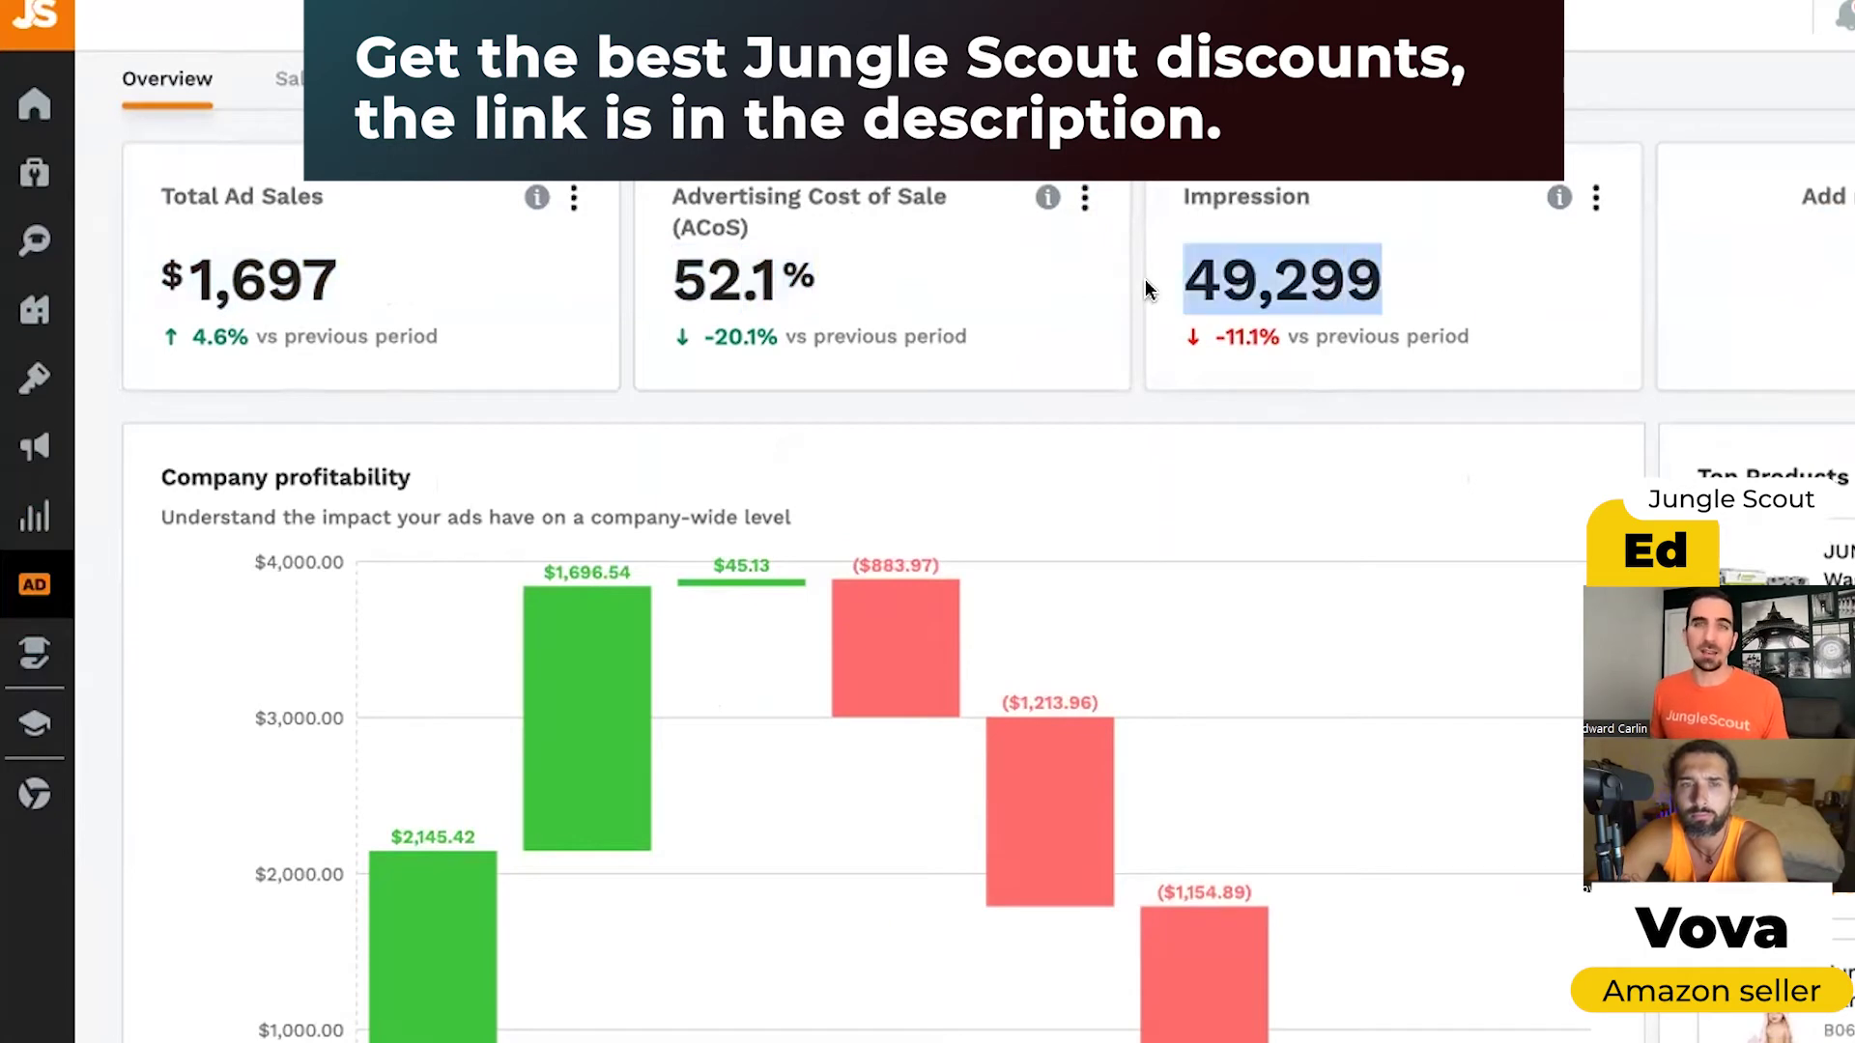
pyautogui.click(1209, 336)
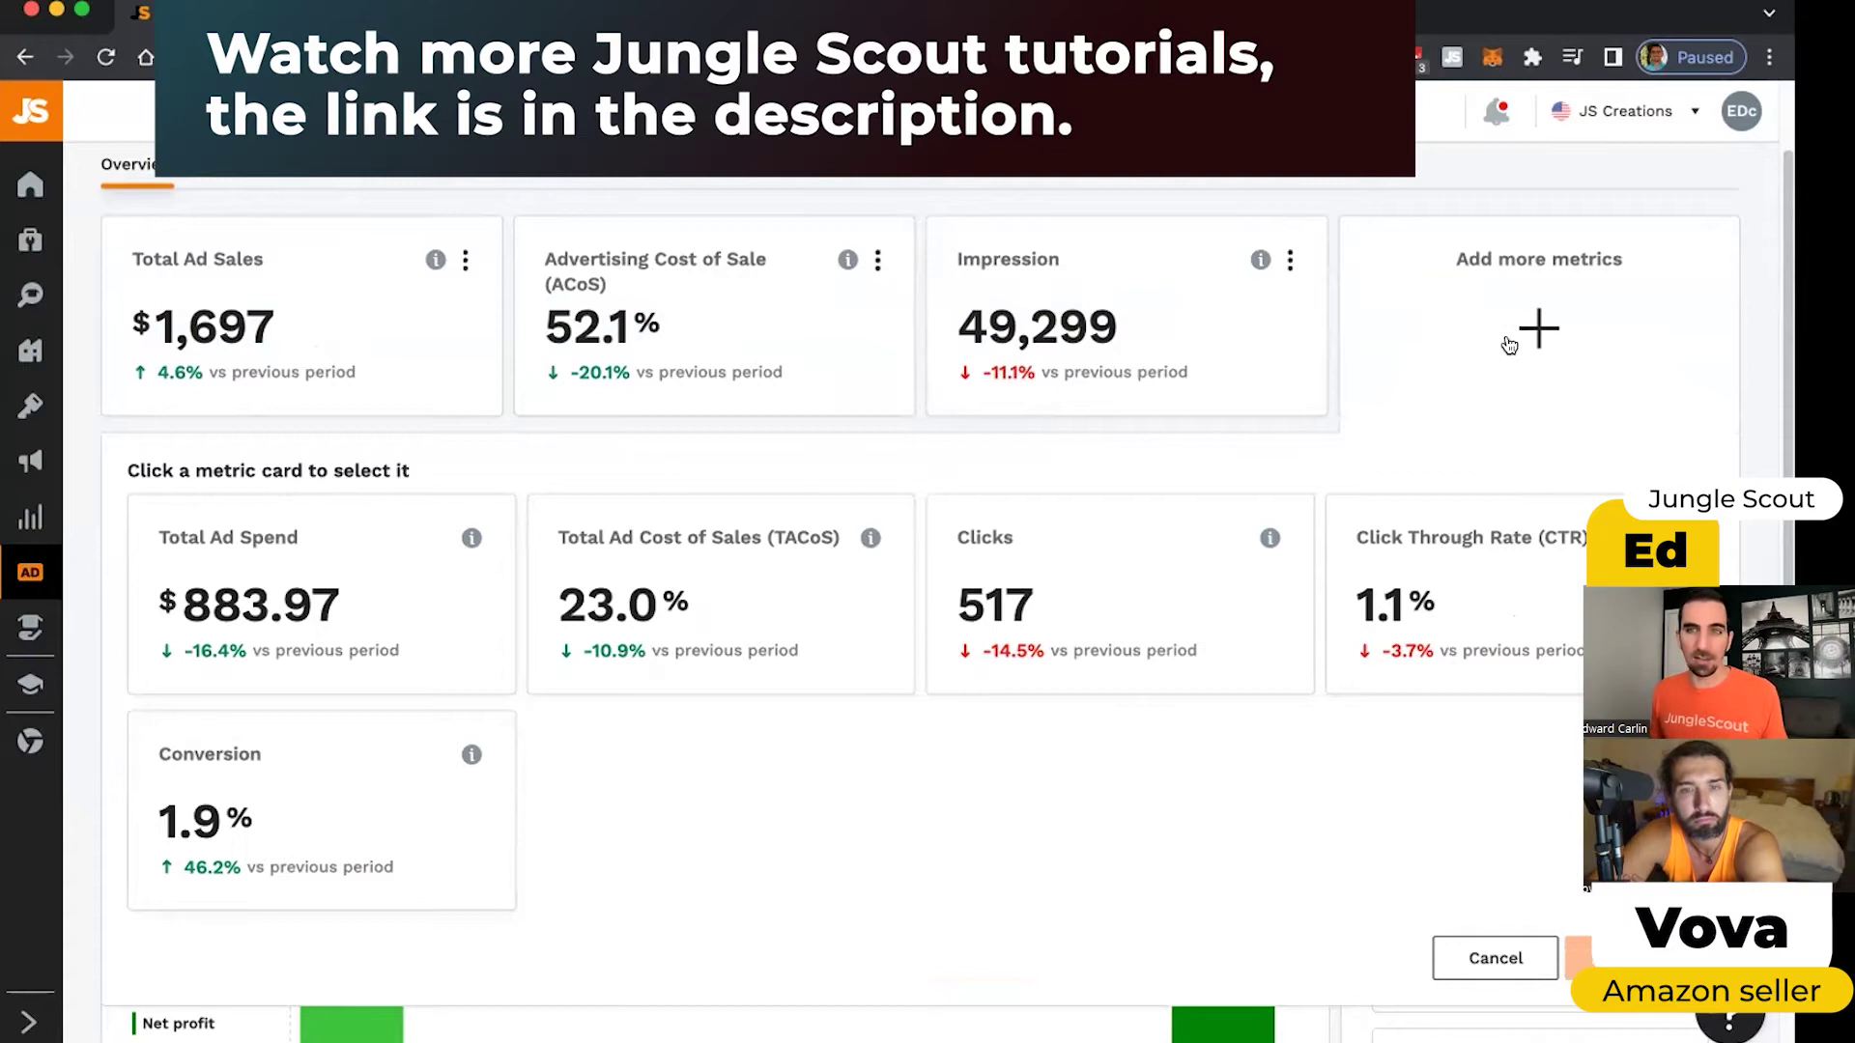
pyautogui.click(1495, 957)
pyautogui.scroll(-1, 677, 580)
pyautogui.scroll(-3, 651, 566)
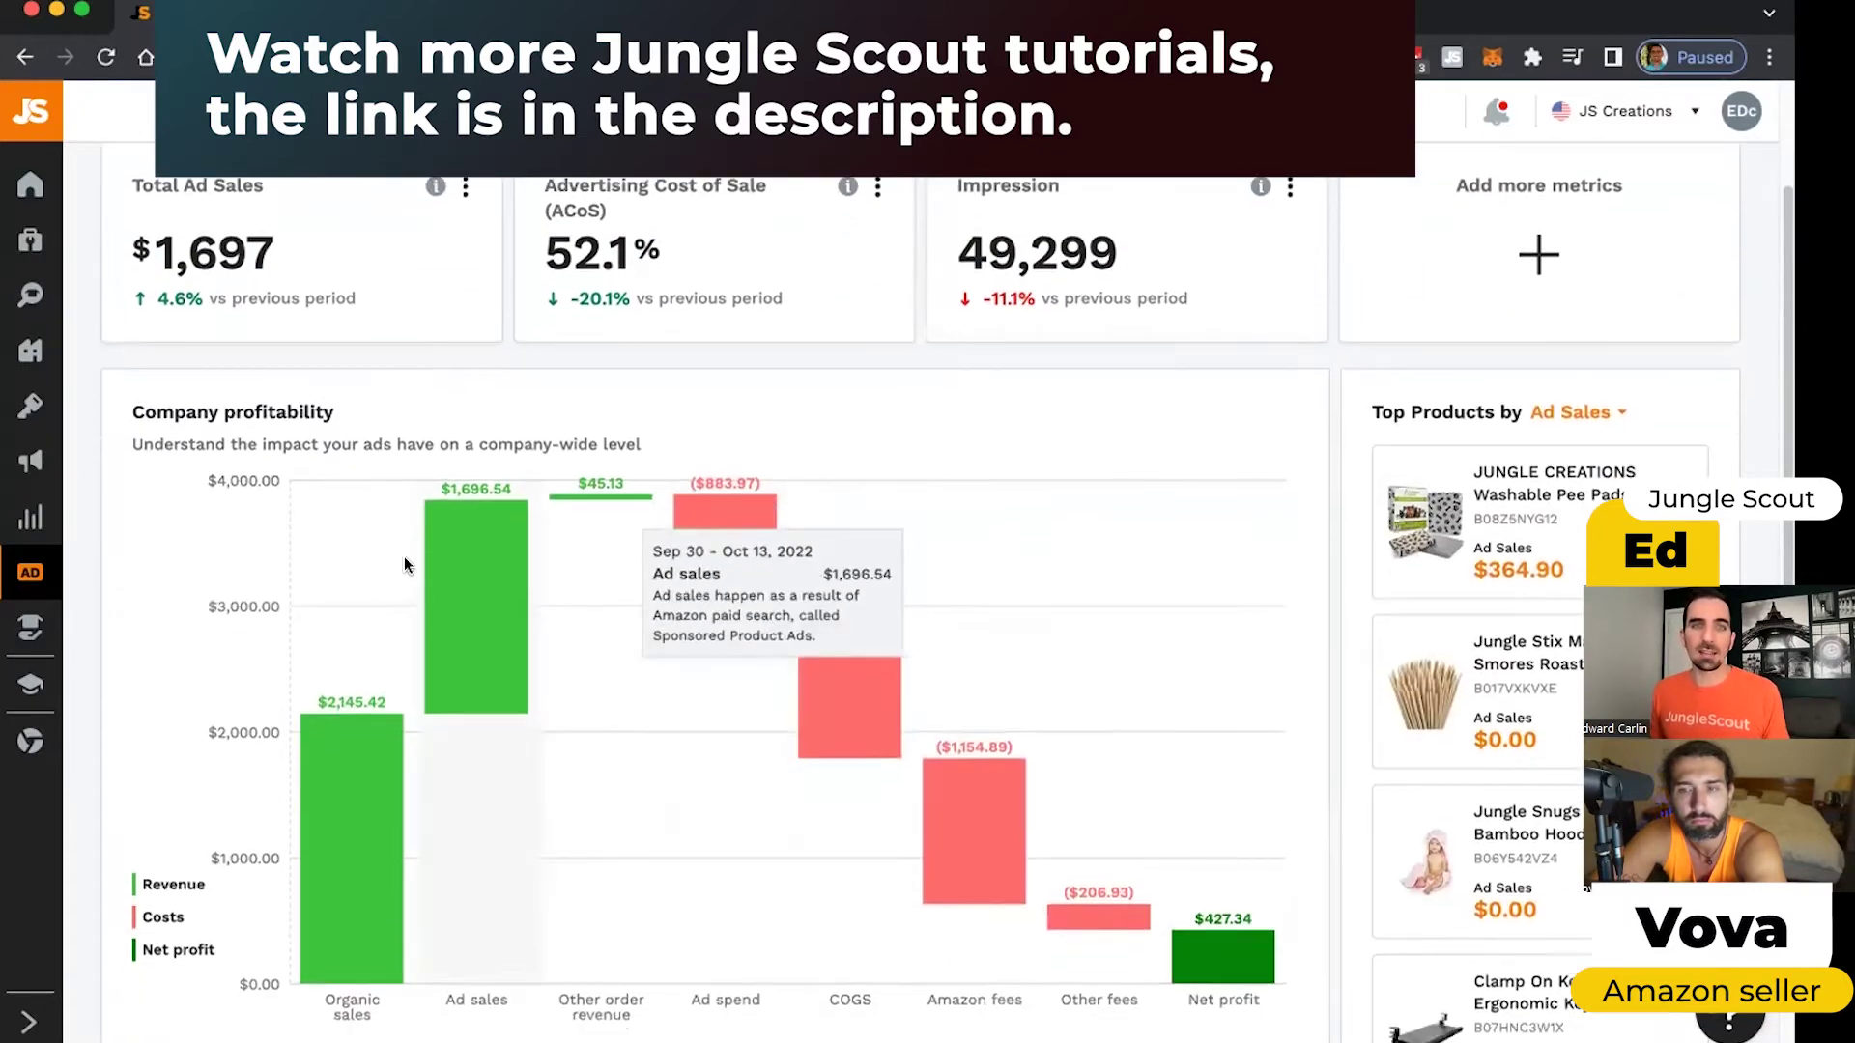
pyautogui.scroll(1, 385, 556)
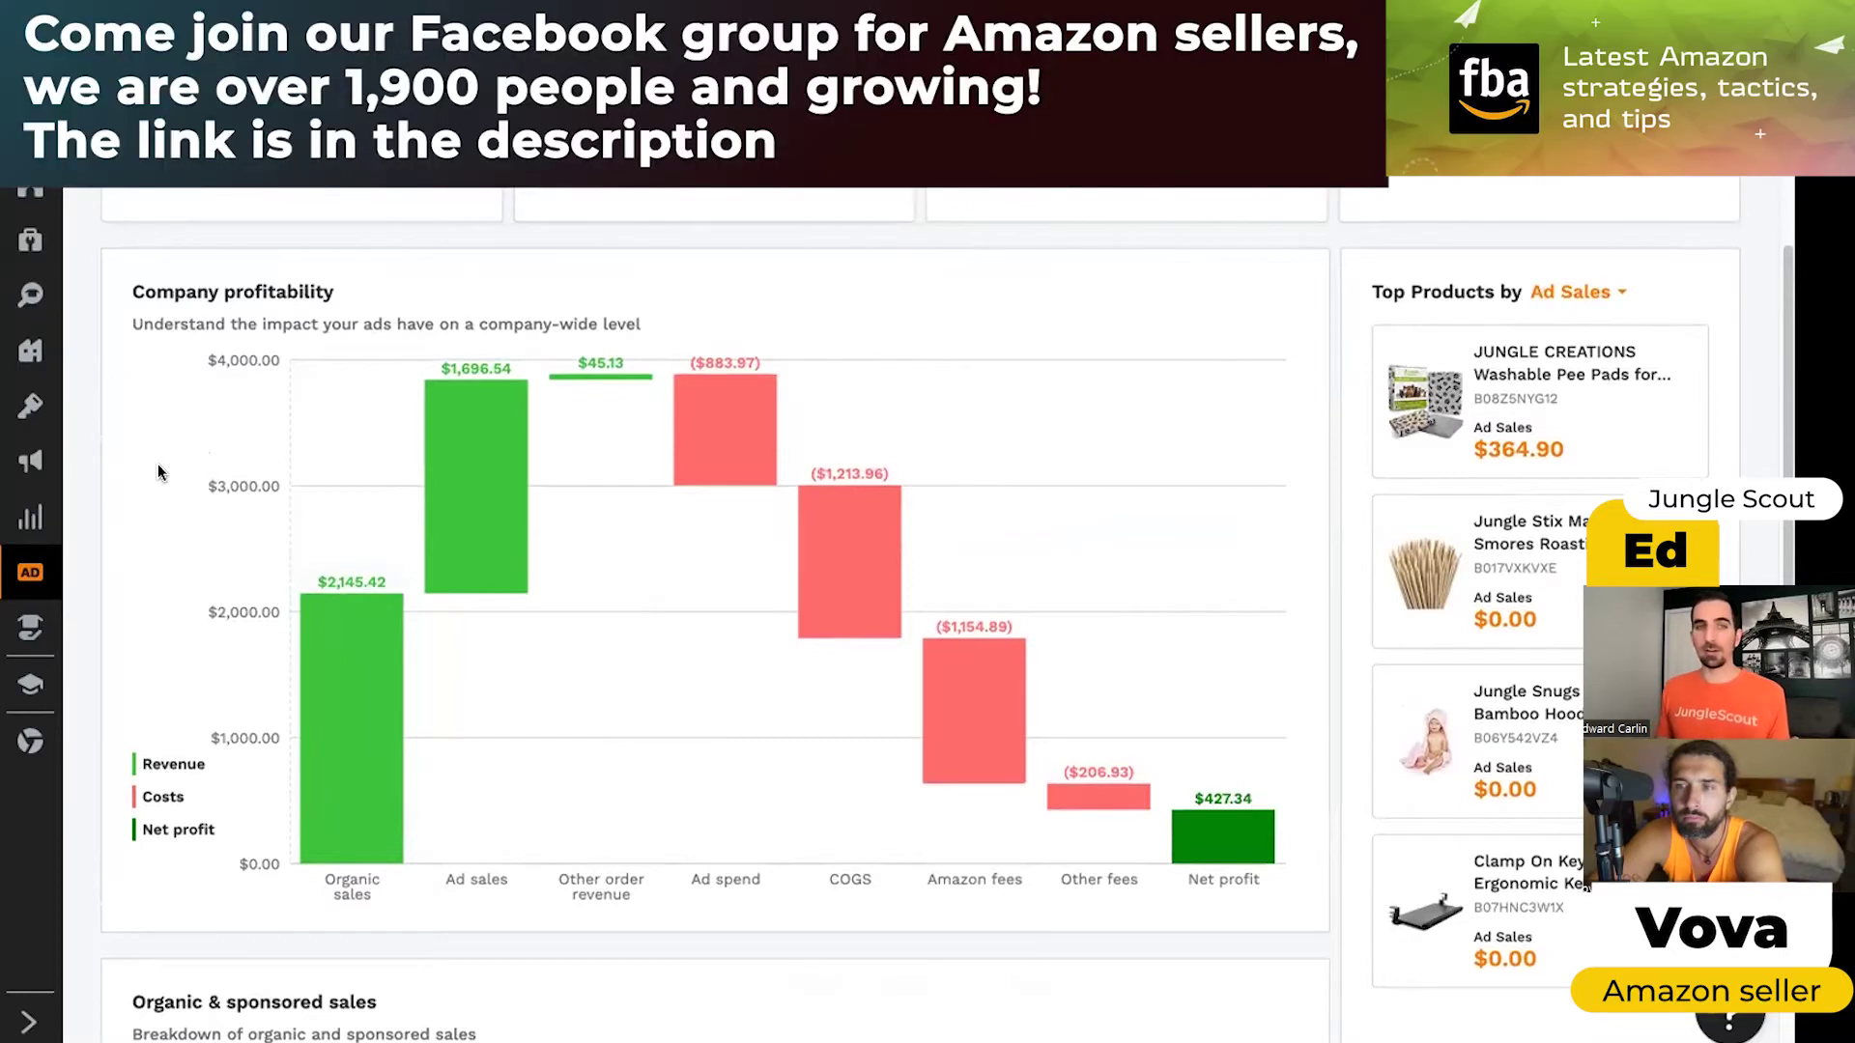
pyautogui.moveTo(368, 725)
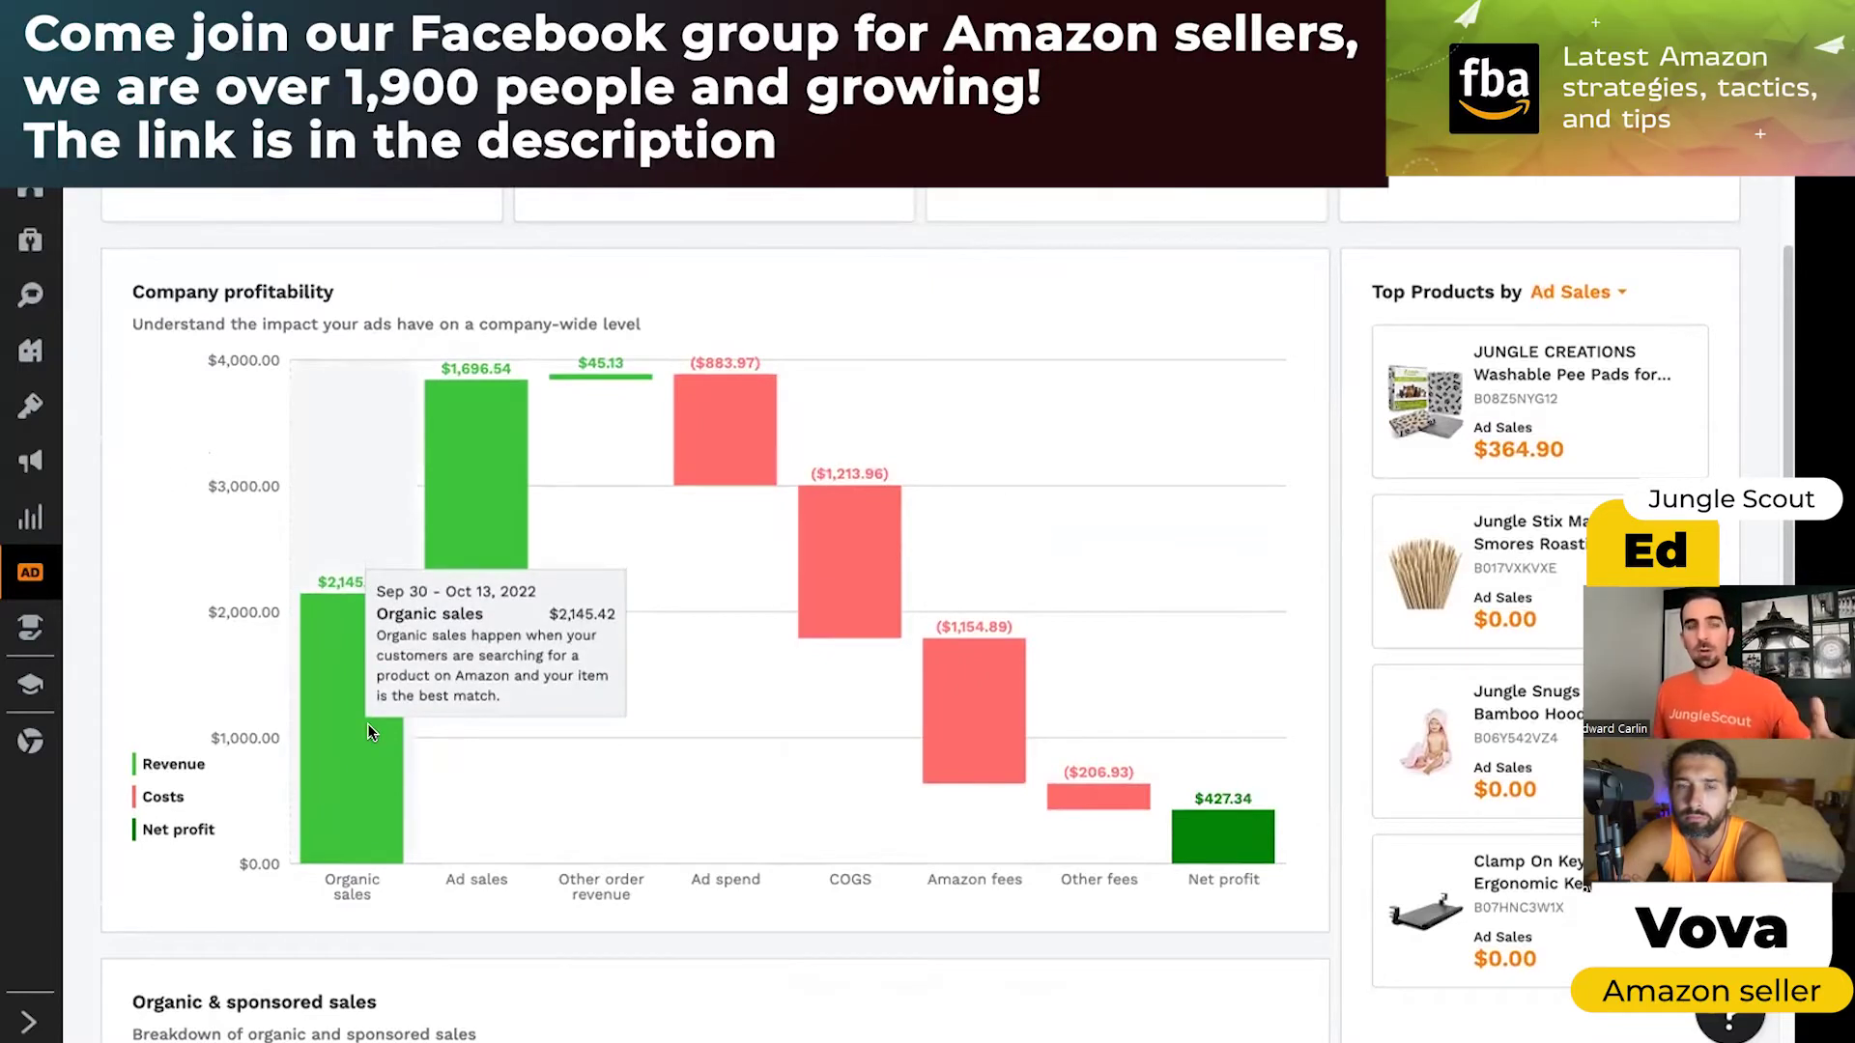
pyautogui.moveTo(682, 263)
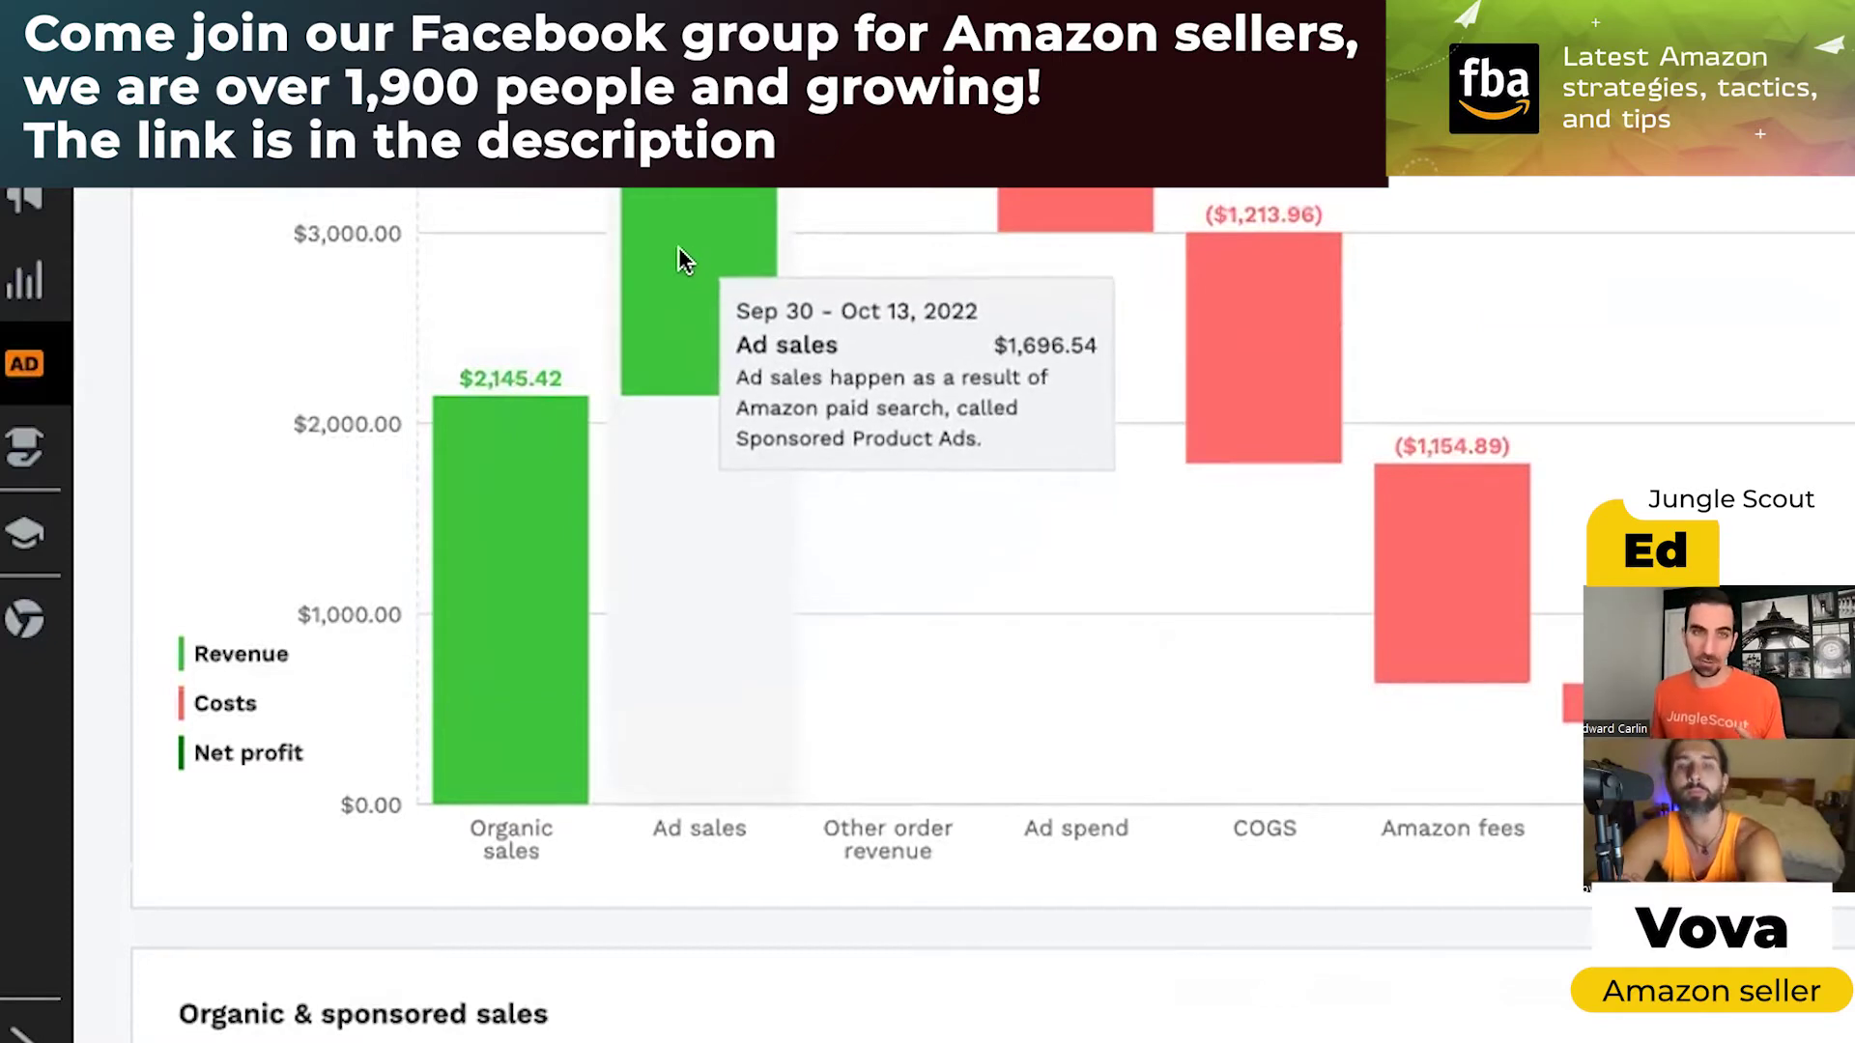
pyautogui.moveTo(874, 164)
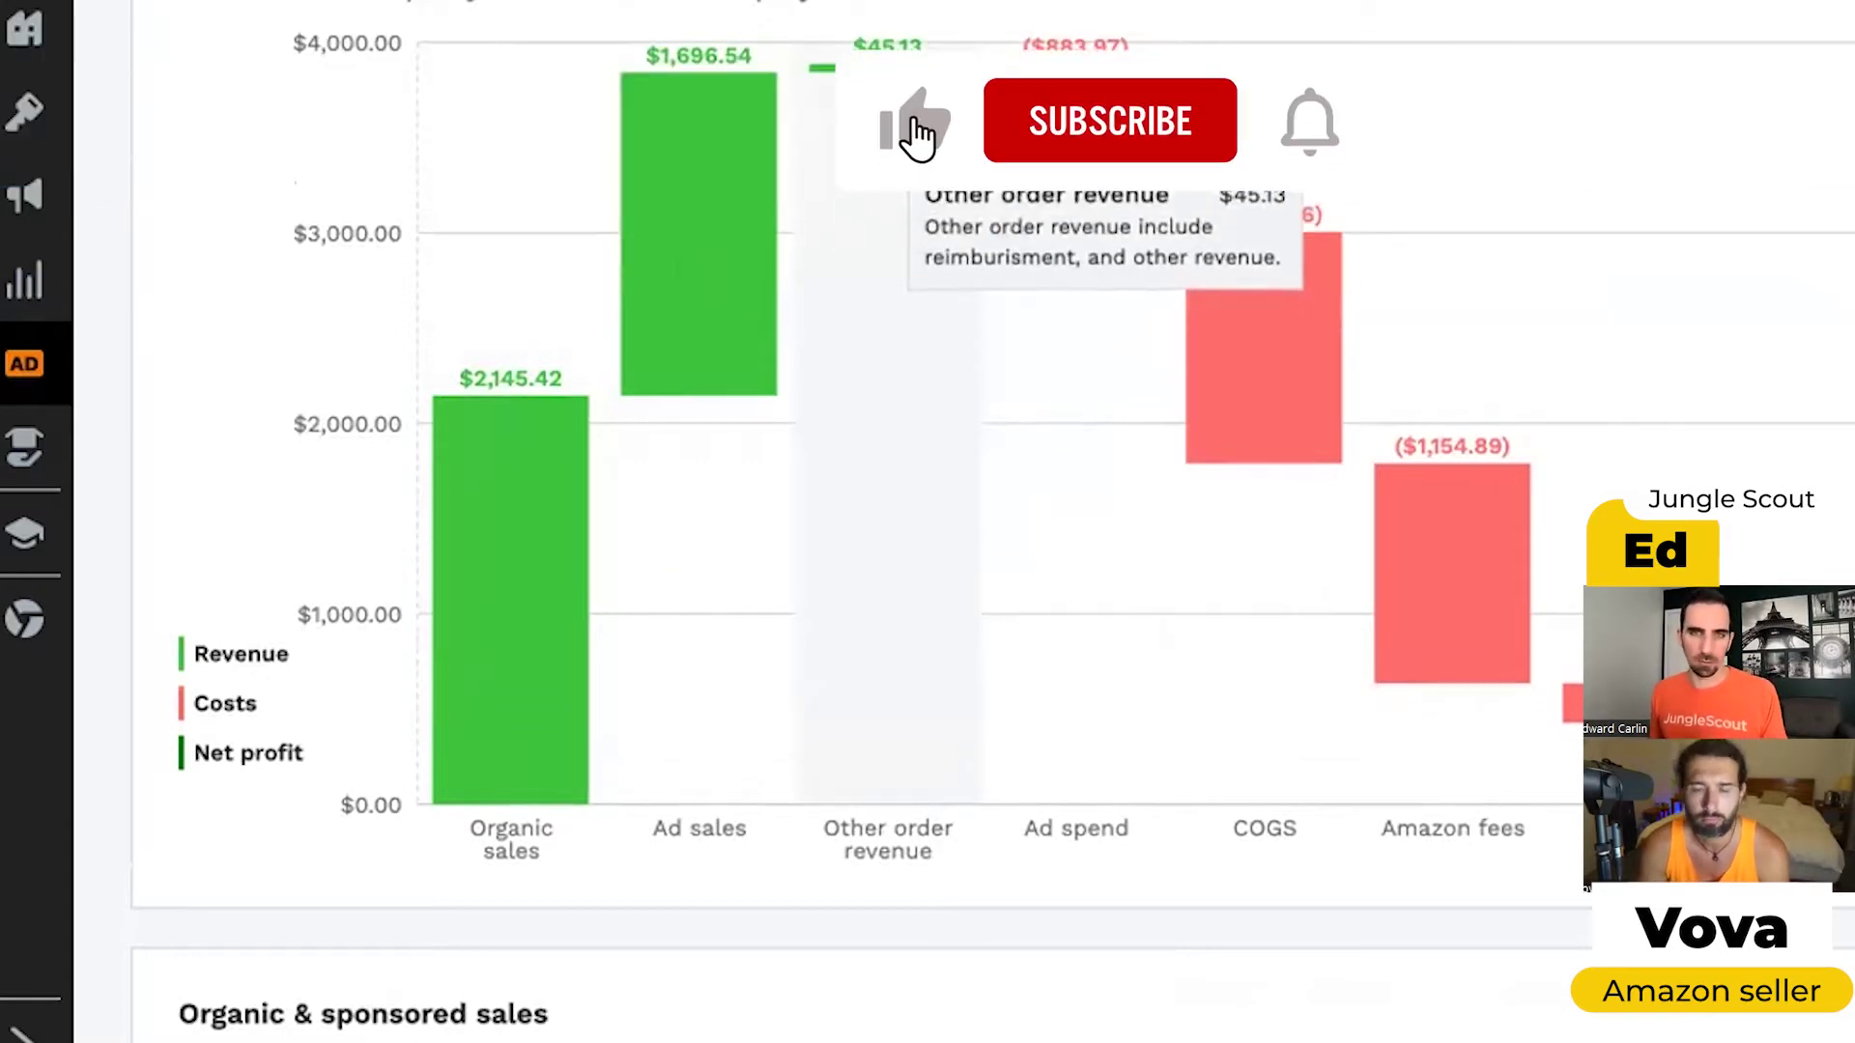
pyautogui.moveTo(1043, 222)
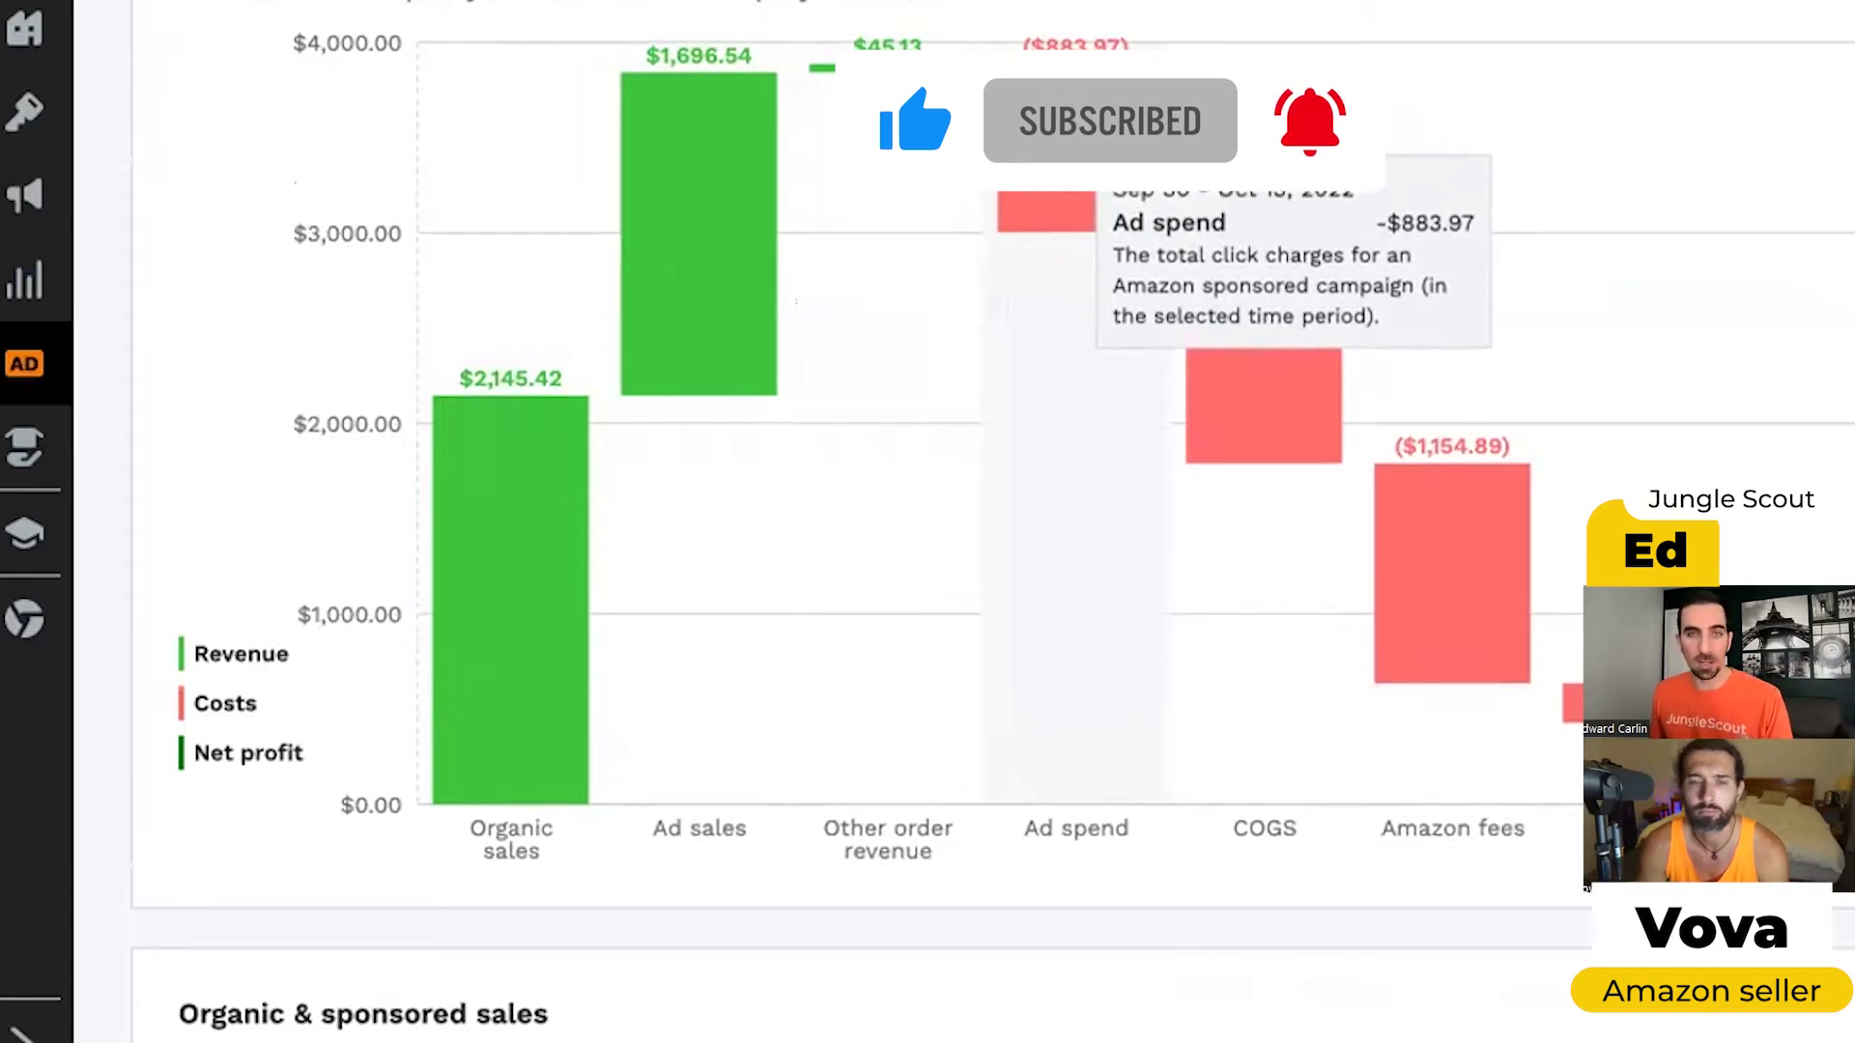
pyautogui.moveTo(1213, 142)
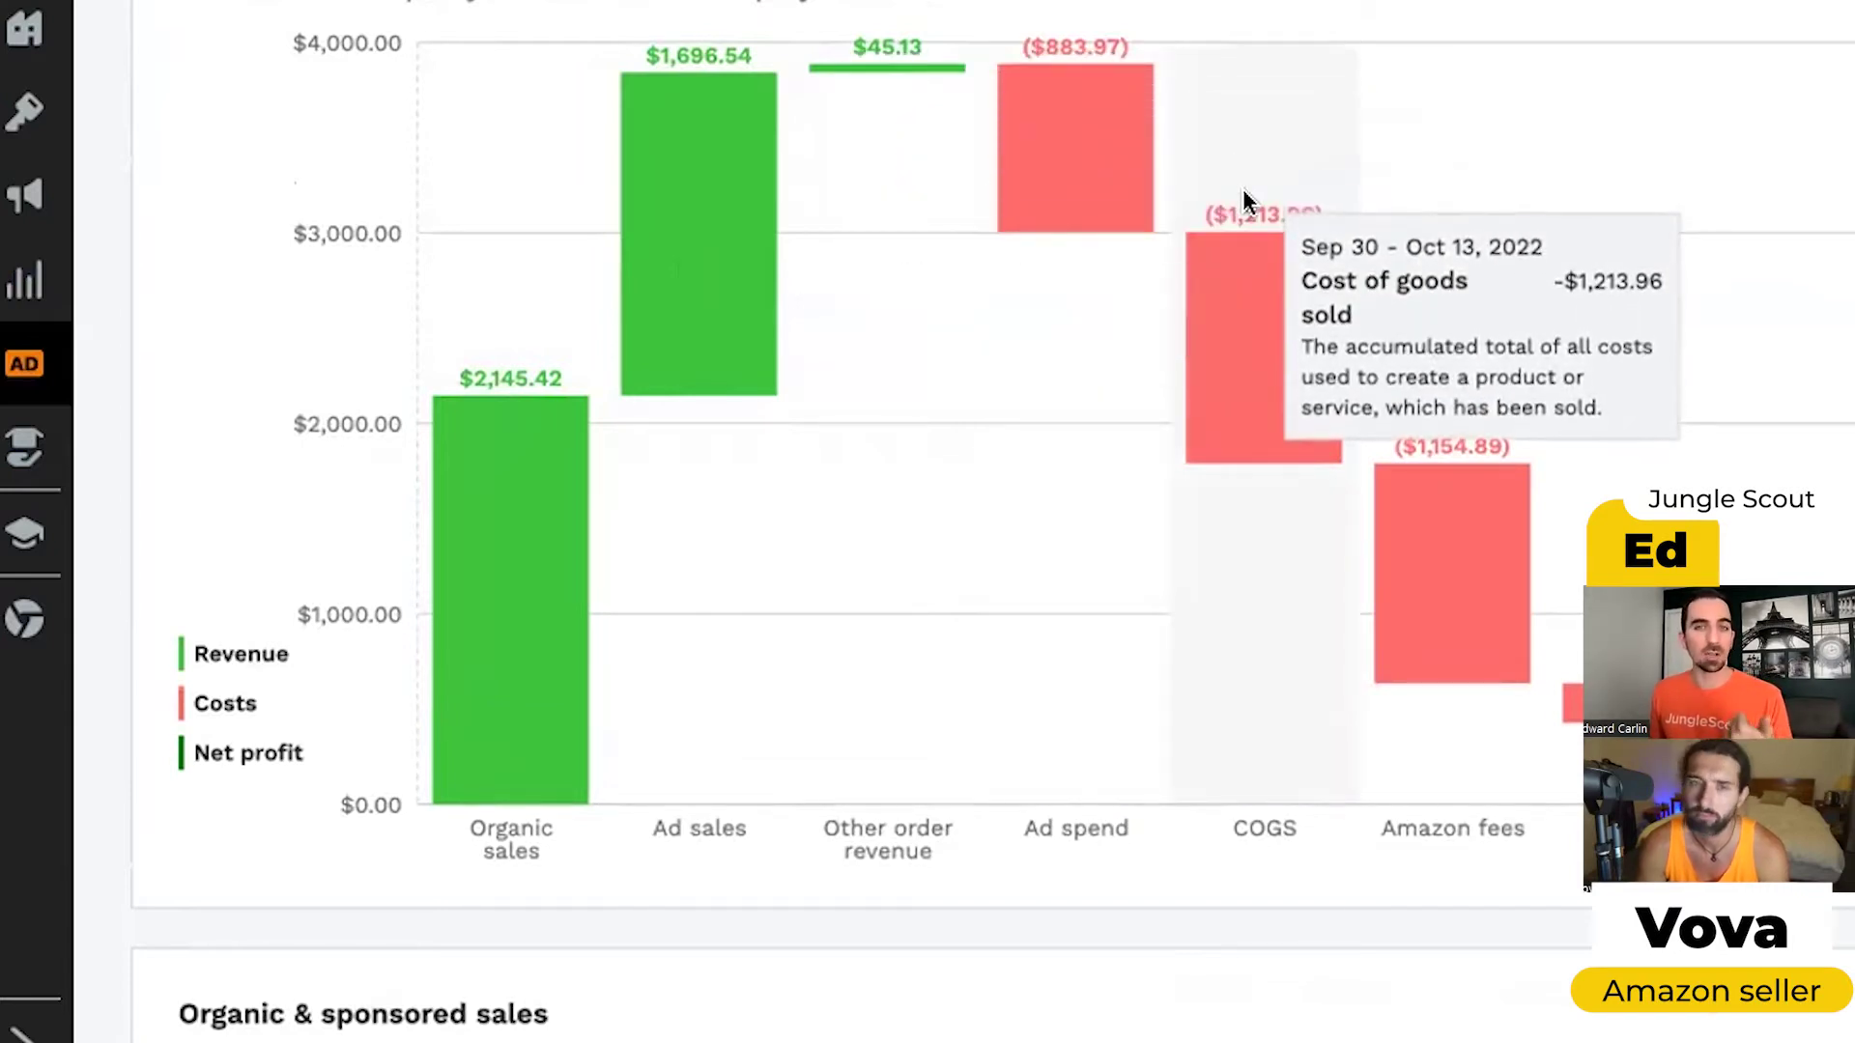
pyautogui.moveTo(1443, 319)
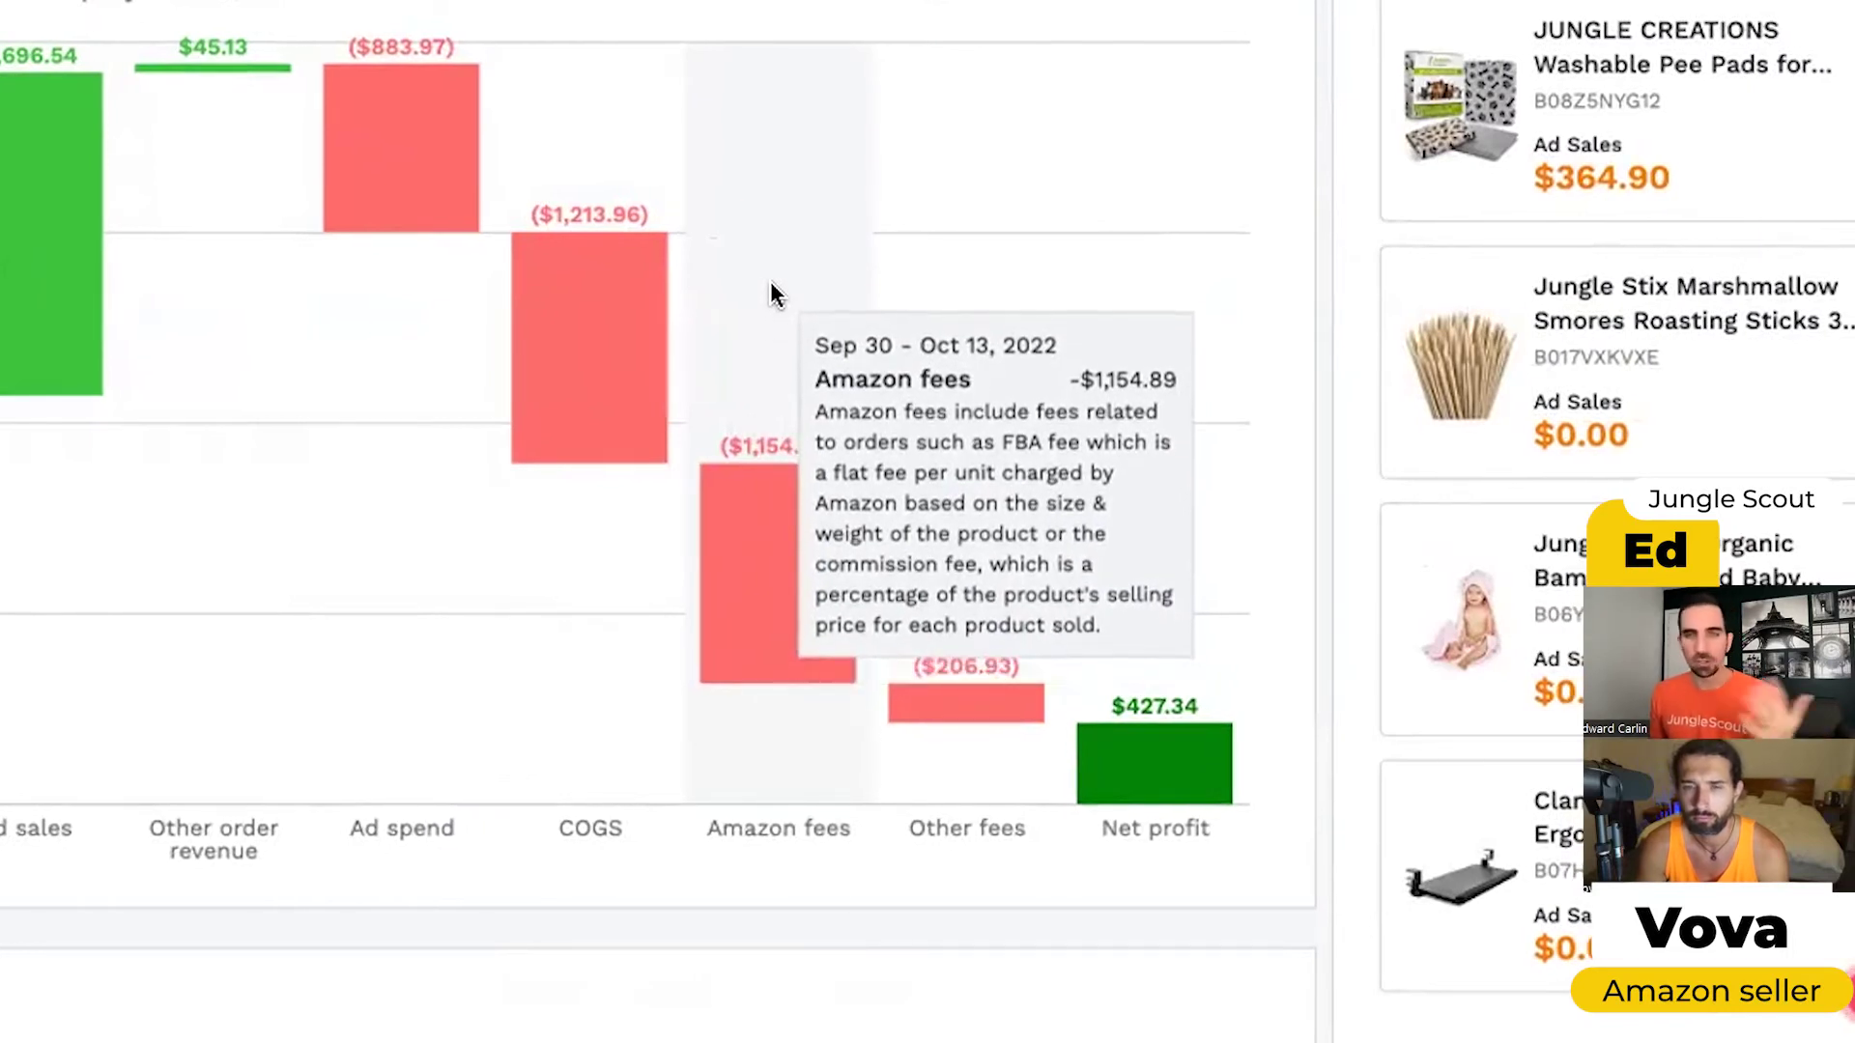
pyautogui.moveTo(901, 591)
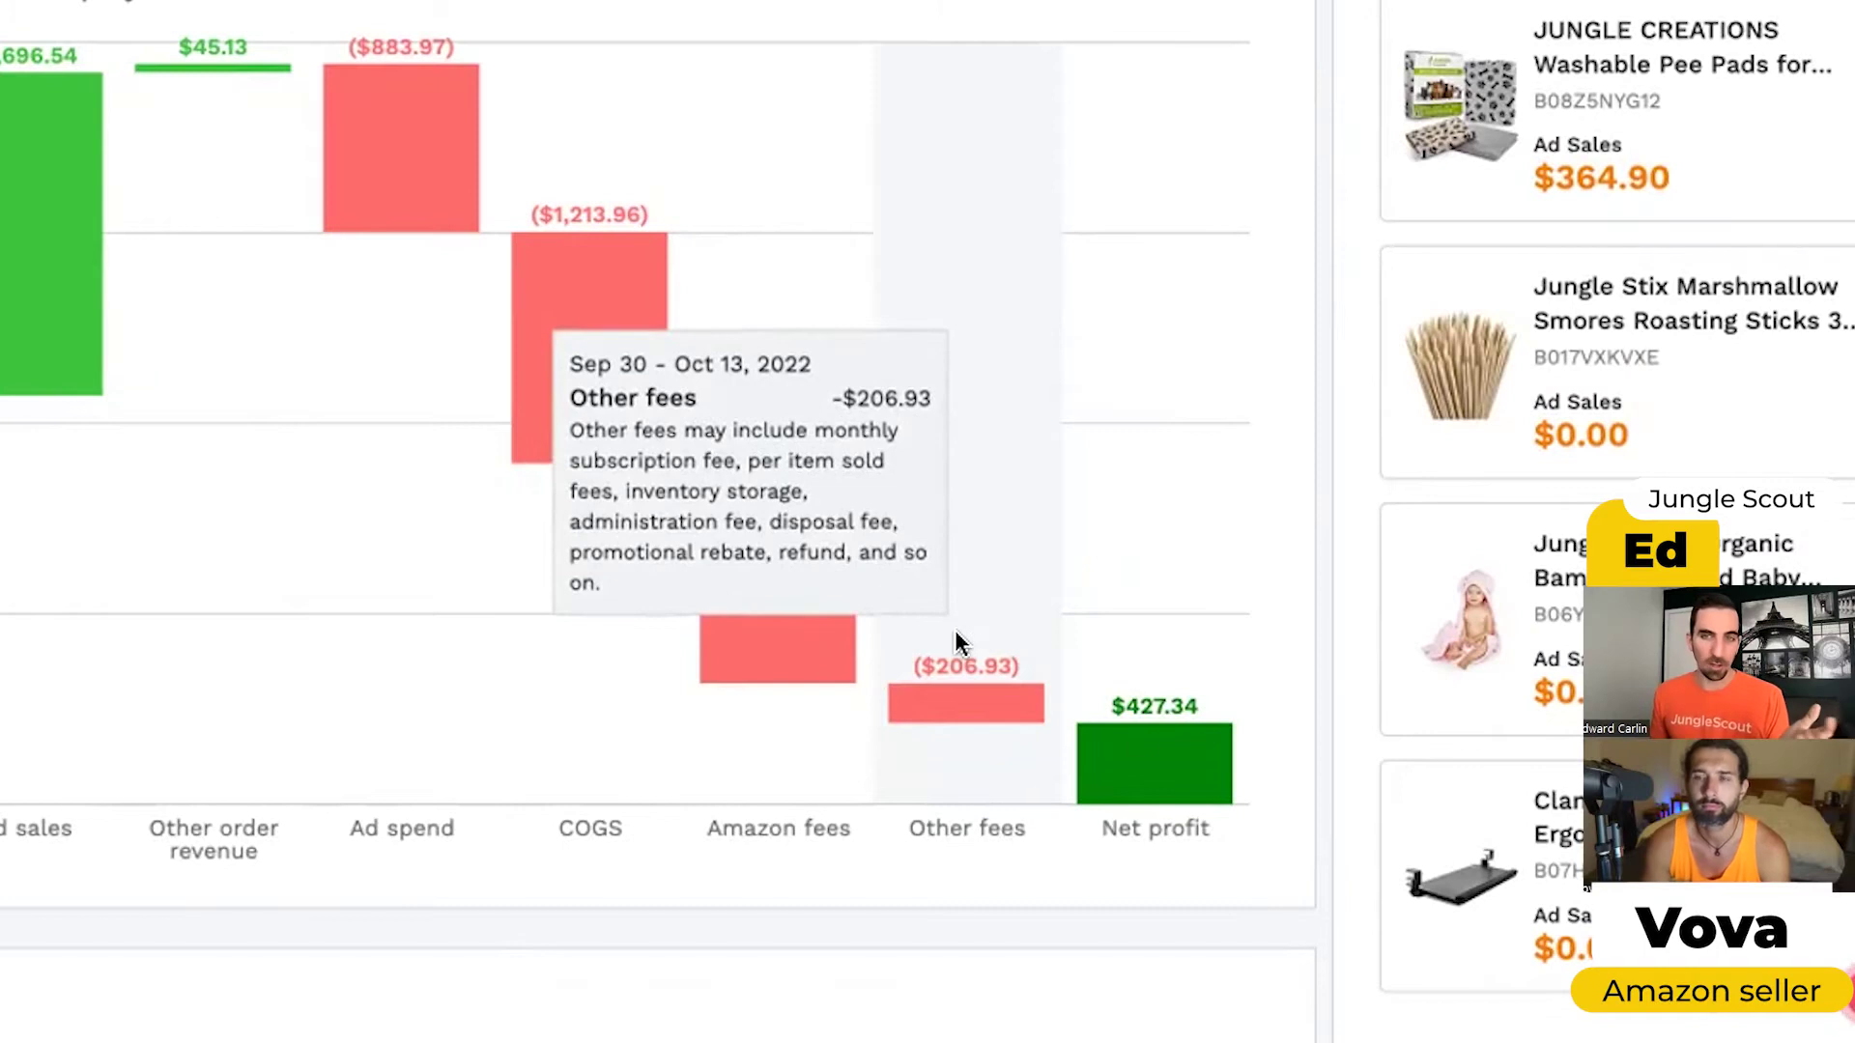
pyautogui.moveTo(1167, 746)
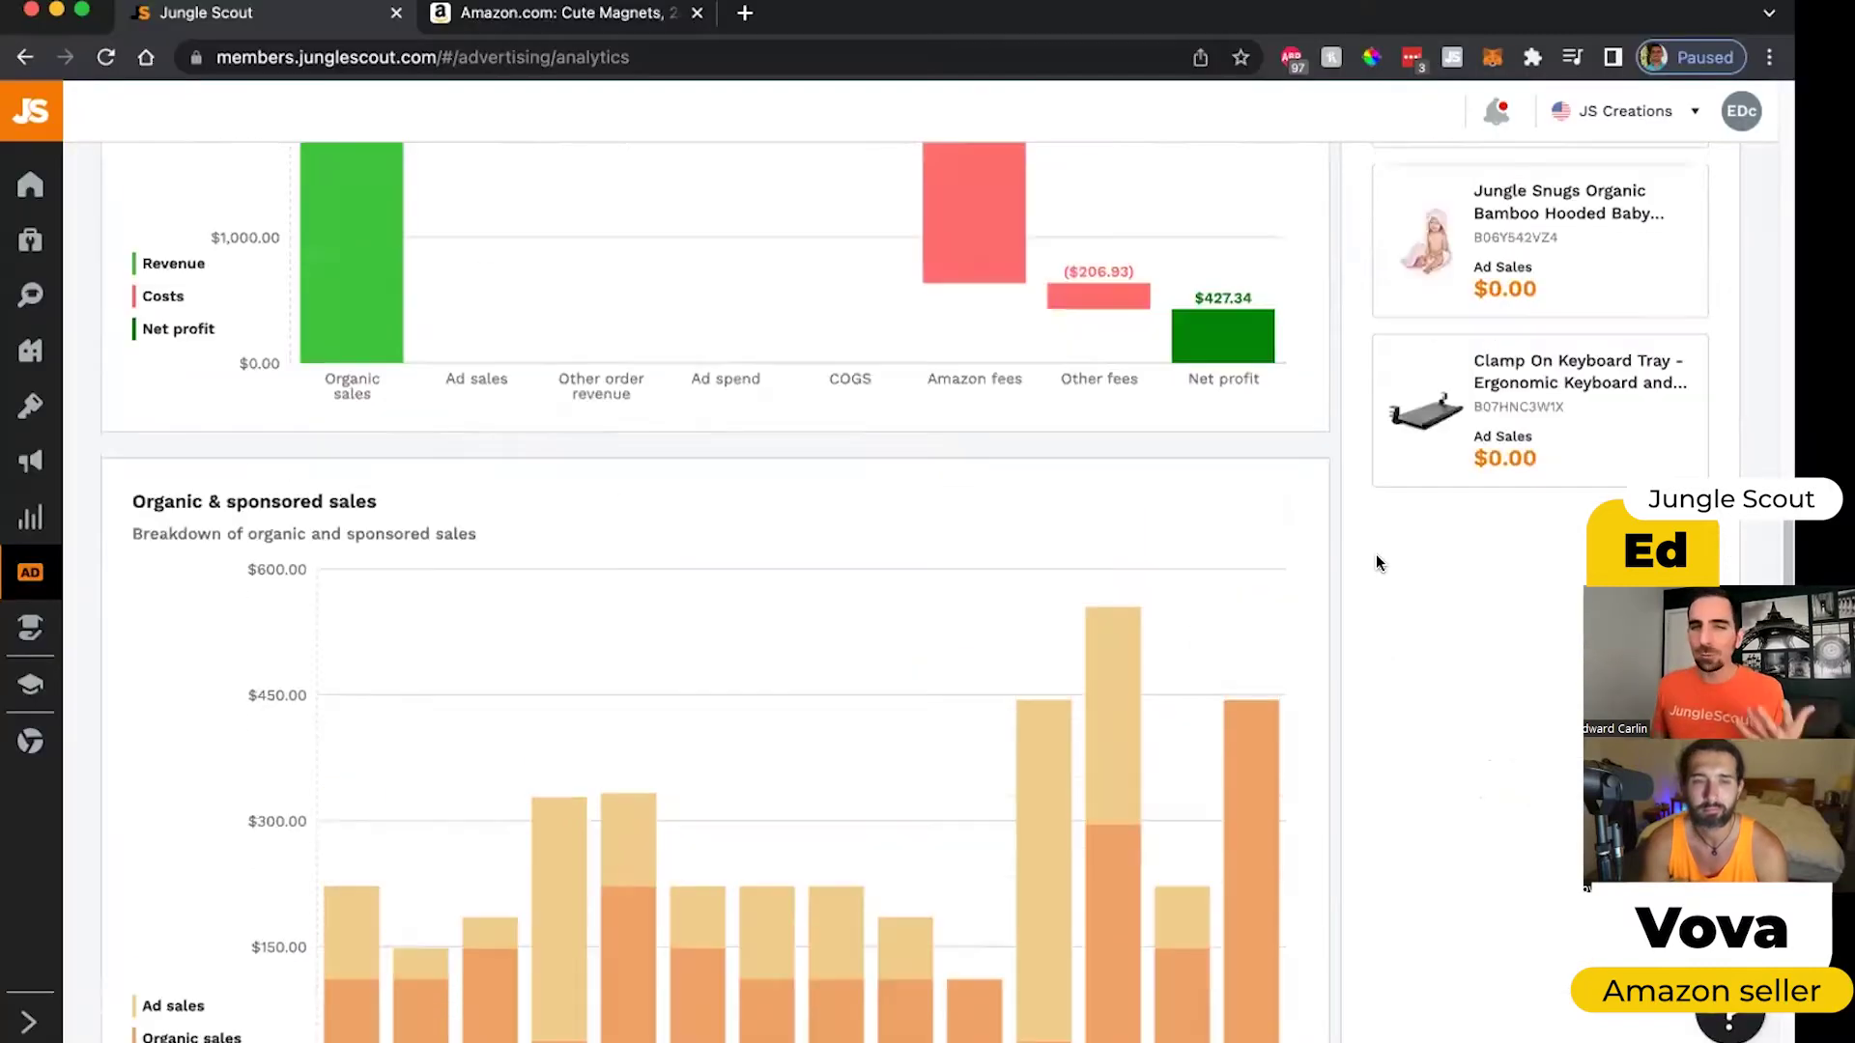
pyautogui.scroll(8, 1362, 560)
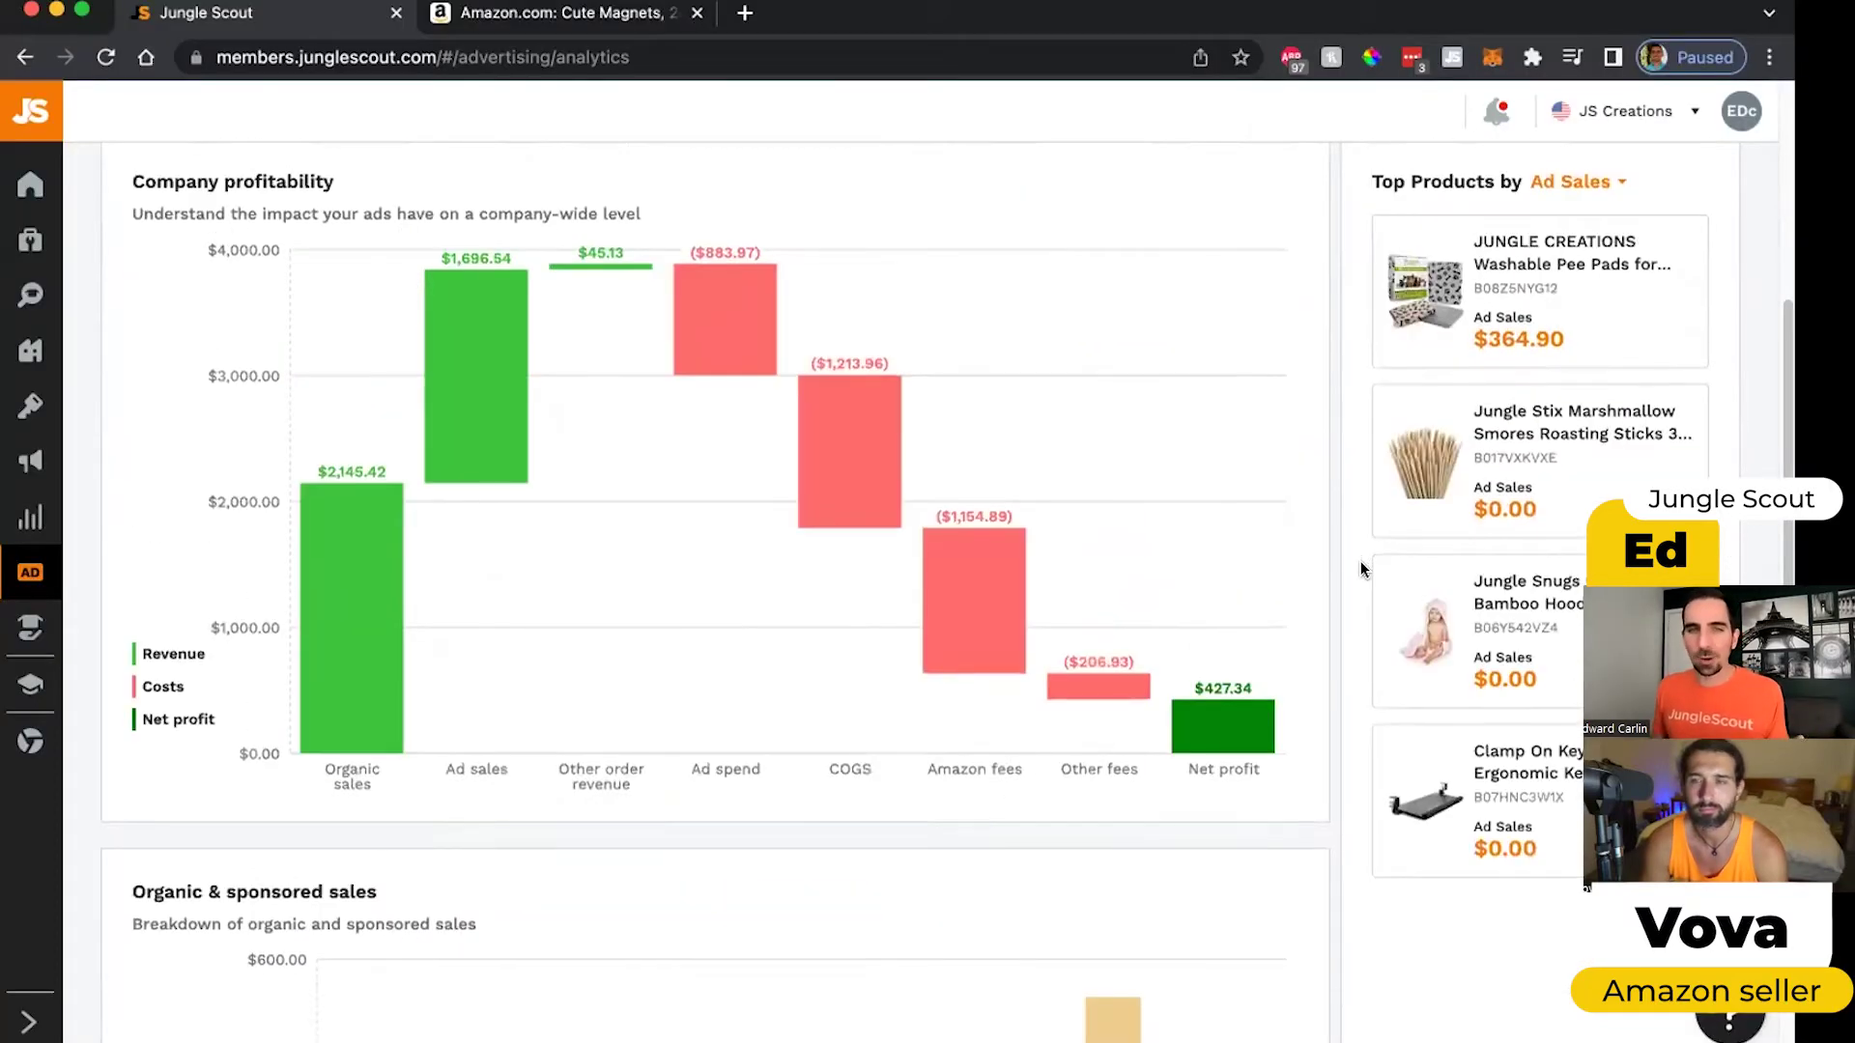
pyautogui.scroll(-1, 816, 544)
pyautogui.scroll(-1, 816, 544)
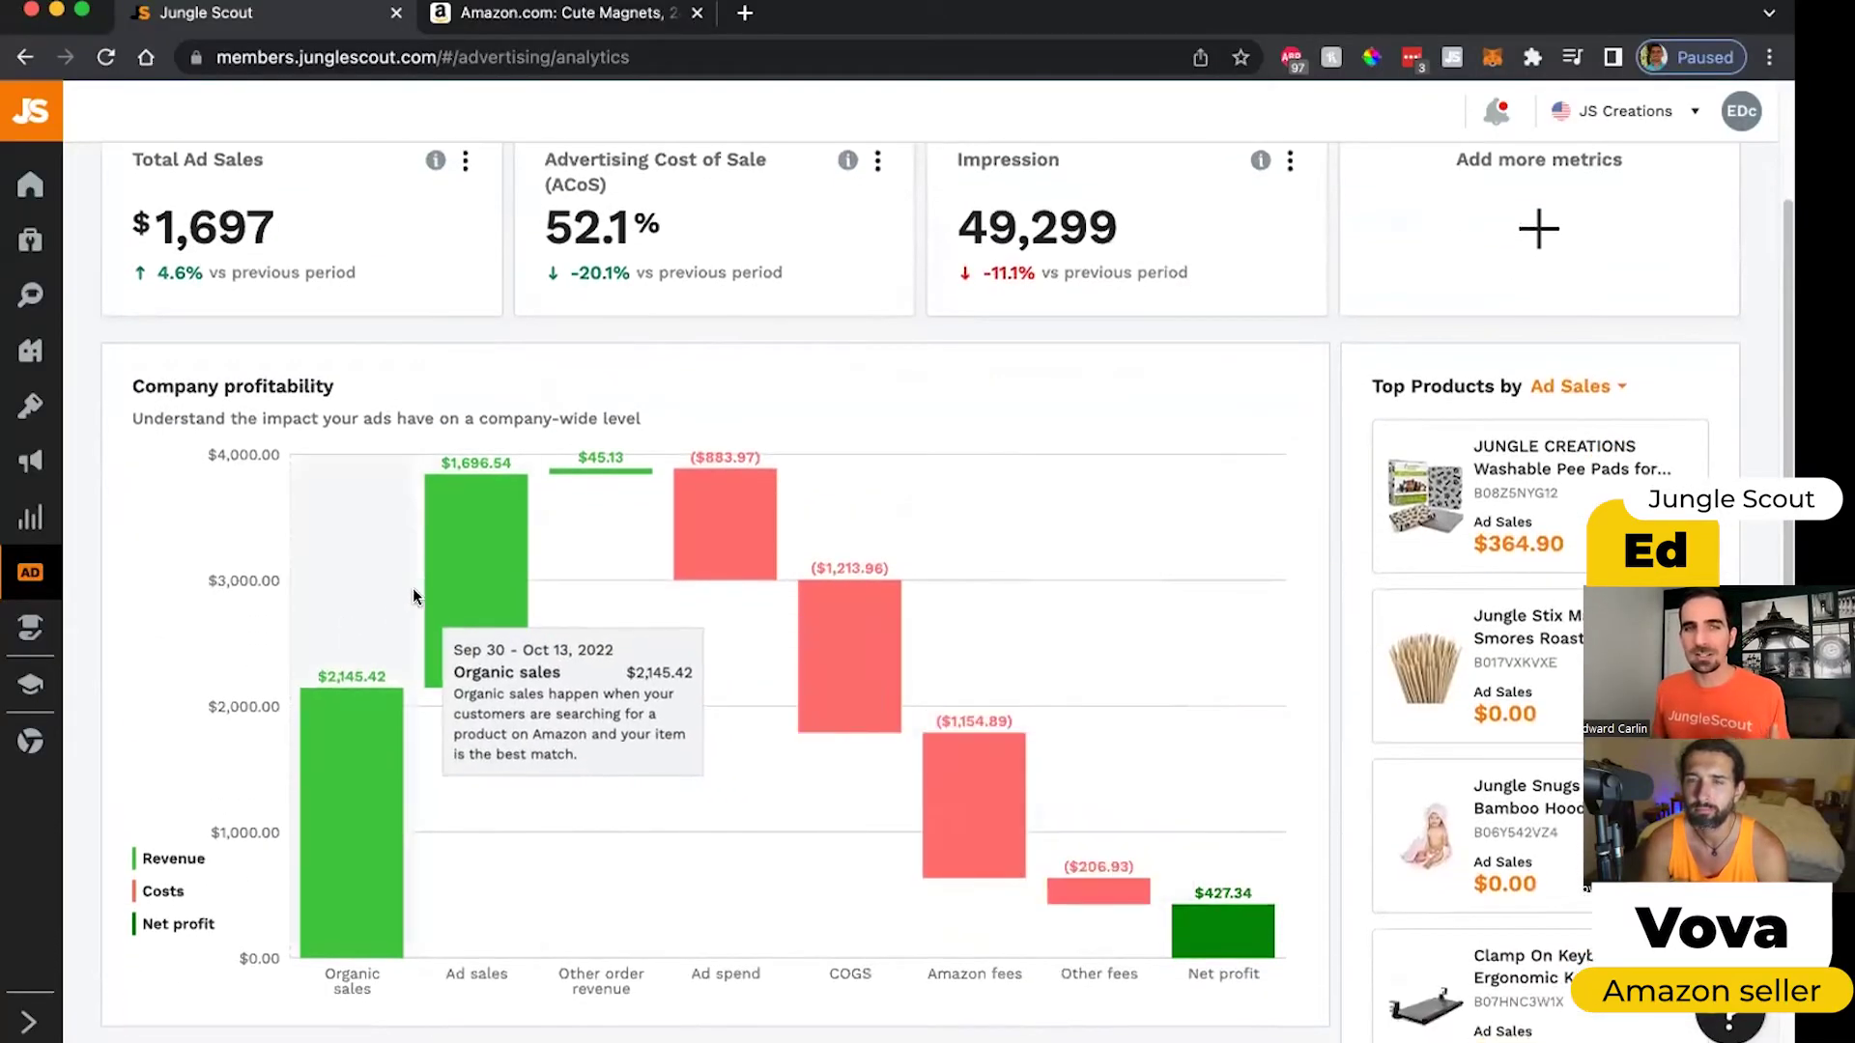
pyautogui.moveTo(444, 630)
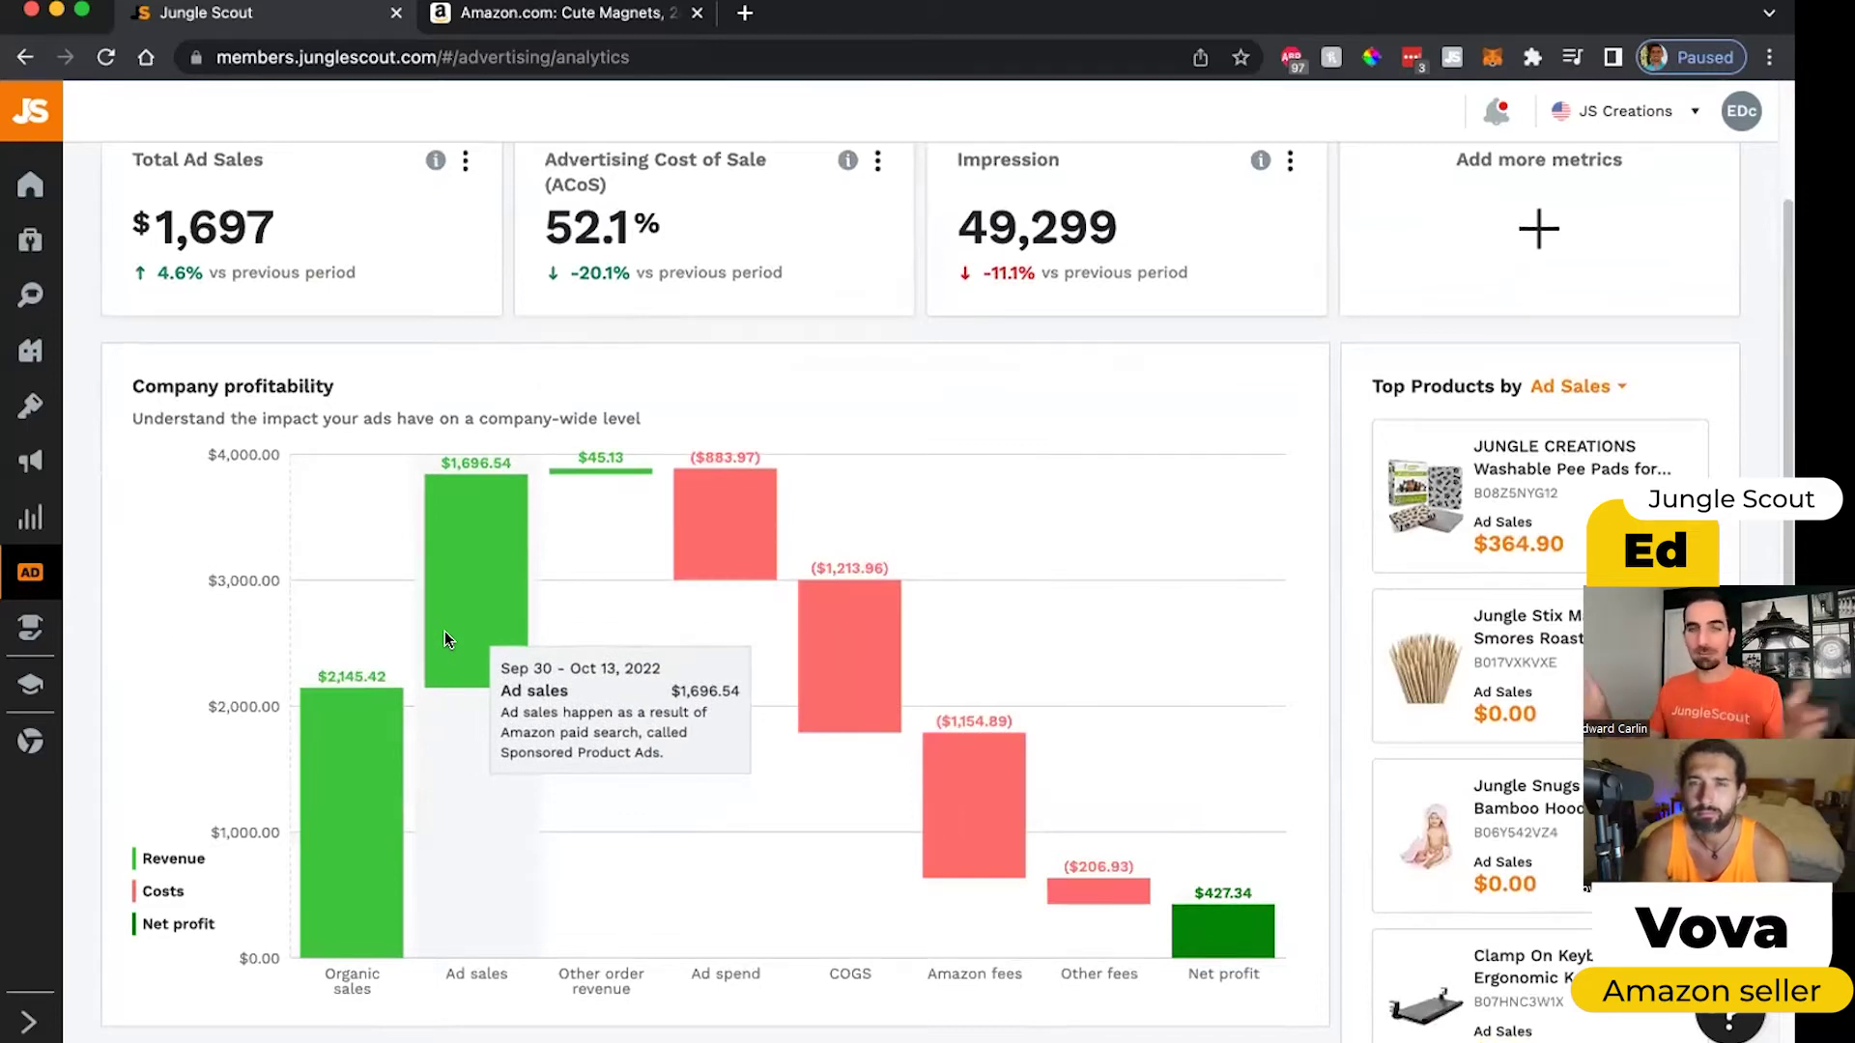
# Scroll down the Advertising Analytics overview, then back up to the top
pyautogui.scroll(-8, 599, 614)
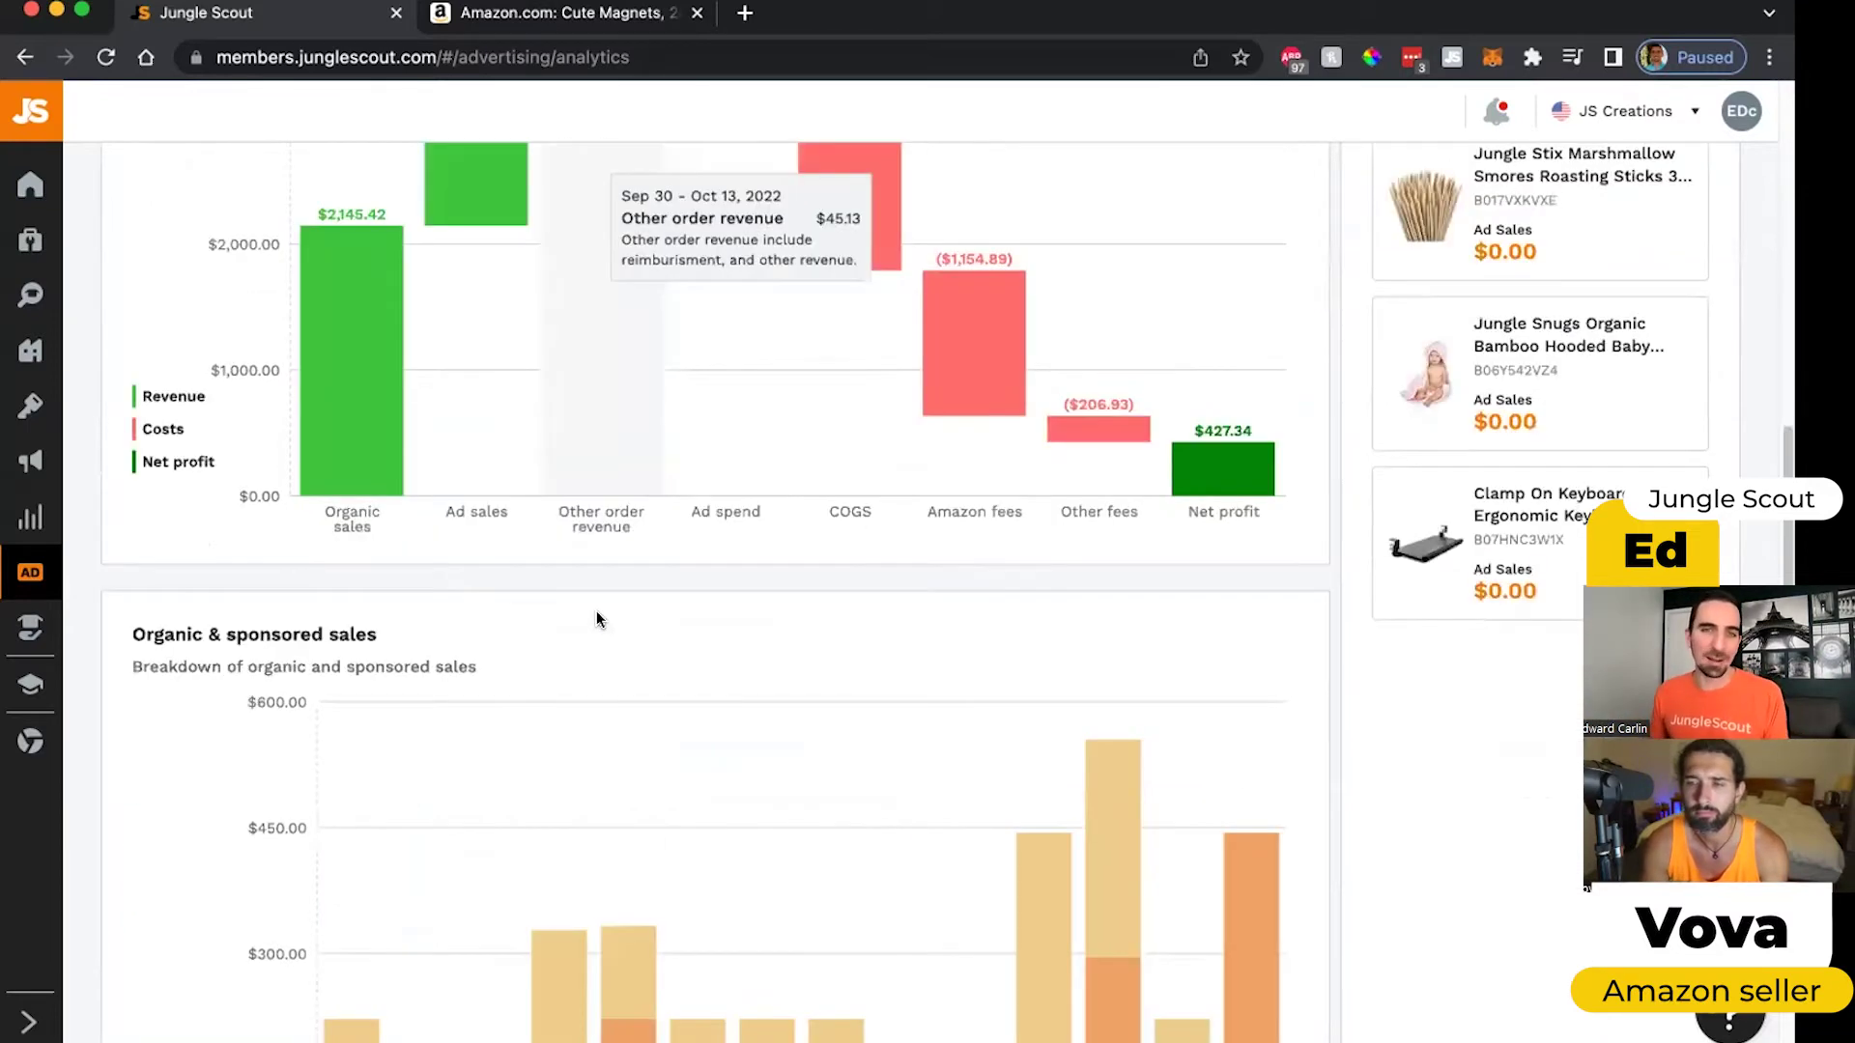
pyautogui.moveTo(317, 774)
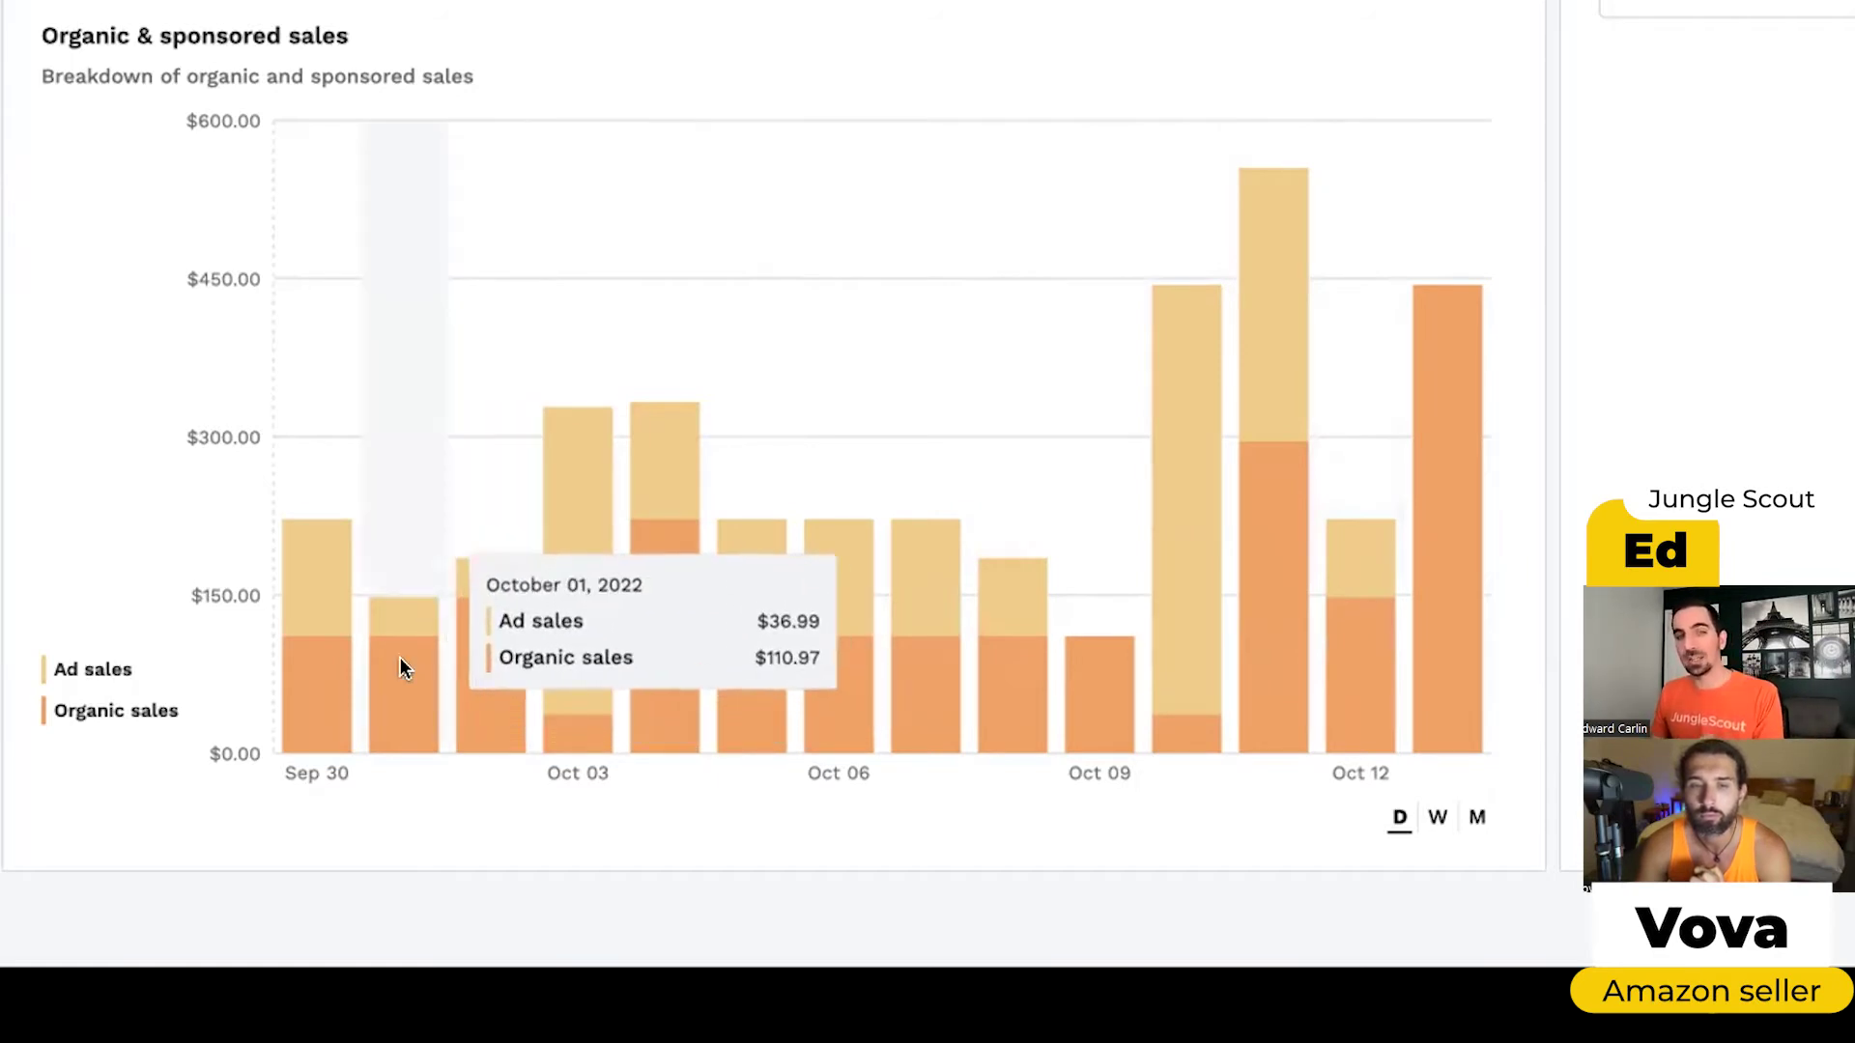
pyautogui.scroll(3, 566, 487)
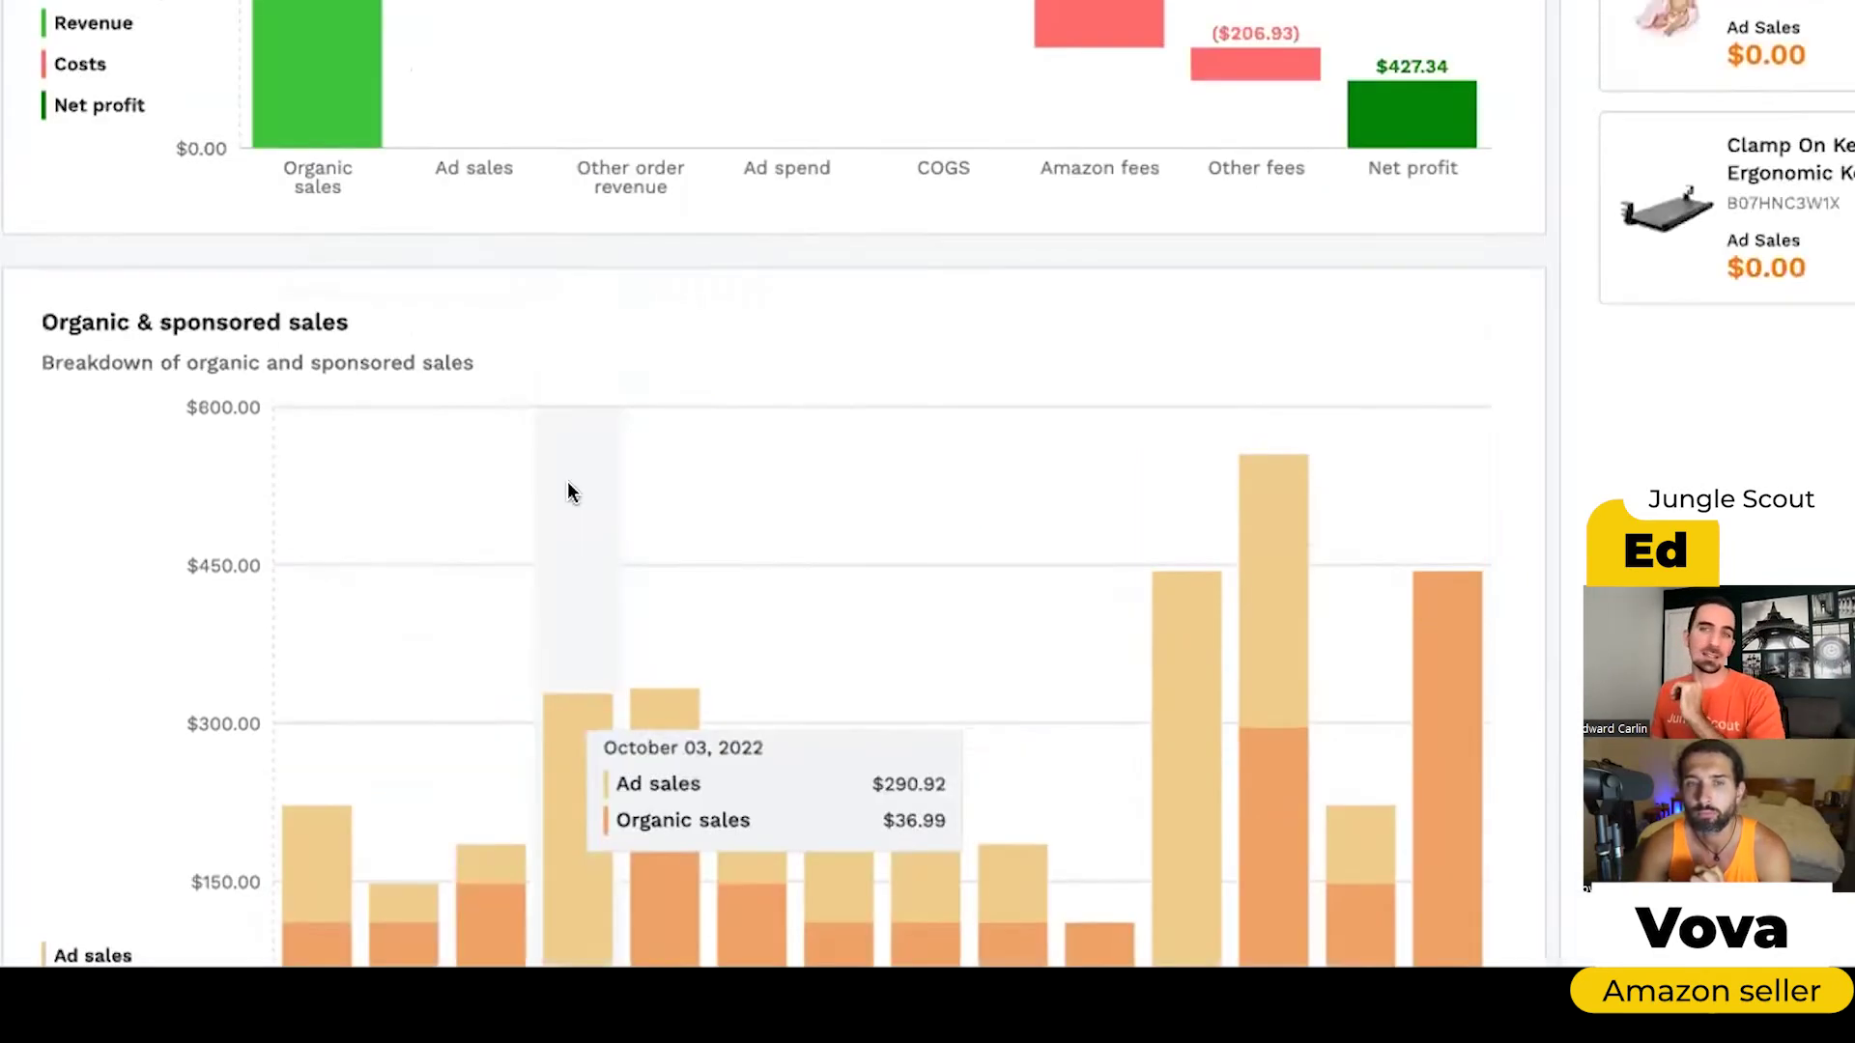
pyautogui.scroll(5, 566, 487)
# Switch to Sales Activity and show ASIN Profitability for the Jungle Snugs product
pyautogui.click(290, 295)
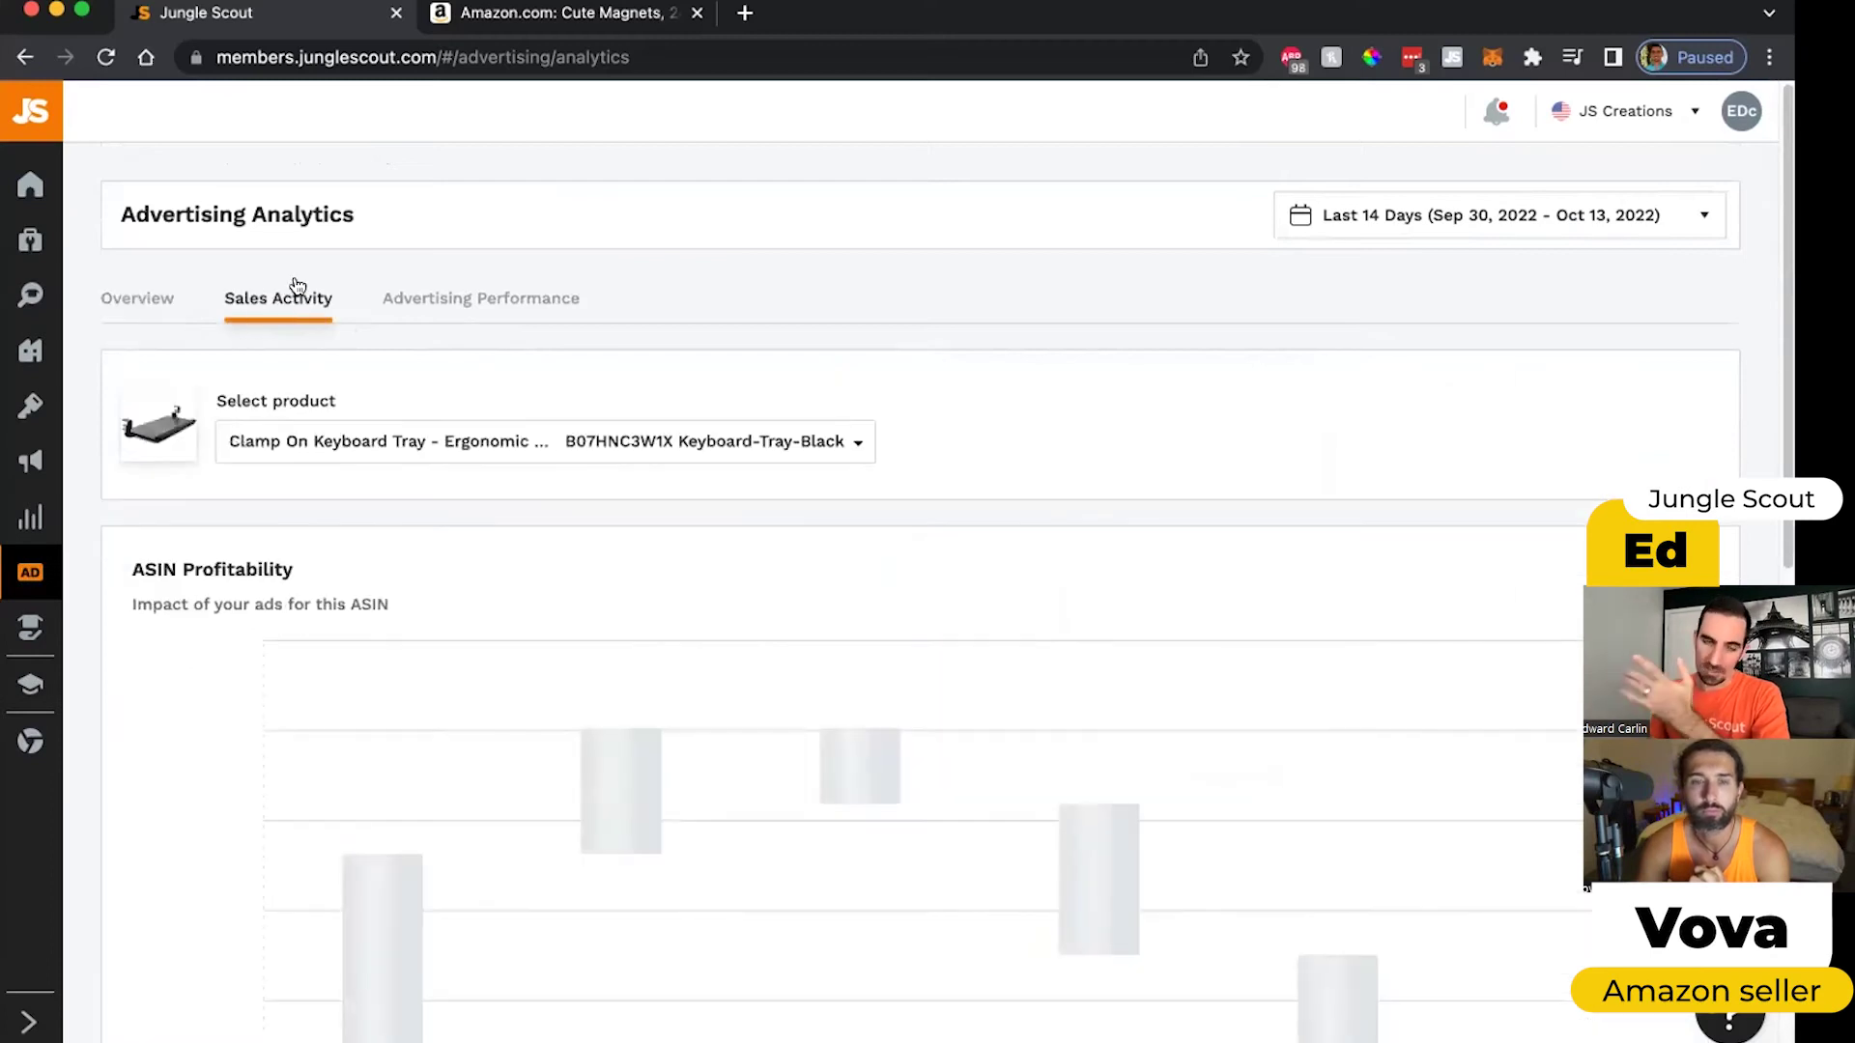
pyautogui.scroll(-2, 737, 402)
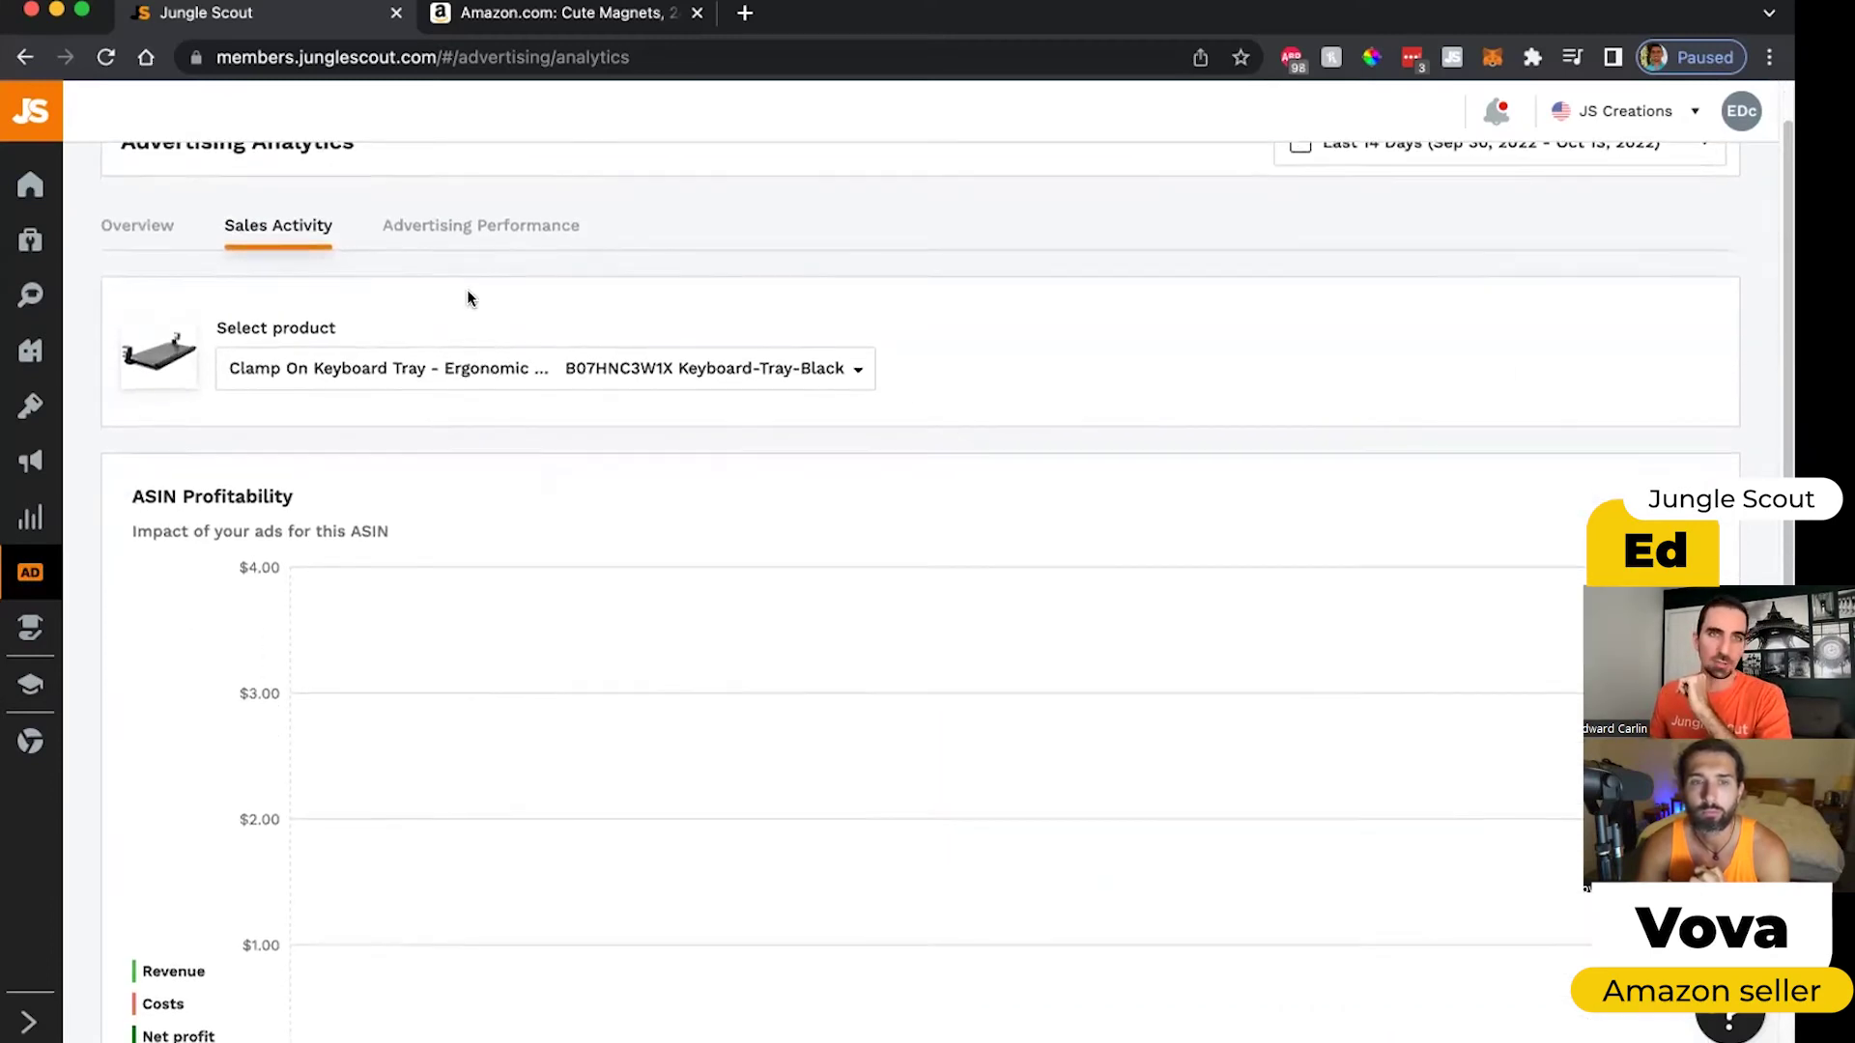
pyautogui.scroll(-1, 559, 355)
pyautogui.click(558, 350)
pyautogui.click(555, 534)
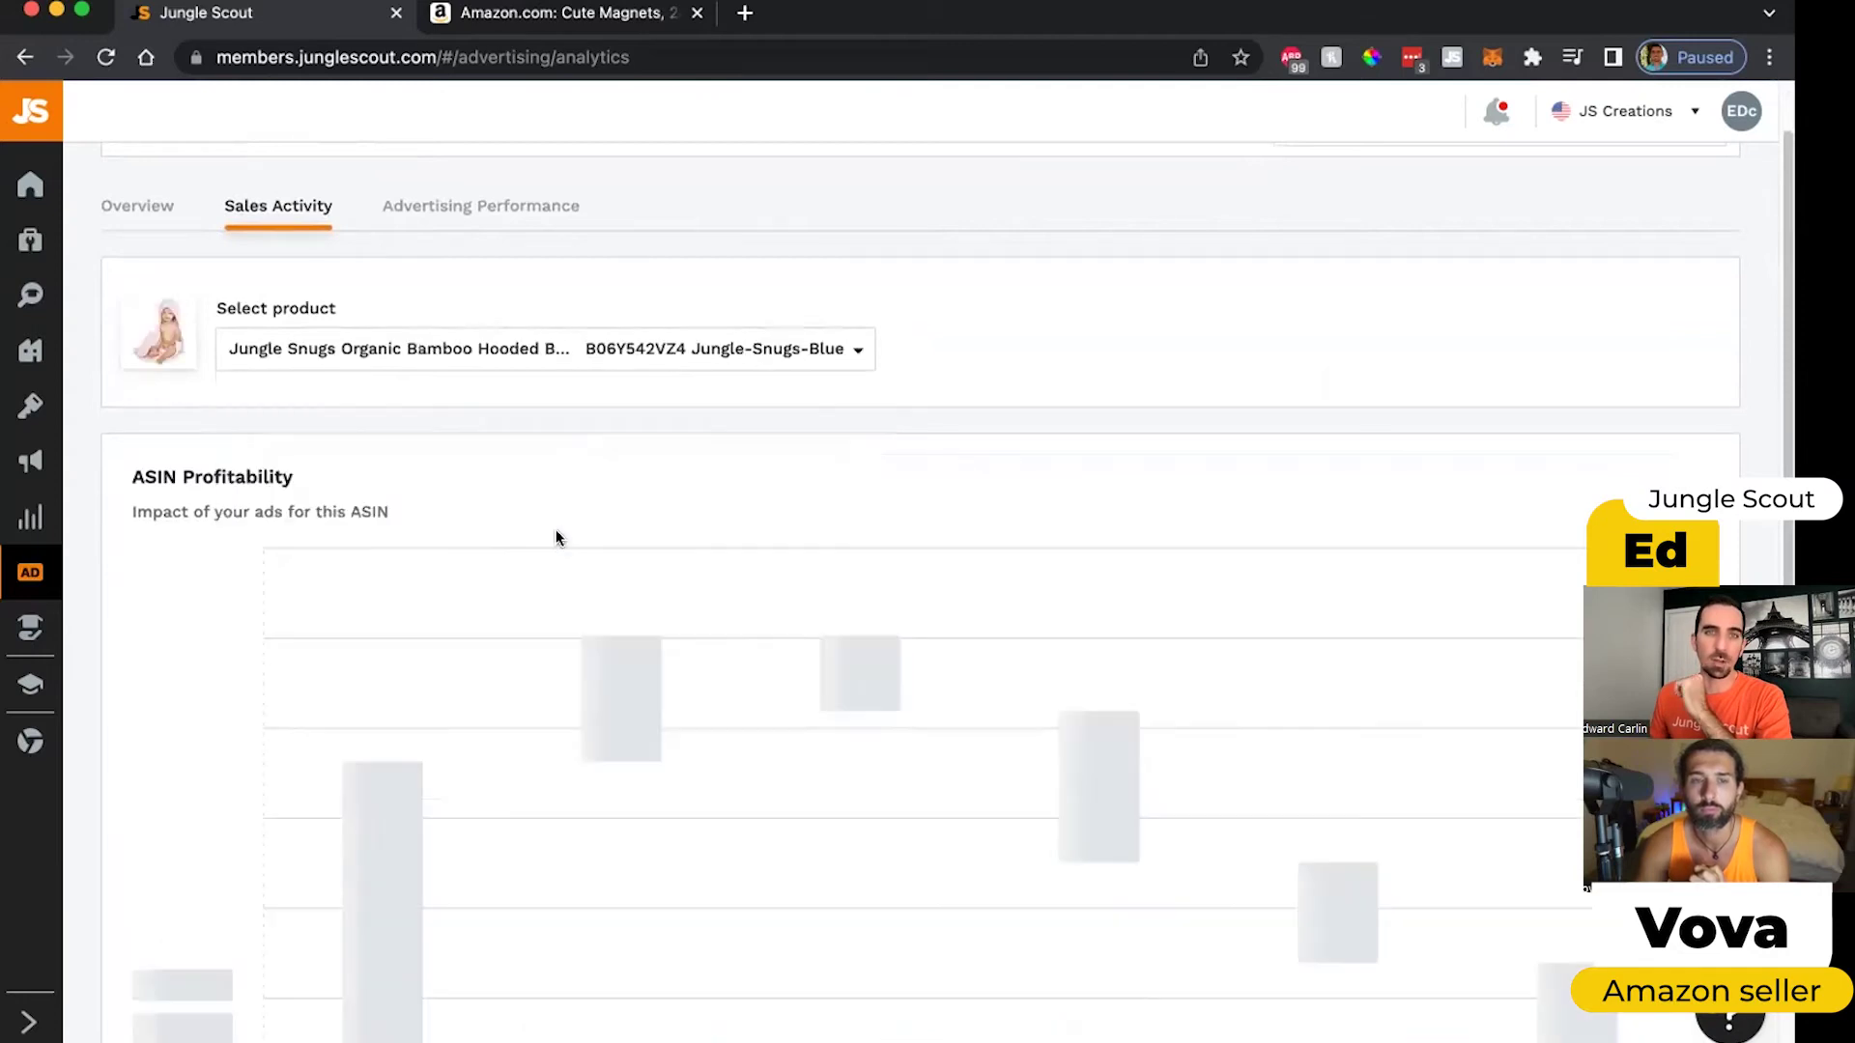
# Select the JUNGLE CREATIONS Washable Pee Pads and scroll to Impact of your advertising
pyautogui.click(425, 348)
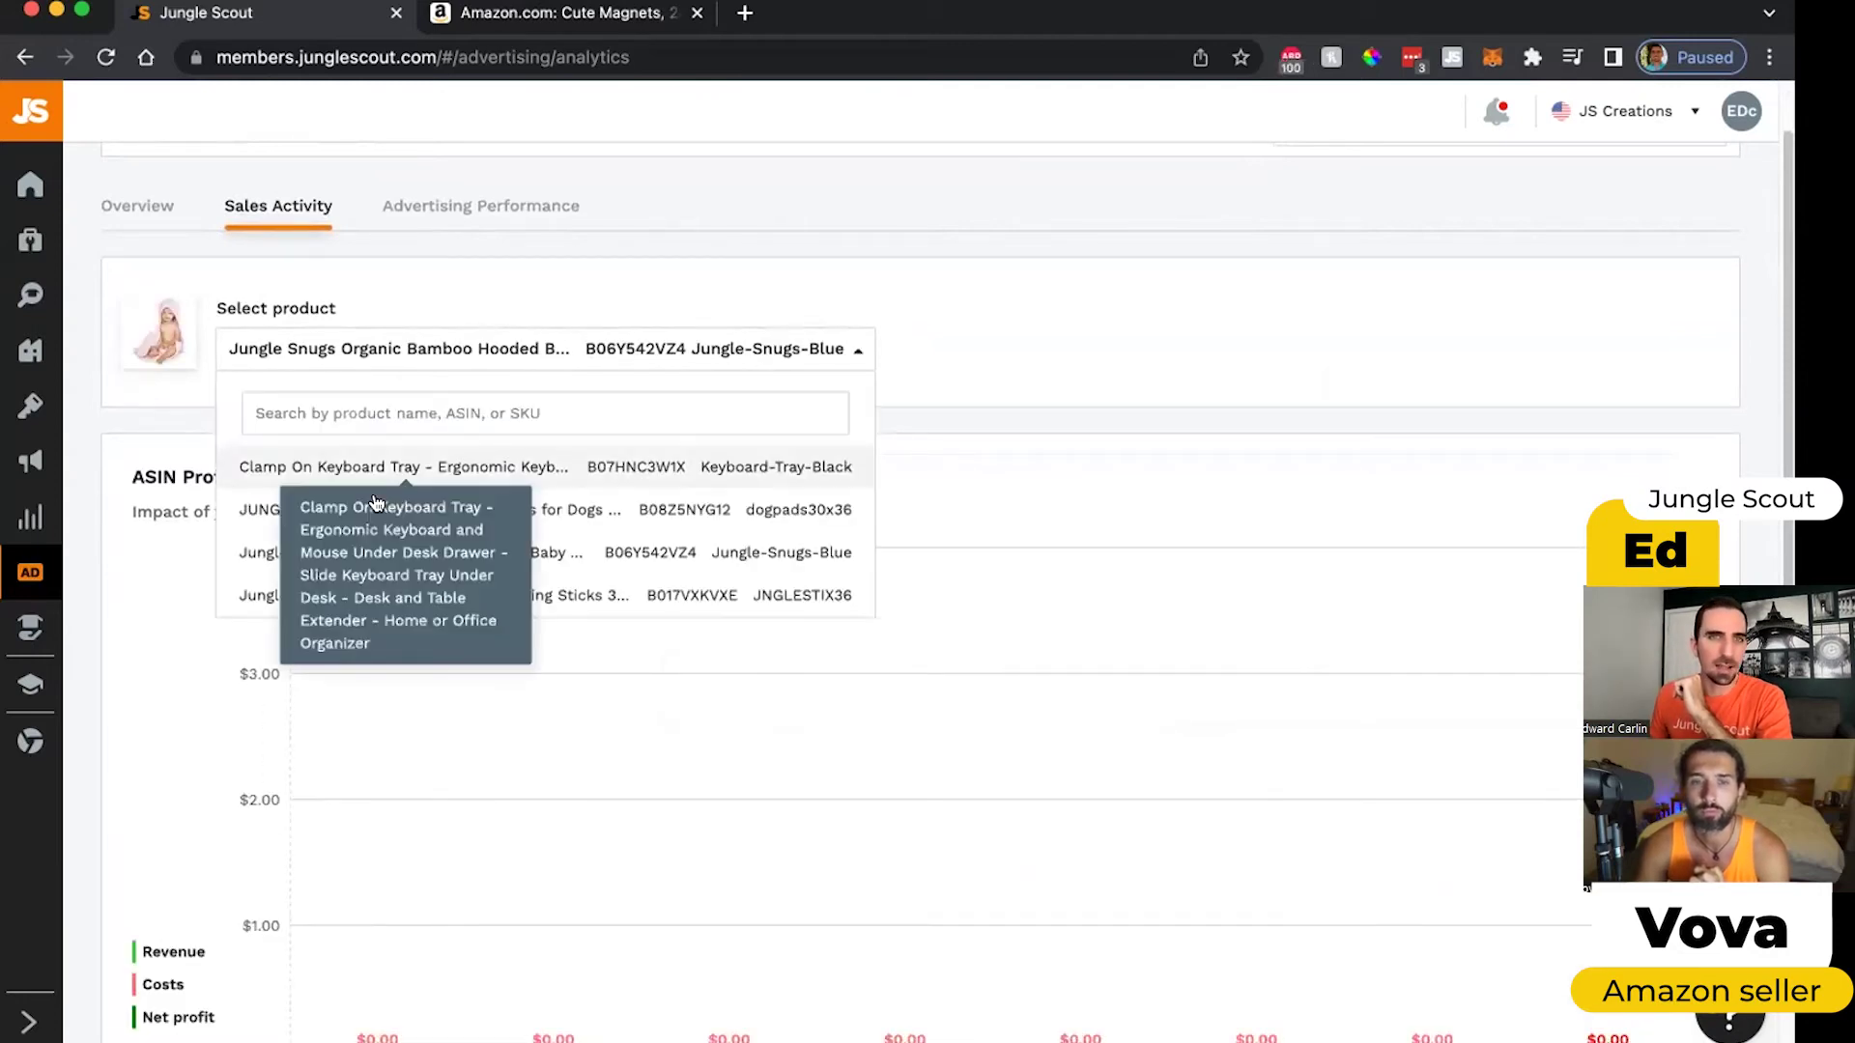
pyautogui.click(404, 504)
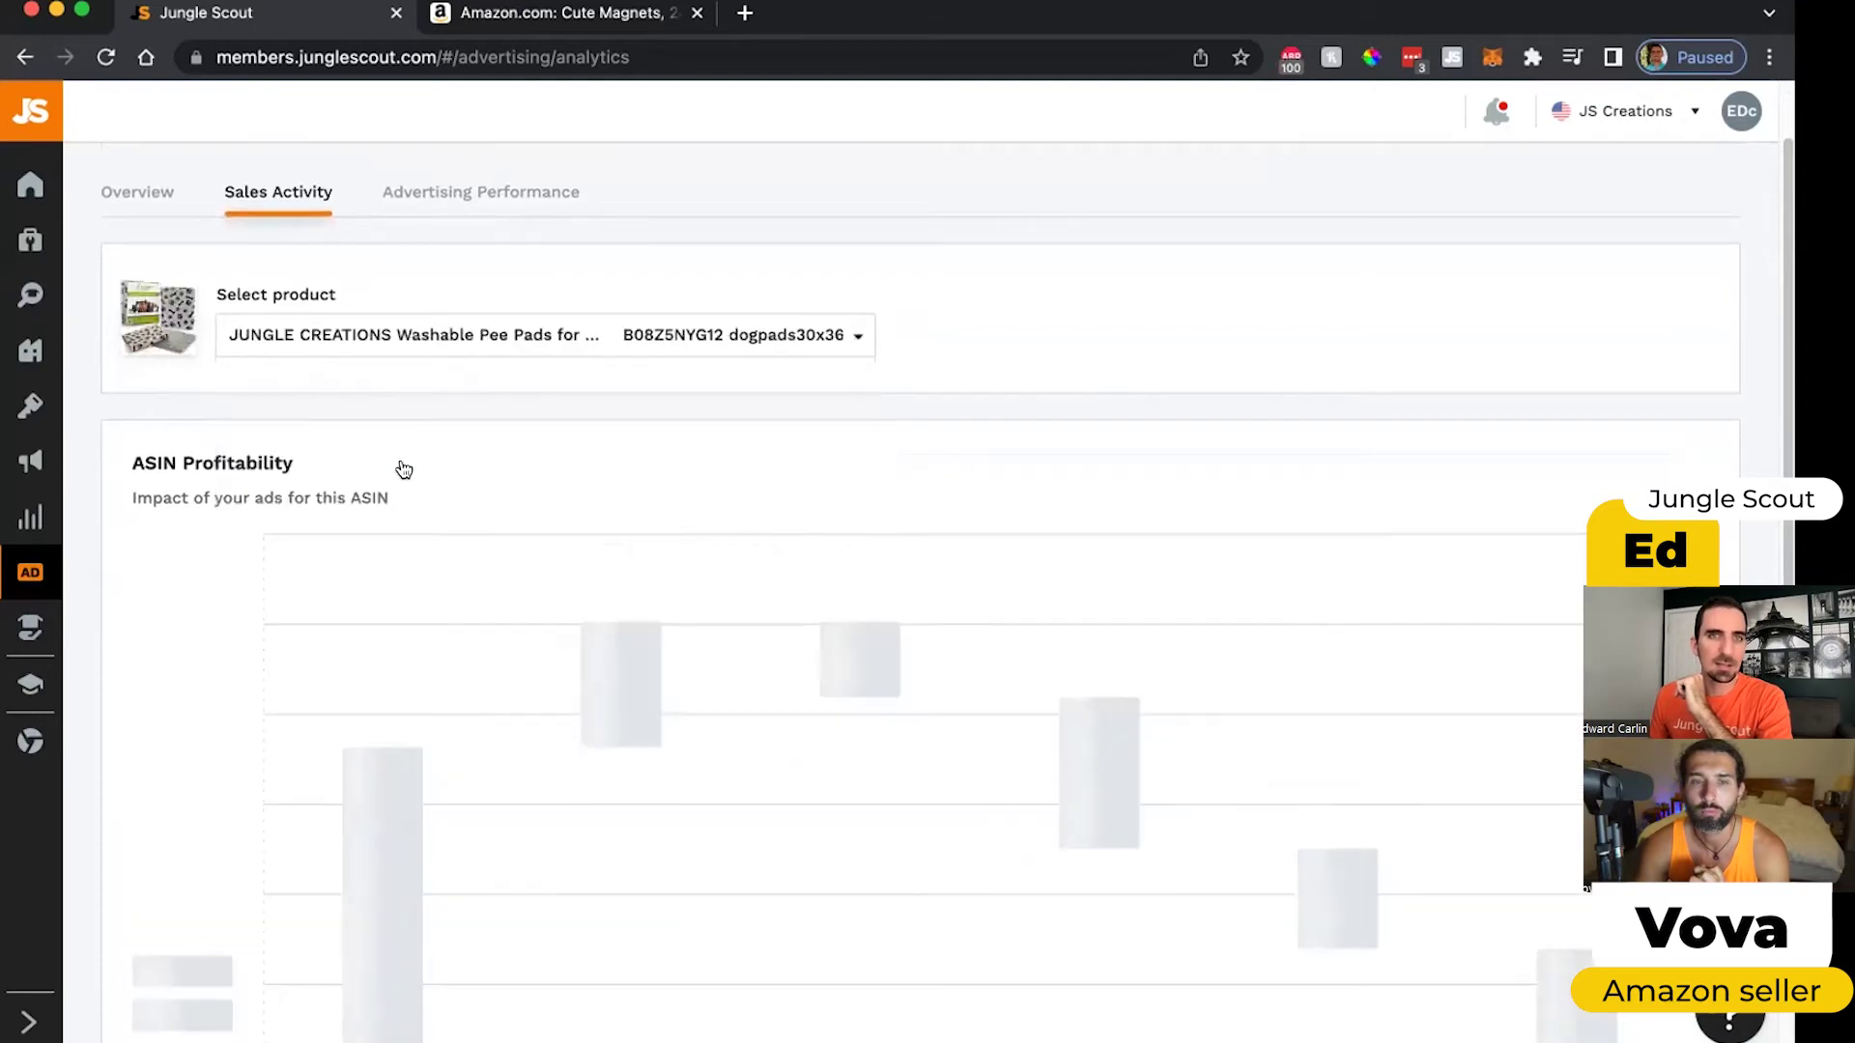
pyautogui.scroll(-2, 403, 469)
pyautogui.scroll(1, 281, 248)
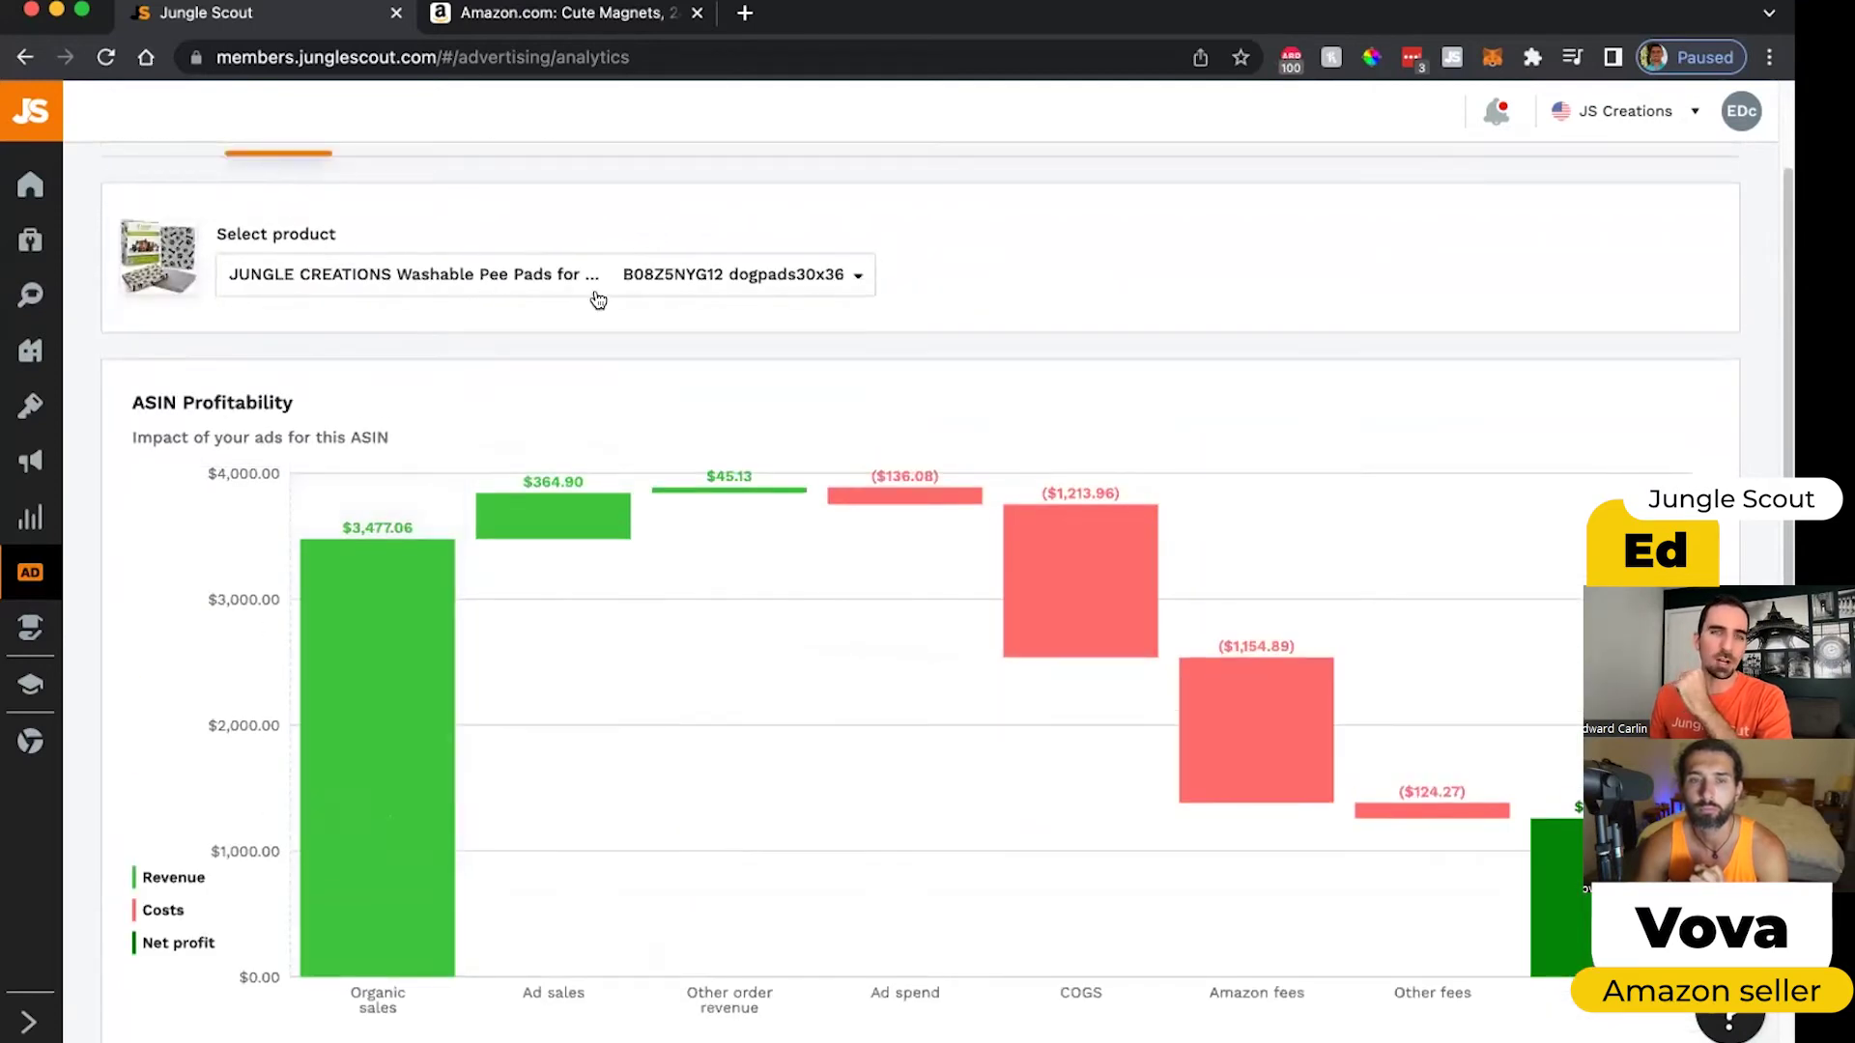
pyautogui.scroll(-1, 778, 295)
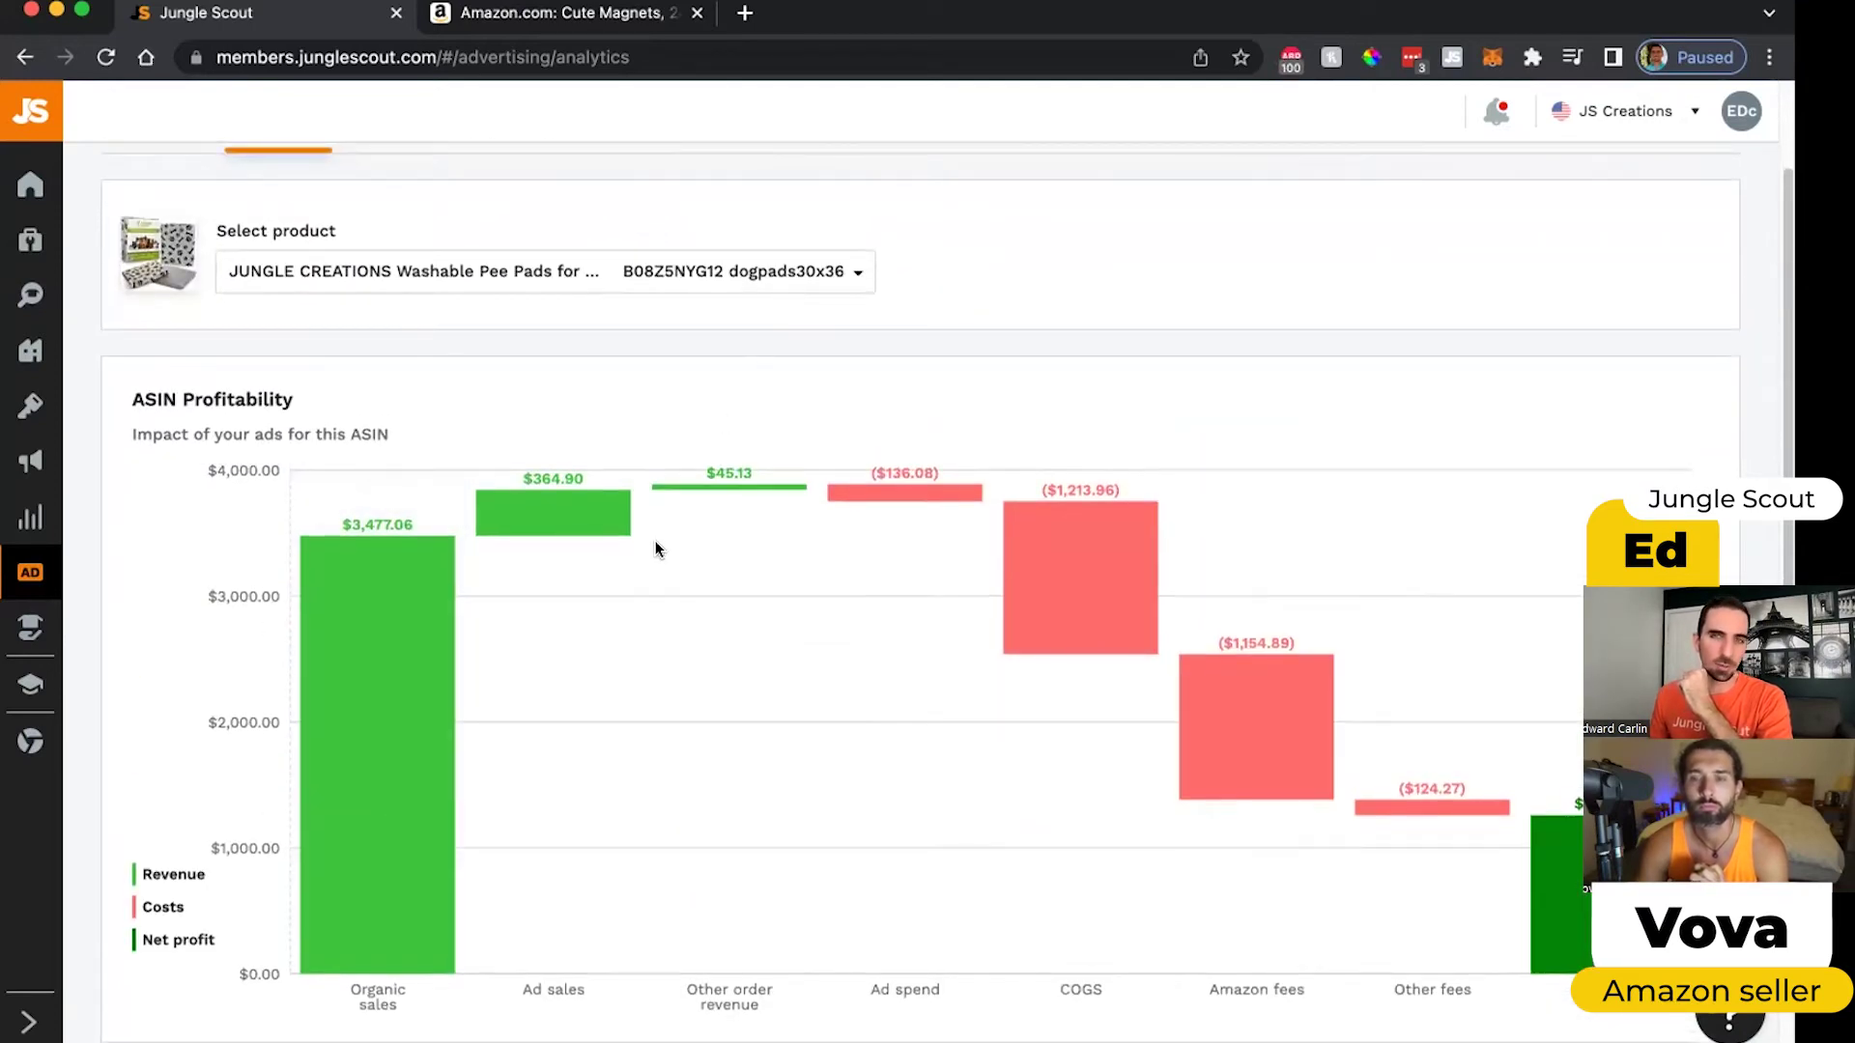
pyautogui.scroll(-8, 589, 546)
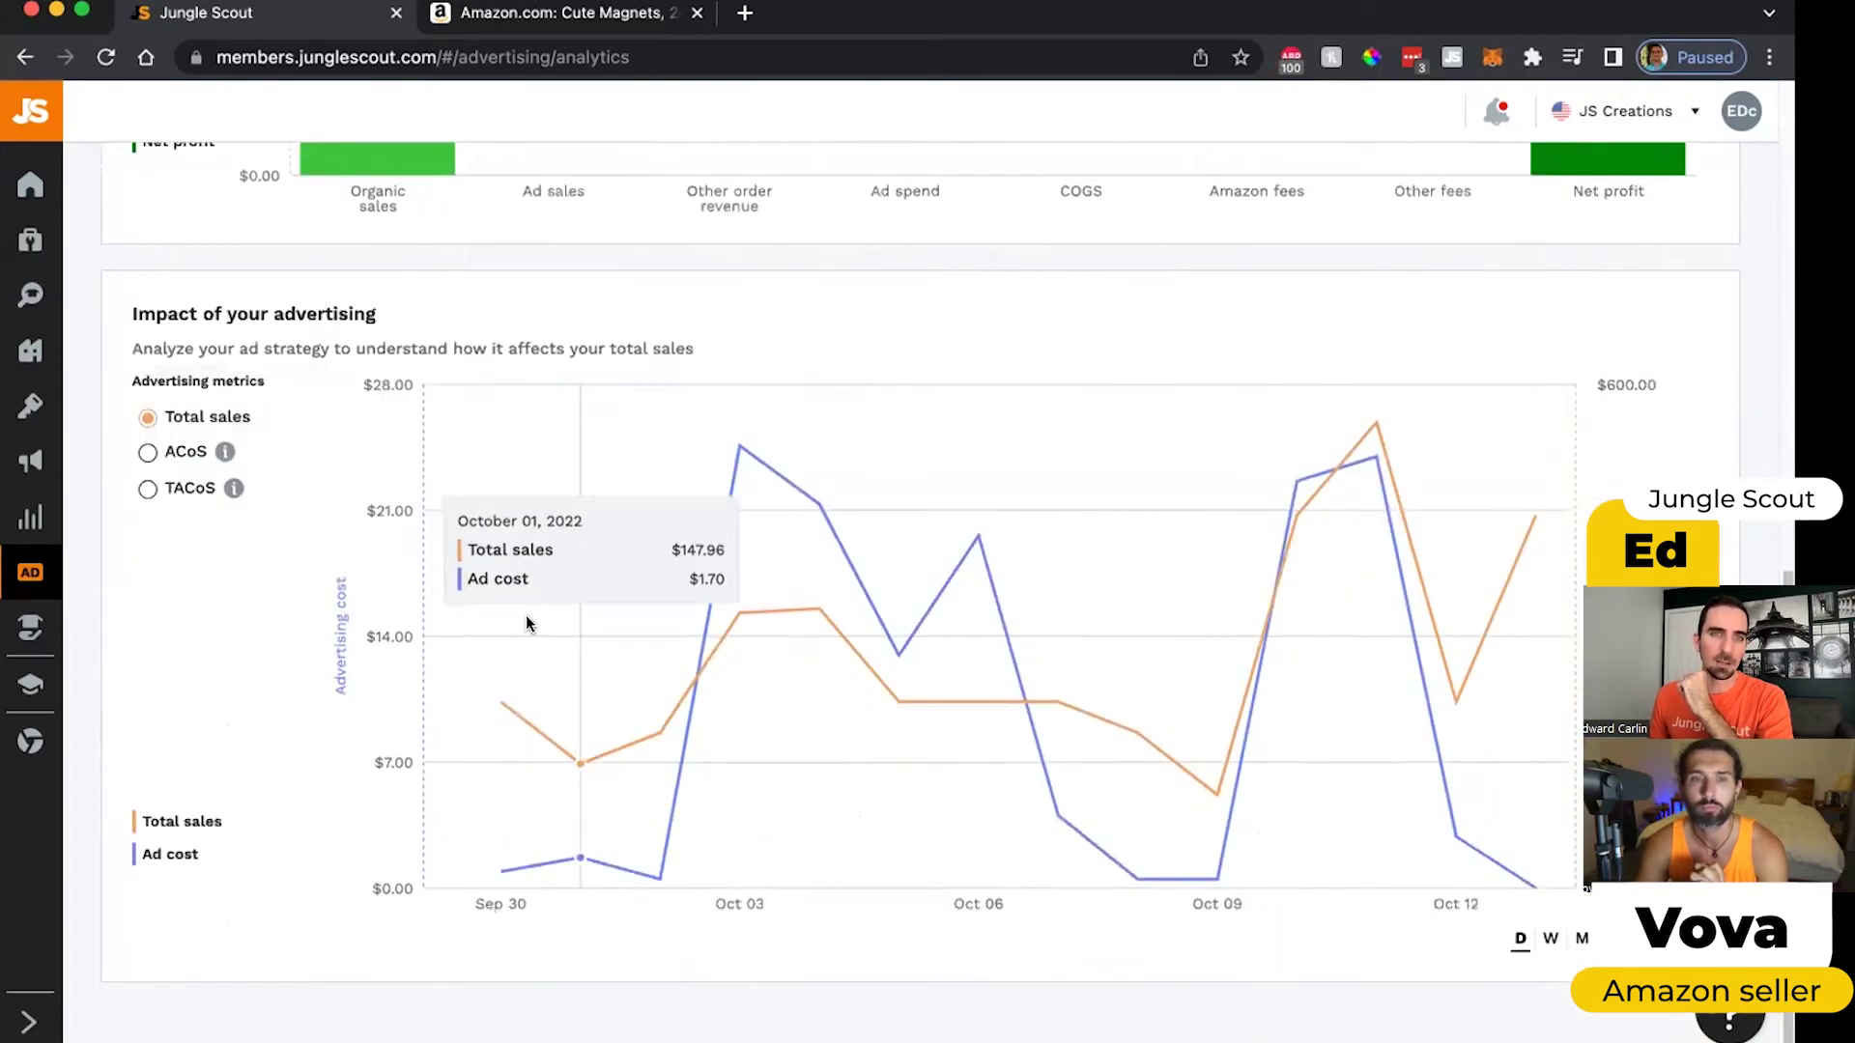
pyautogui.moveTo(525, 615)
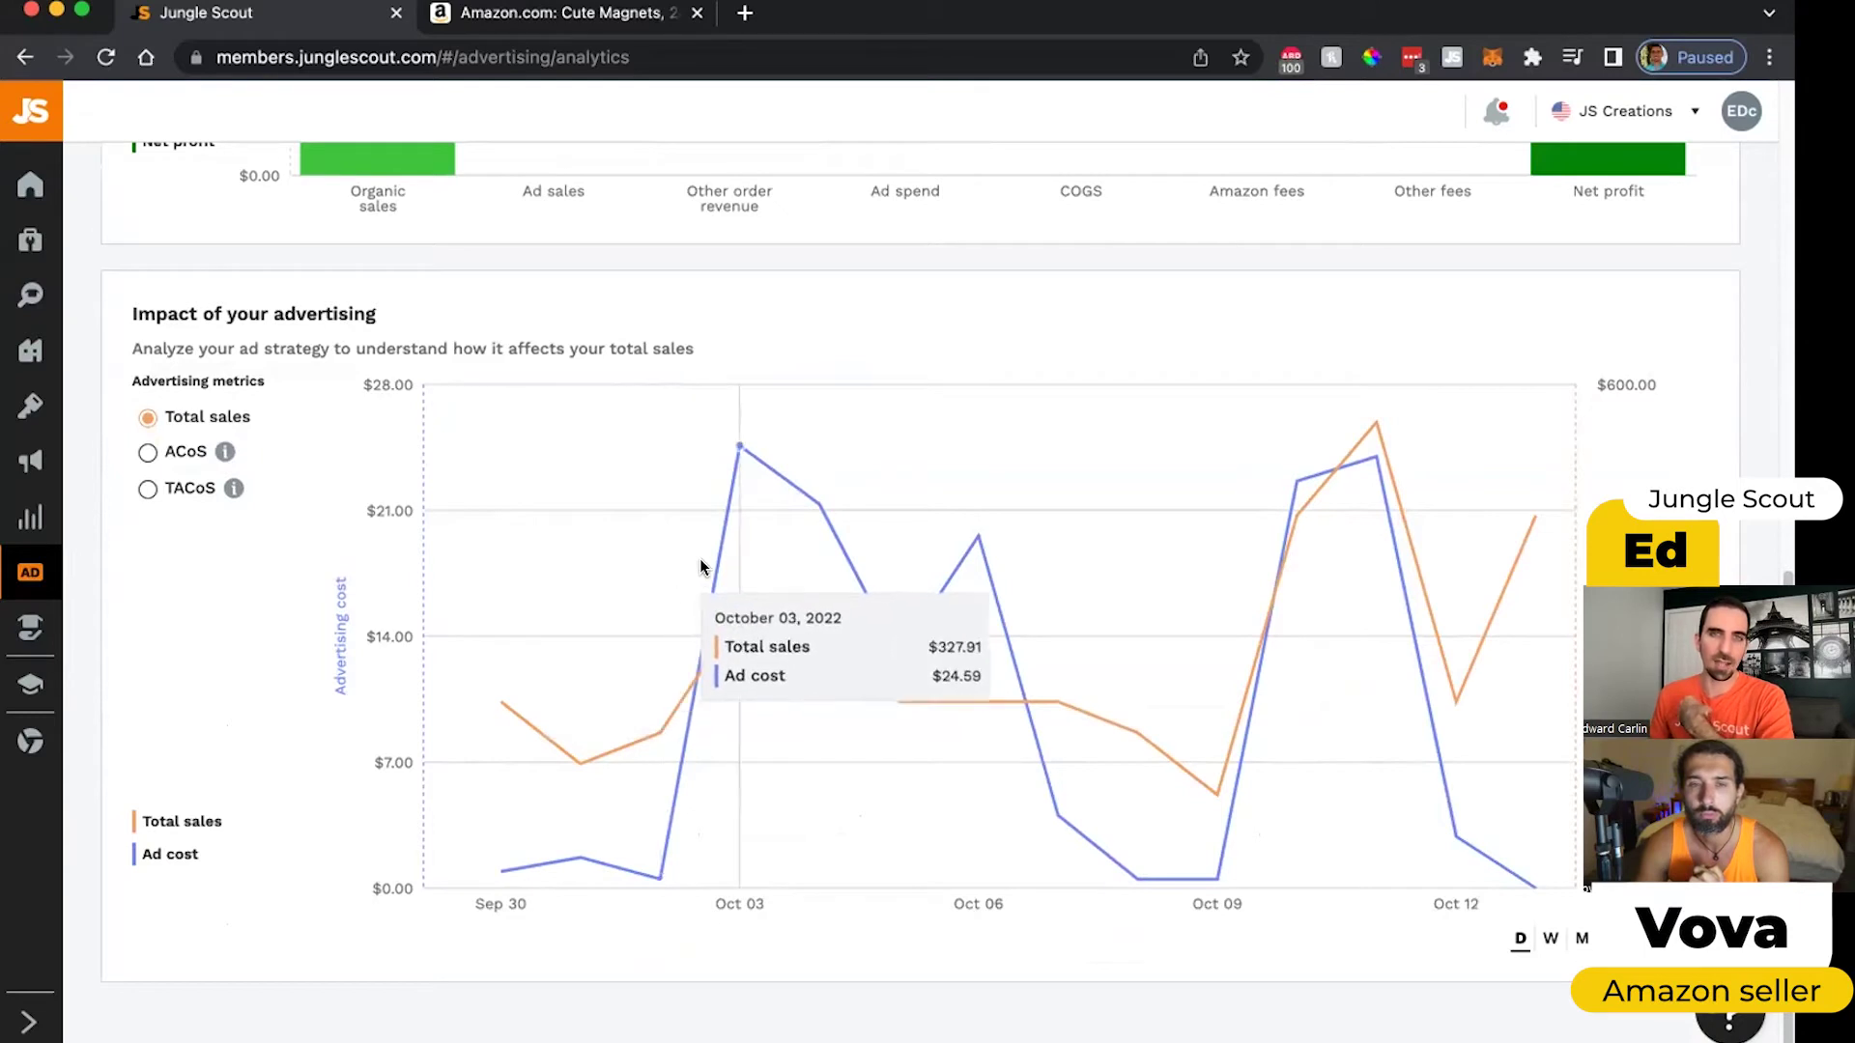
# Plot ACoS, then TACoS, against ad cost in the Impact of your advertising chart
pyautogui.click(194, 449)
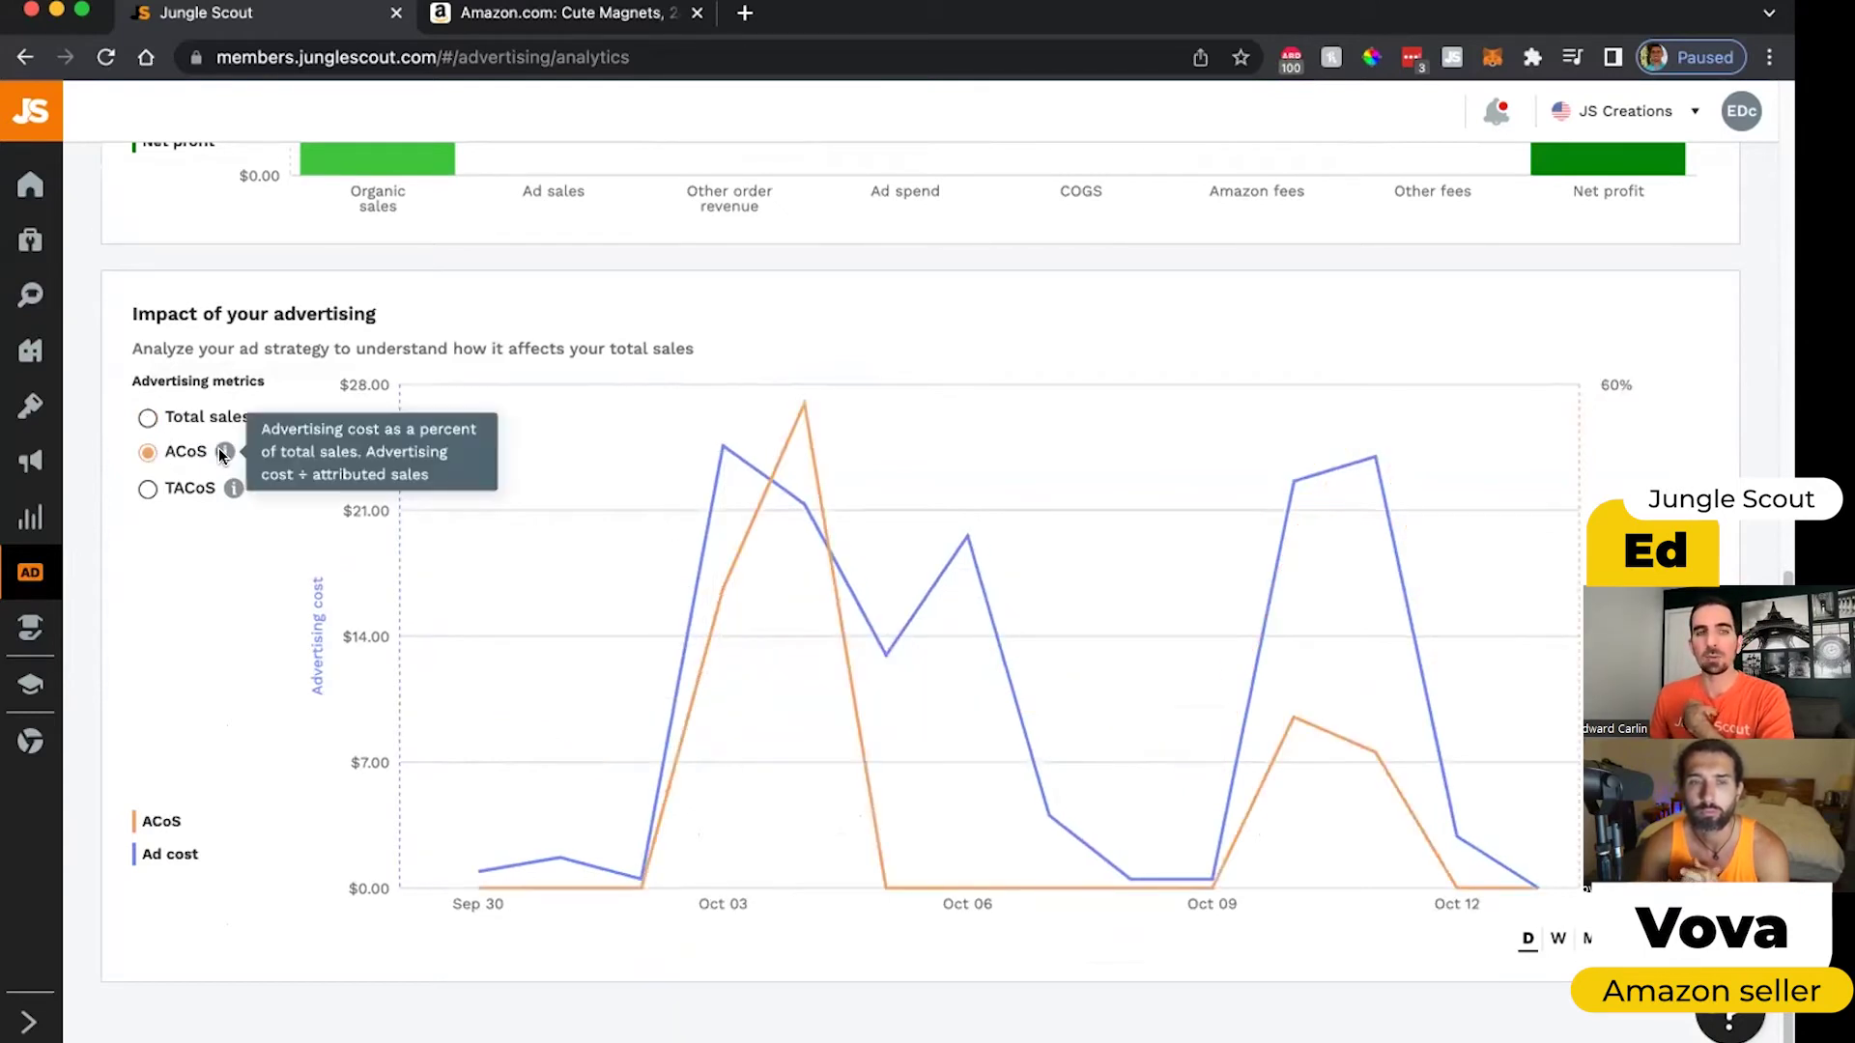
pyautogui.moveTo(226, 451)
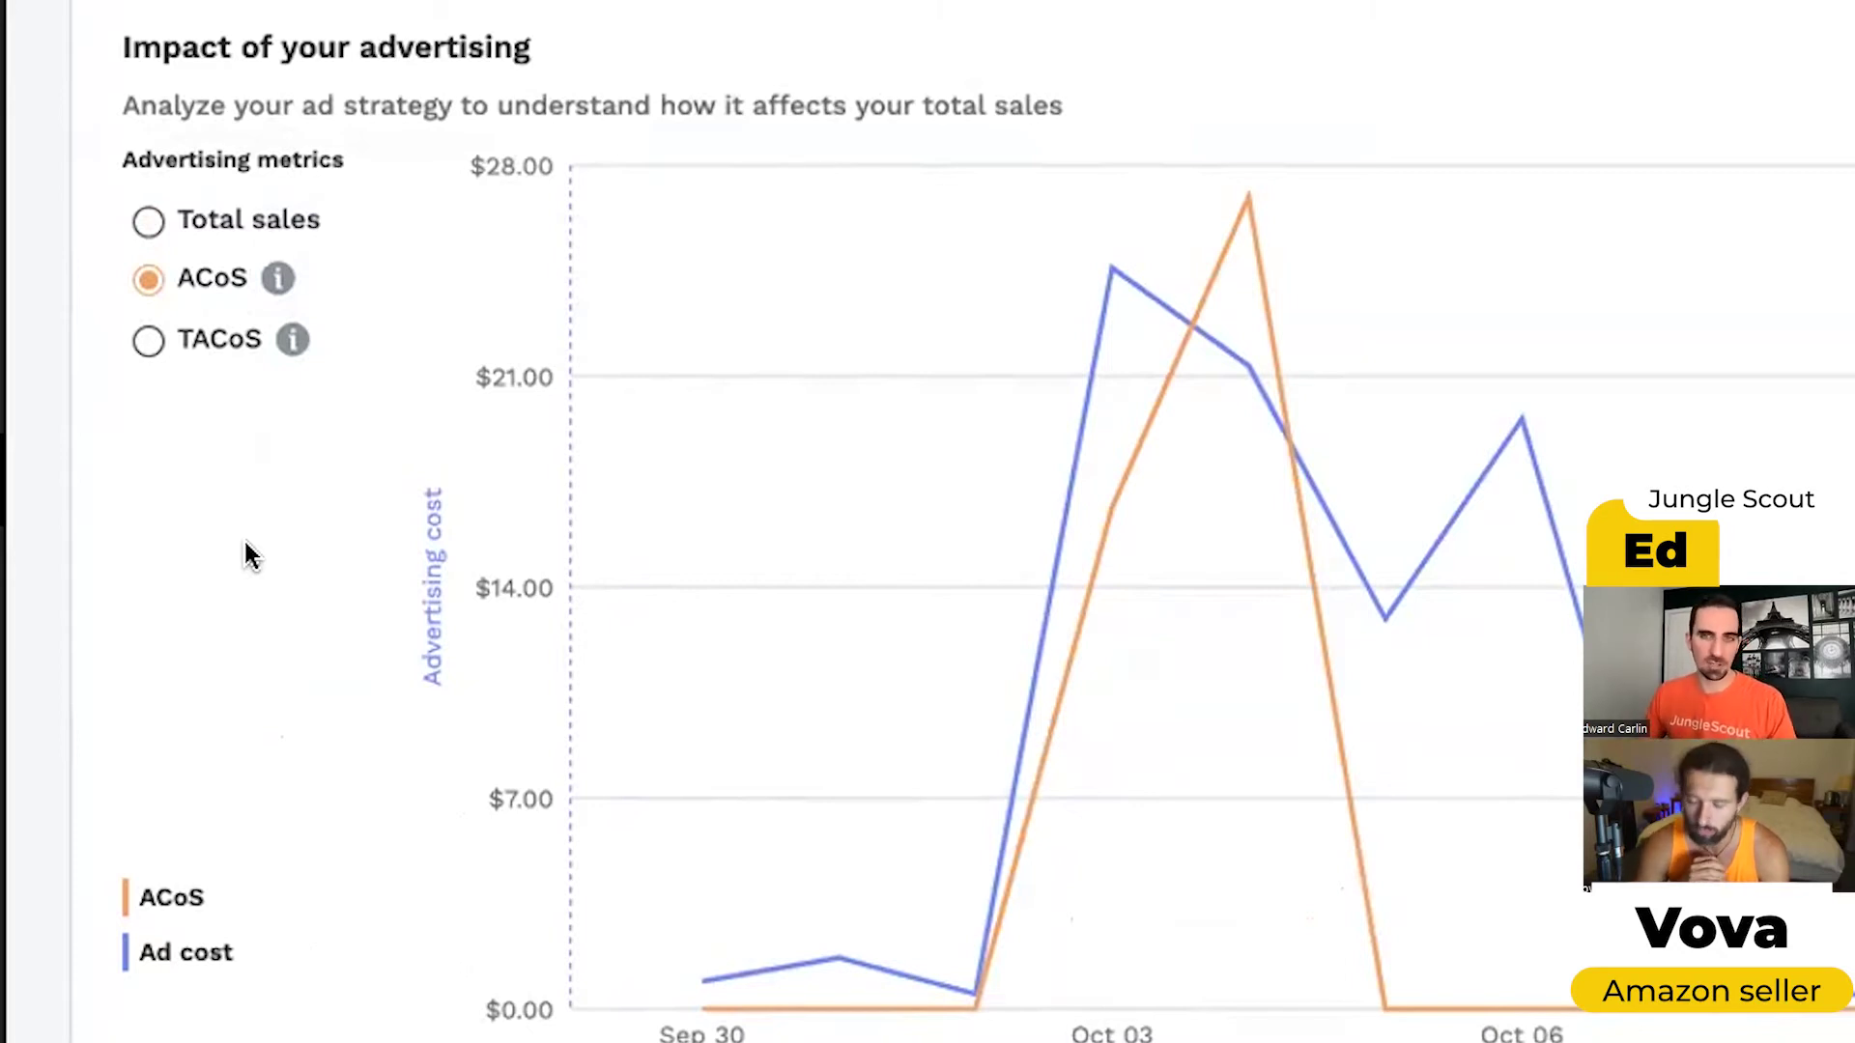
pyautogui.moveTo(270, 283)
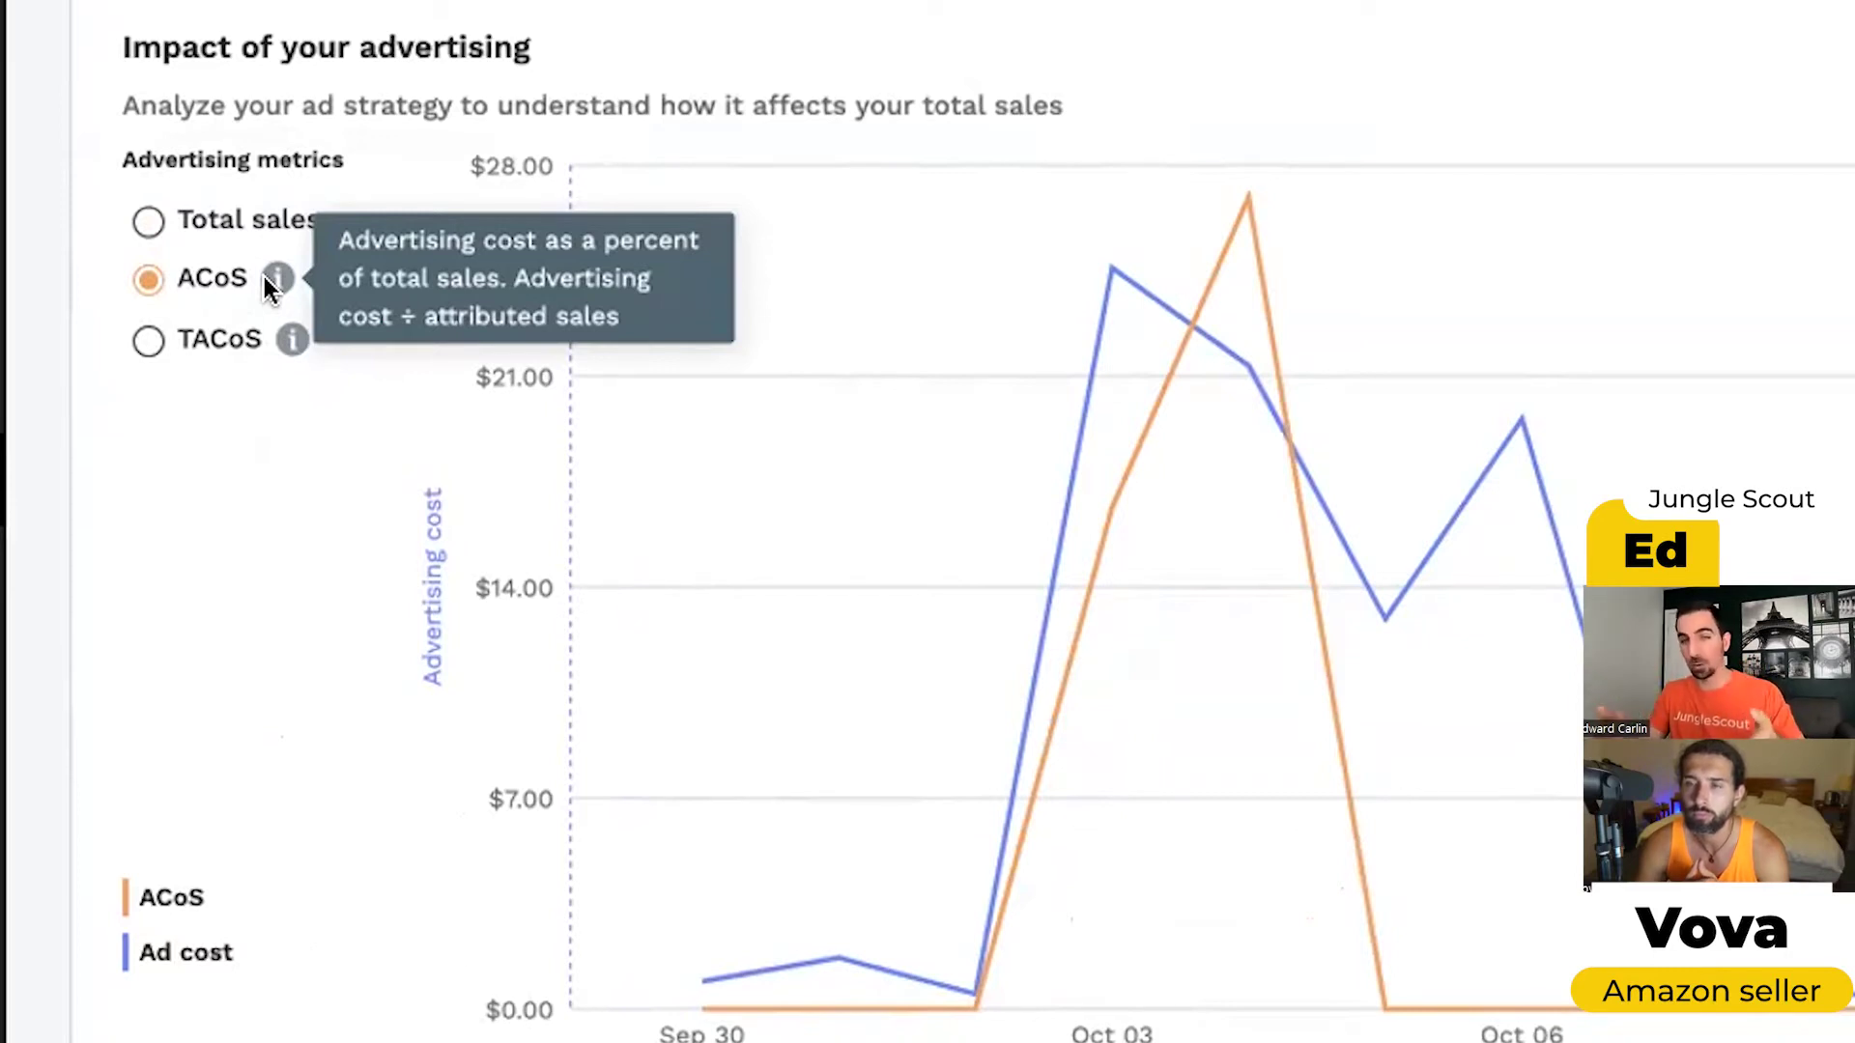
pyautogui.click(140, 340)
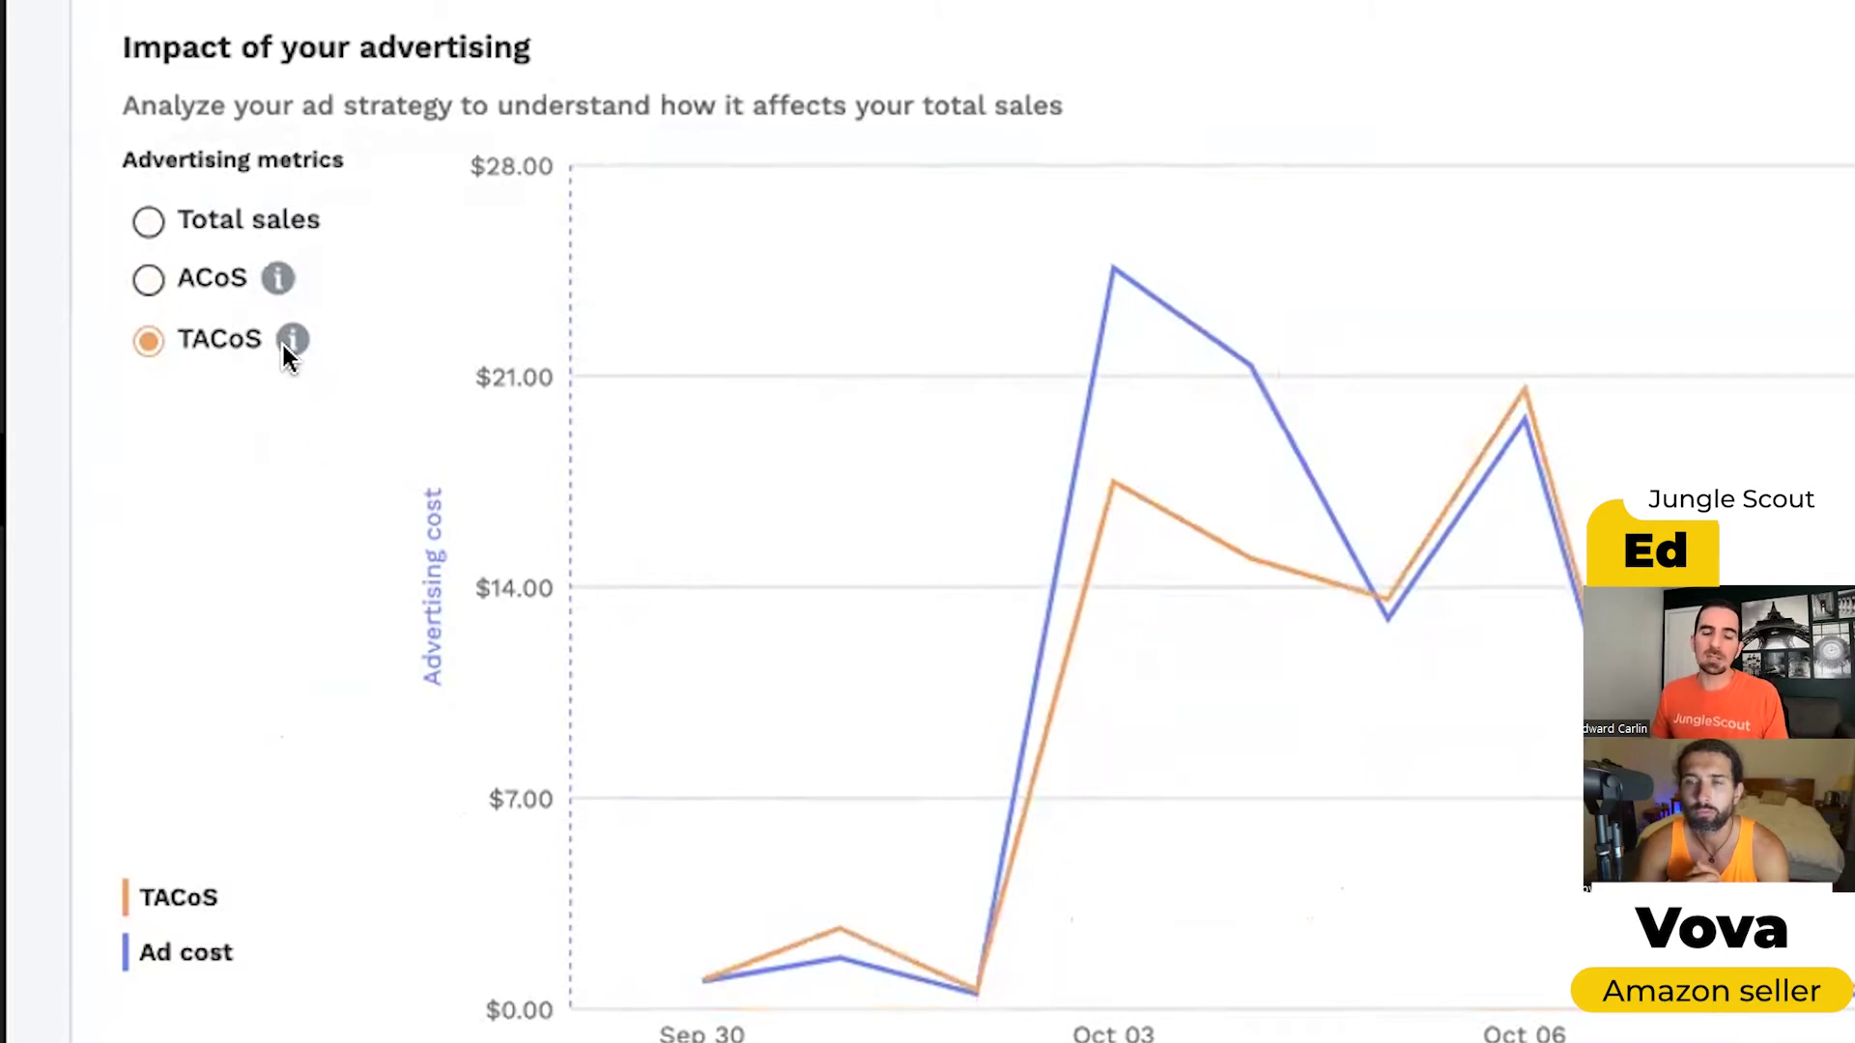
pyautogui.moveTo(285, 350)
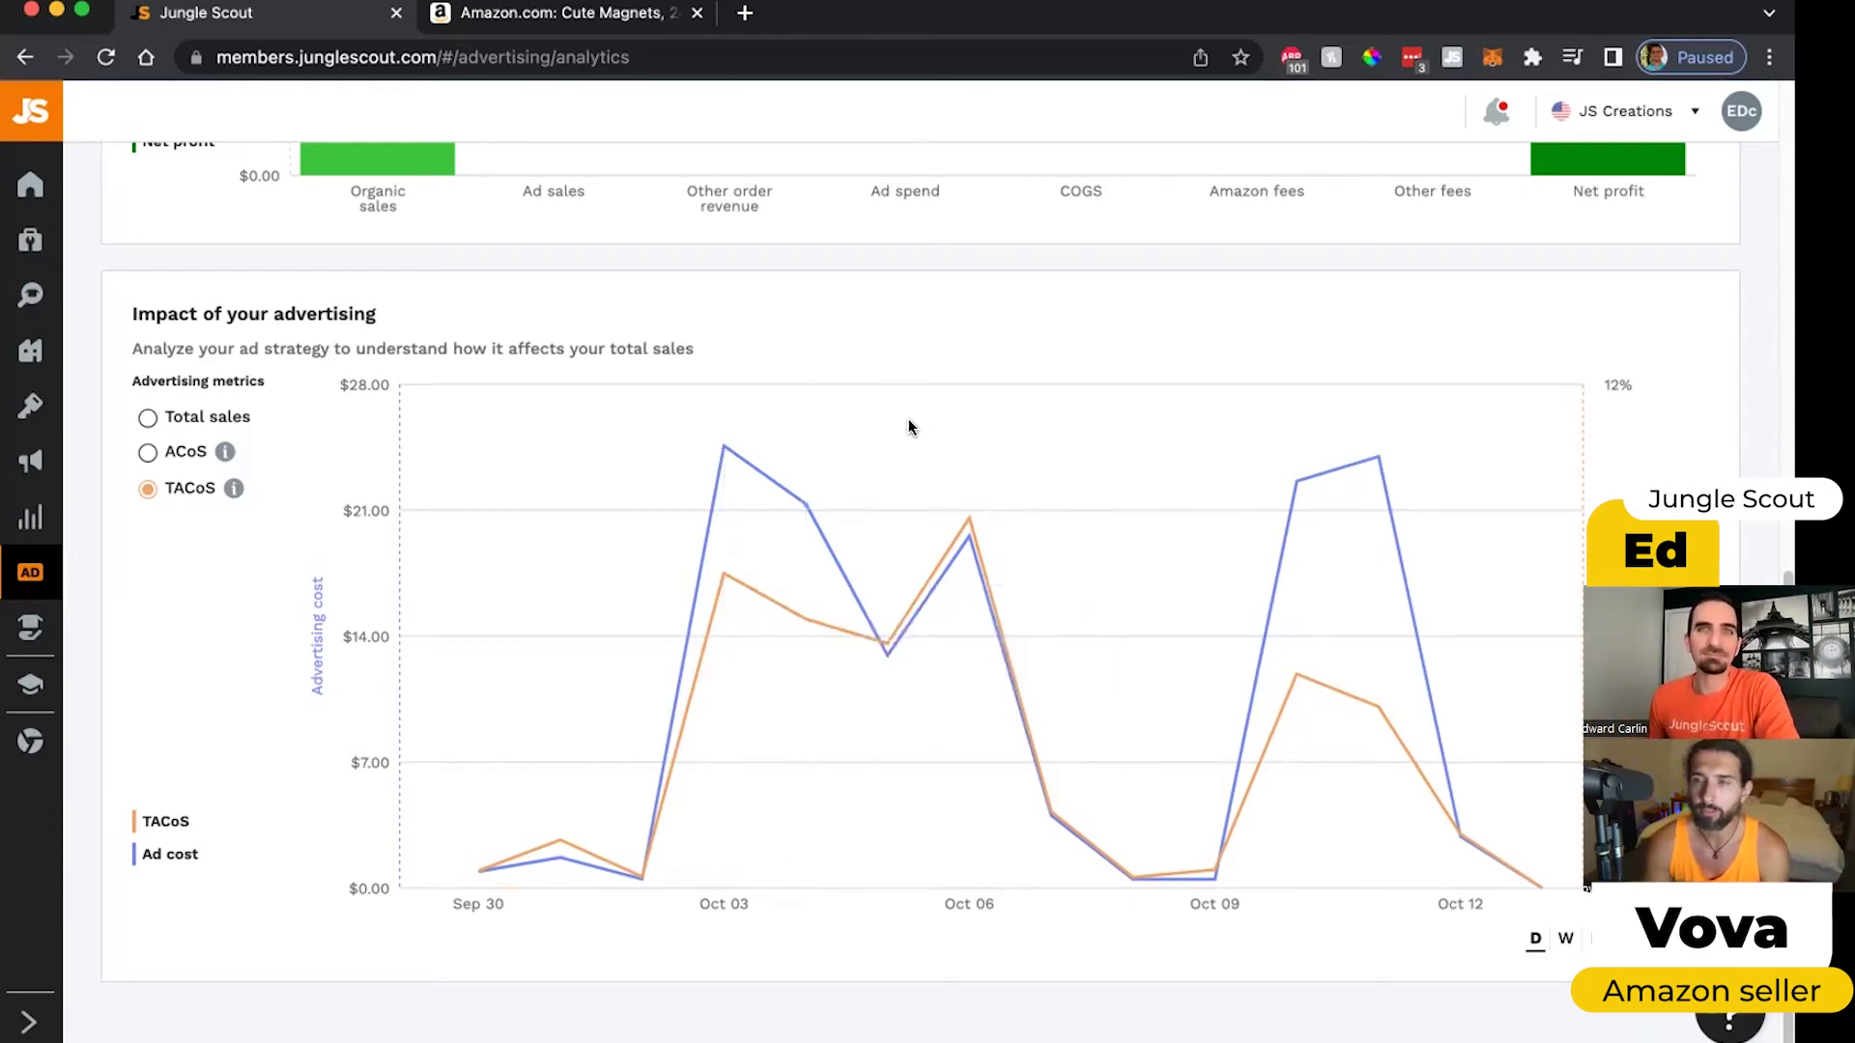
pyautogui.scroll(1, 815, 497)
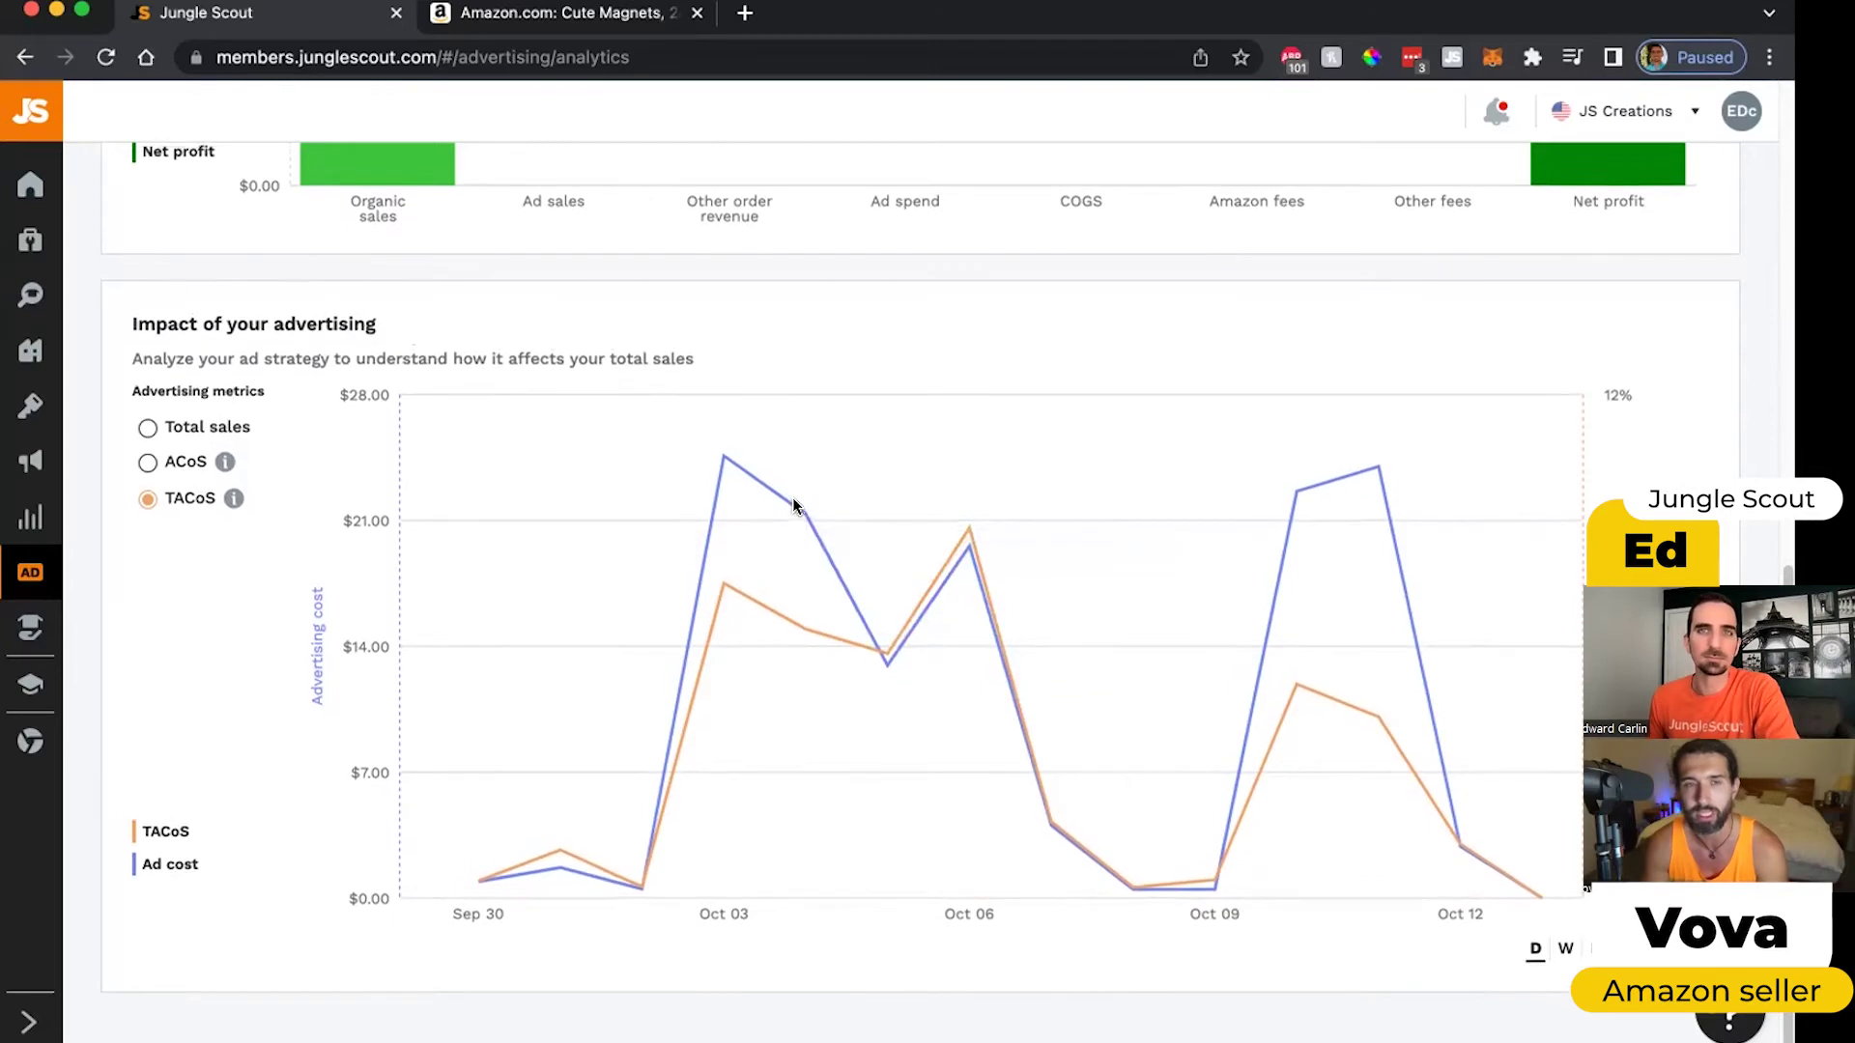
pyautogui.scroll(-1, 792, 501)
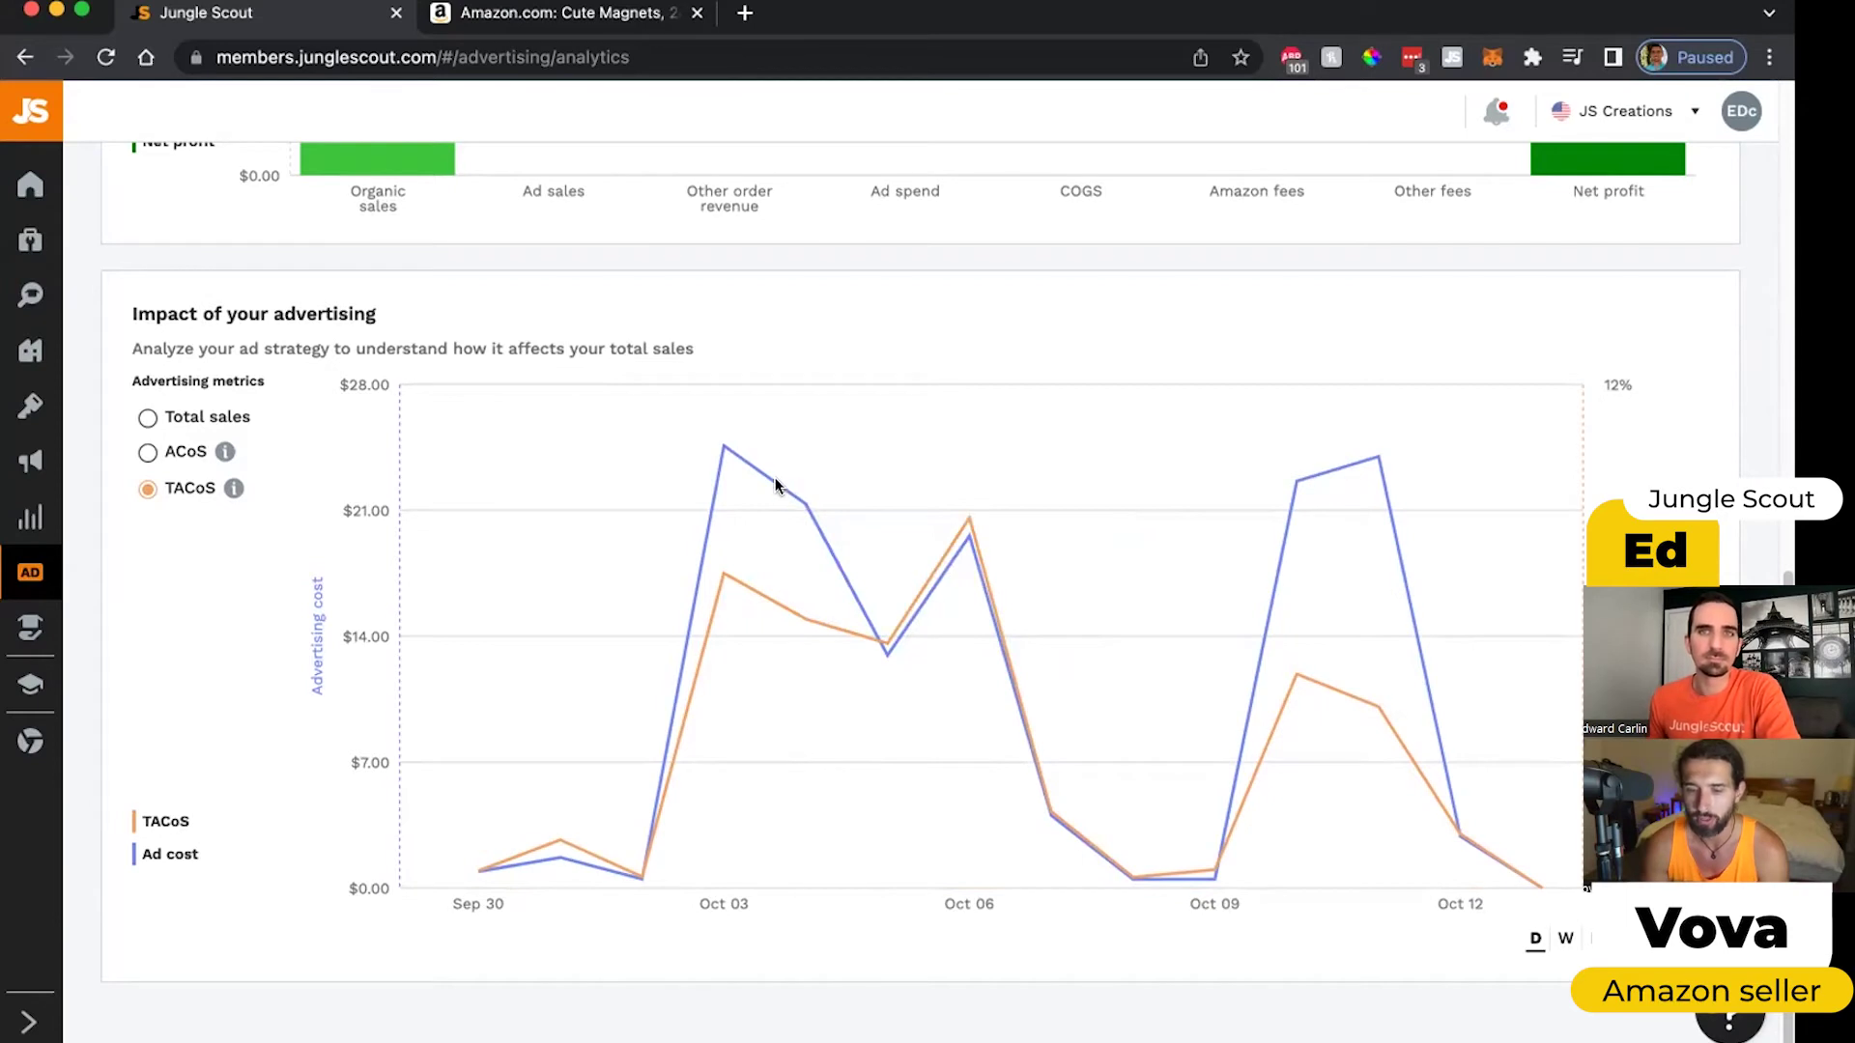
pyautogui.click(192, 447)
pyautogui.moveTo(849, 470)
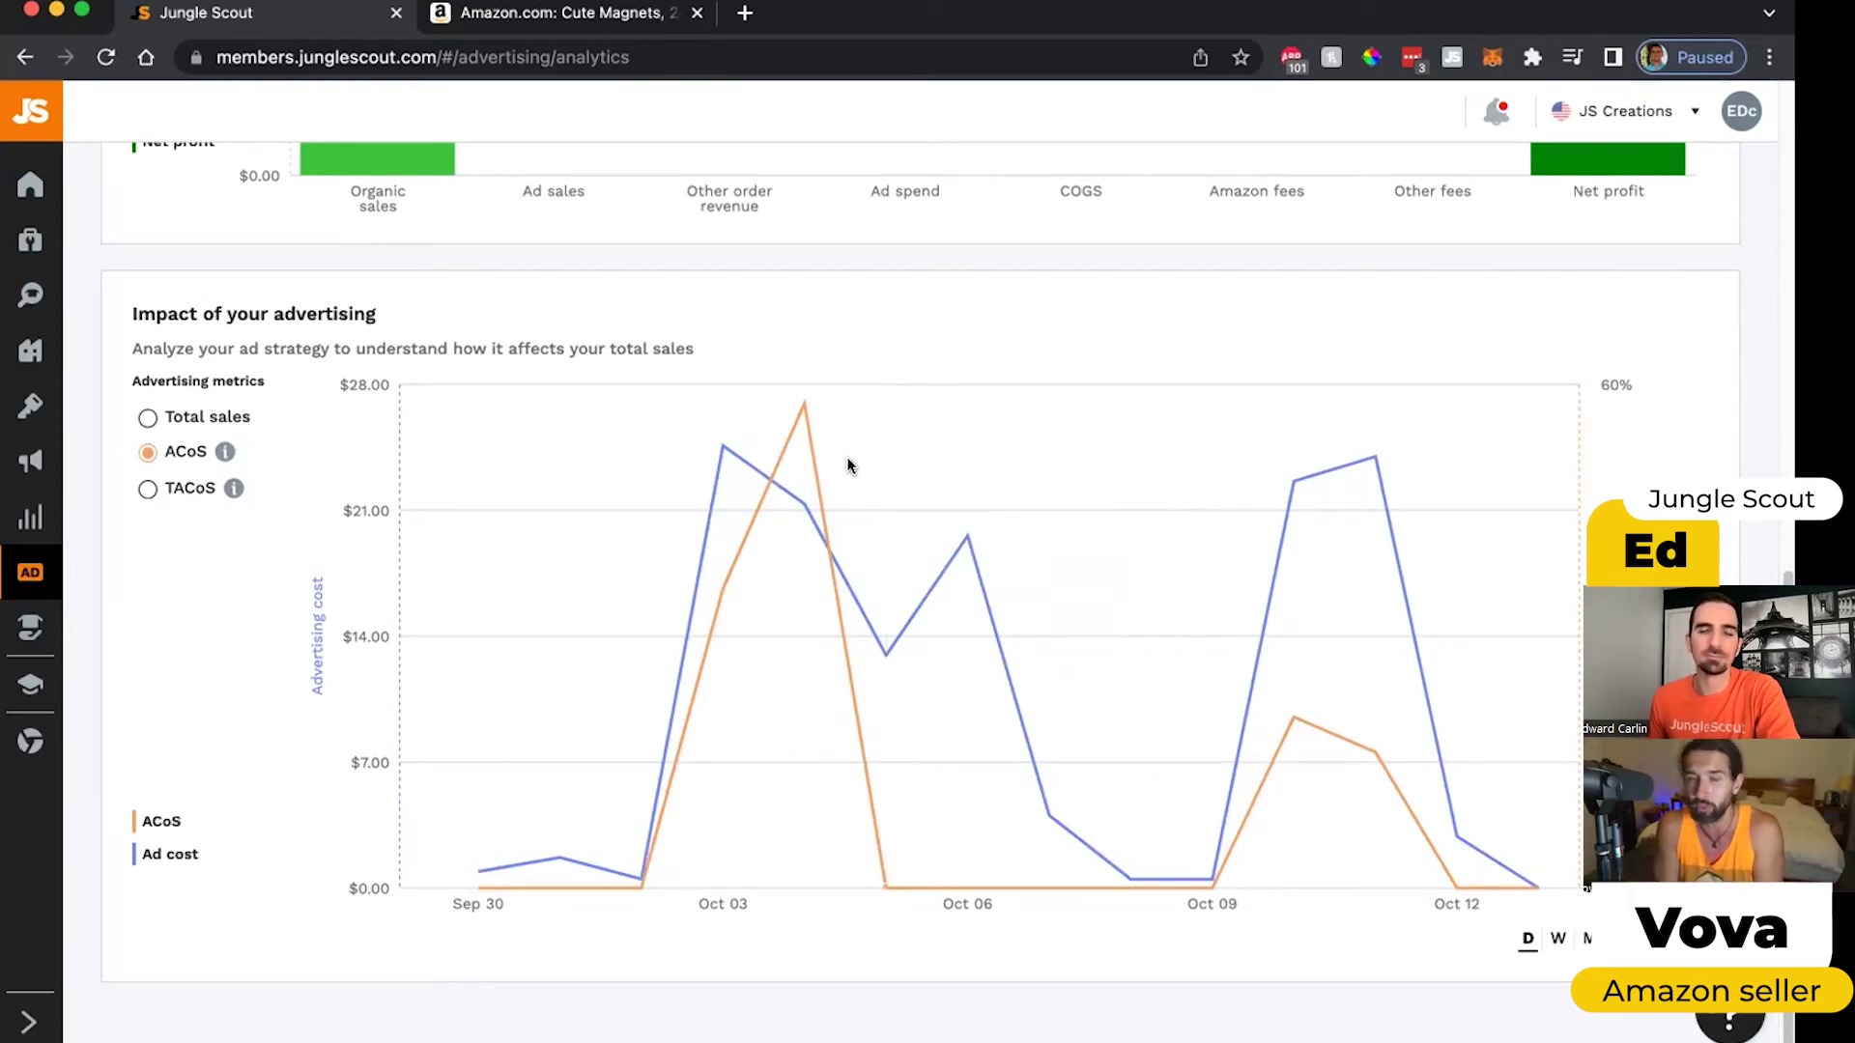
pyautogui.moveTo(897, 503)
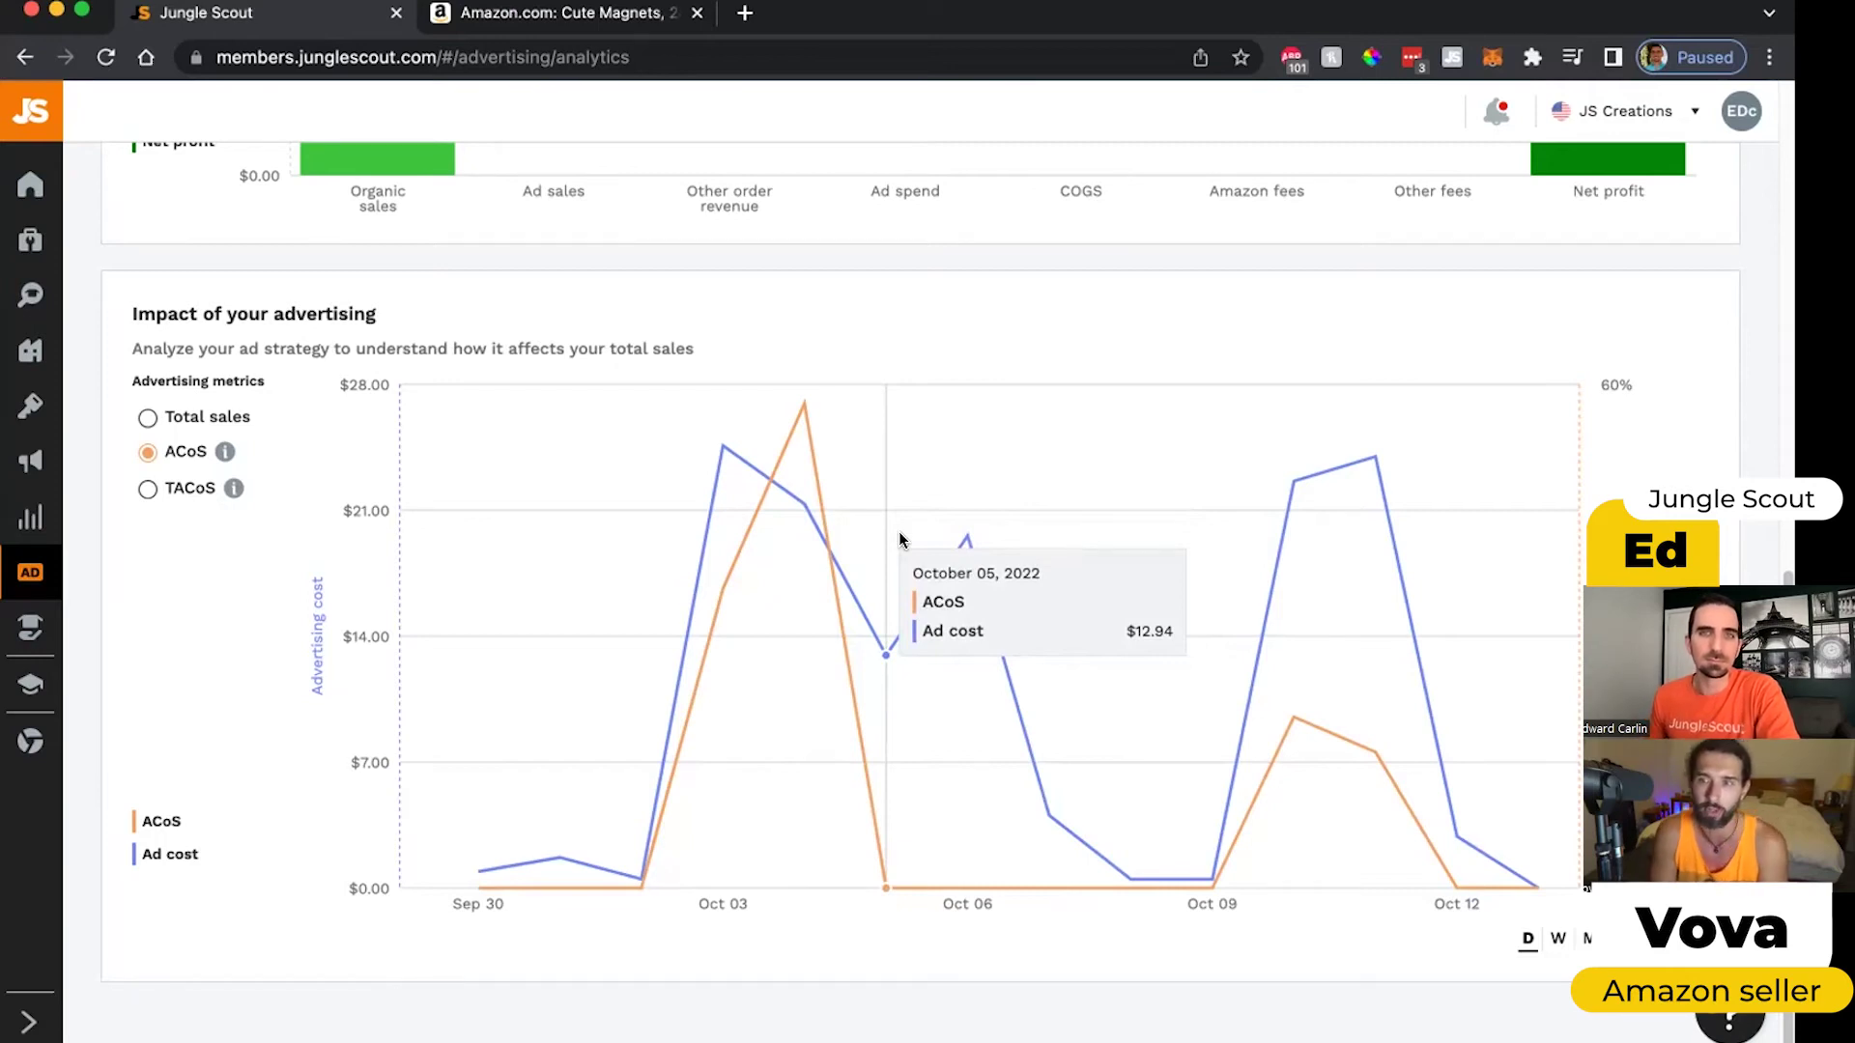
pyautogui.moveTo(828, 553)
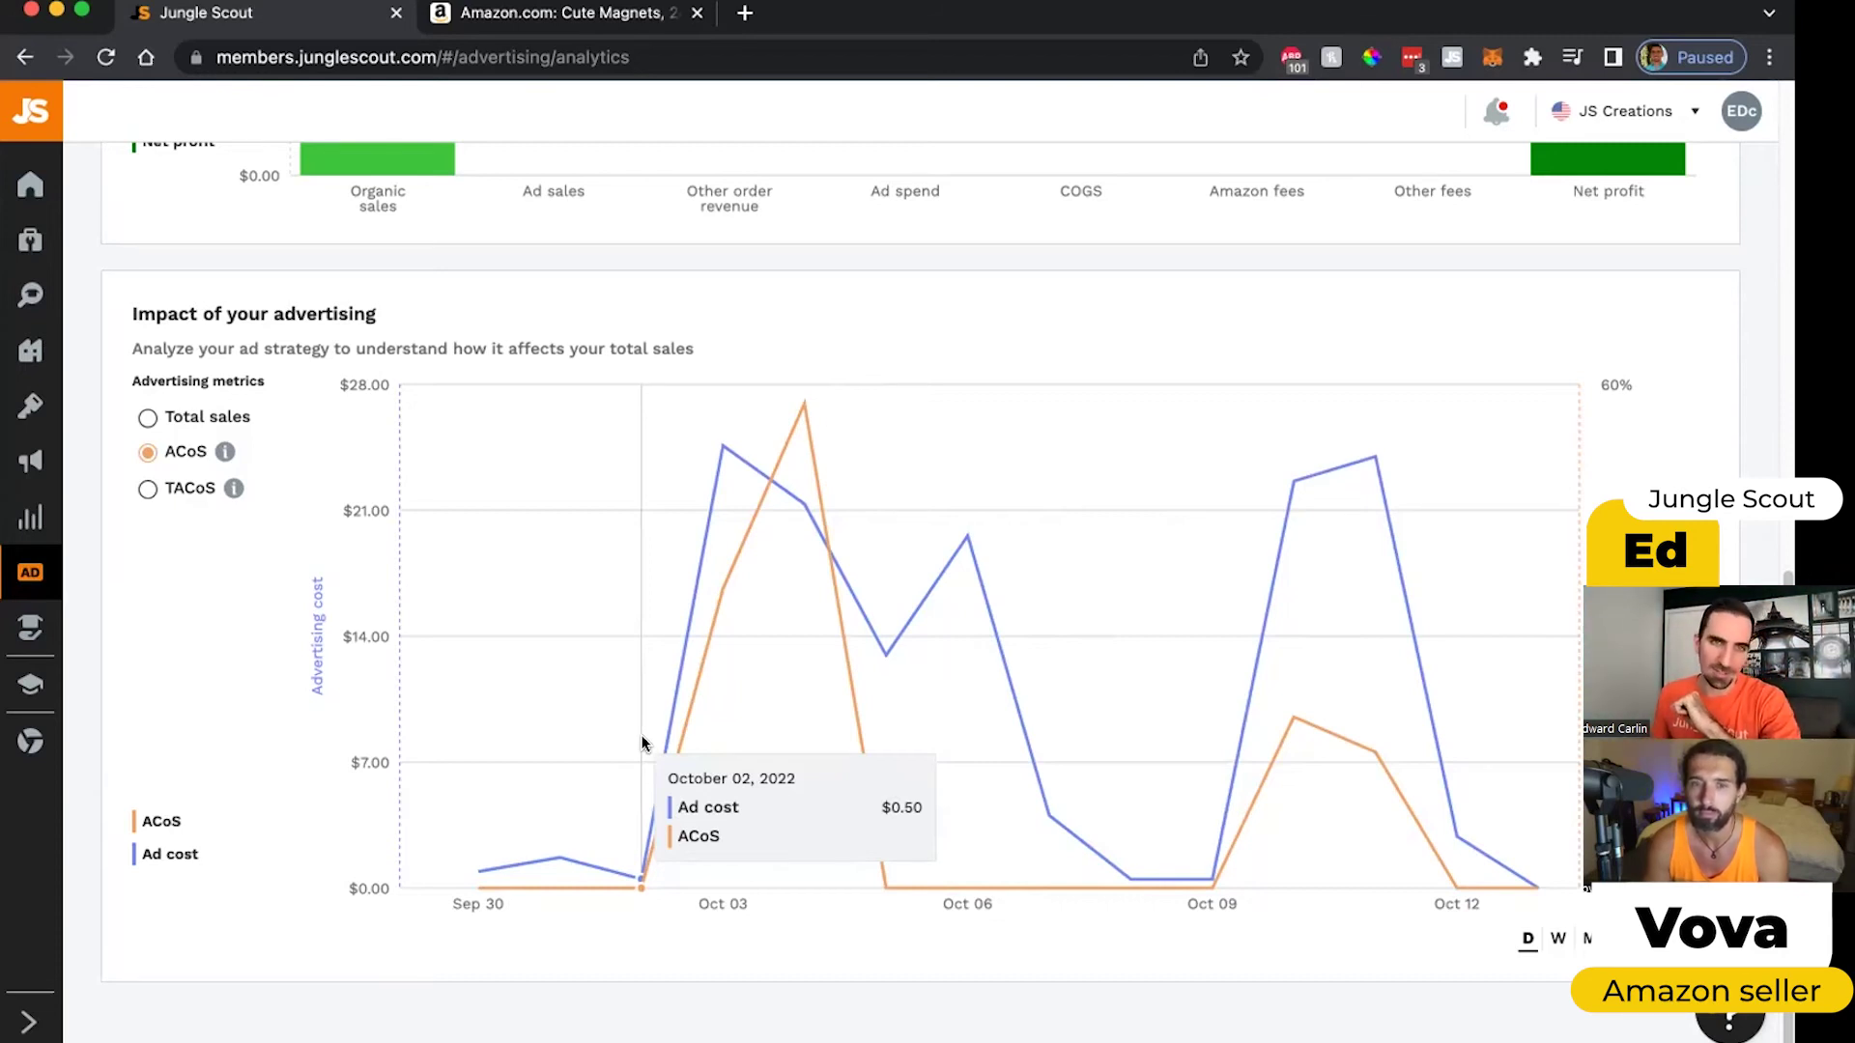
pyautogui.click(148, 488)
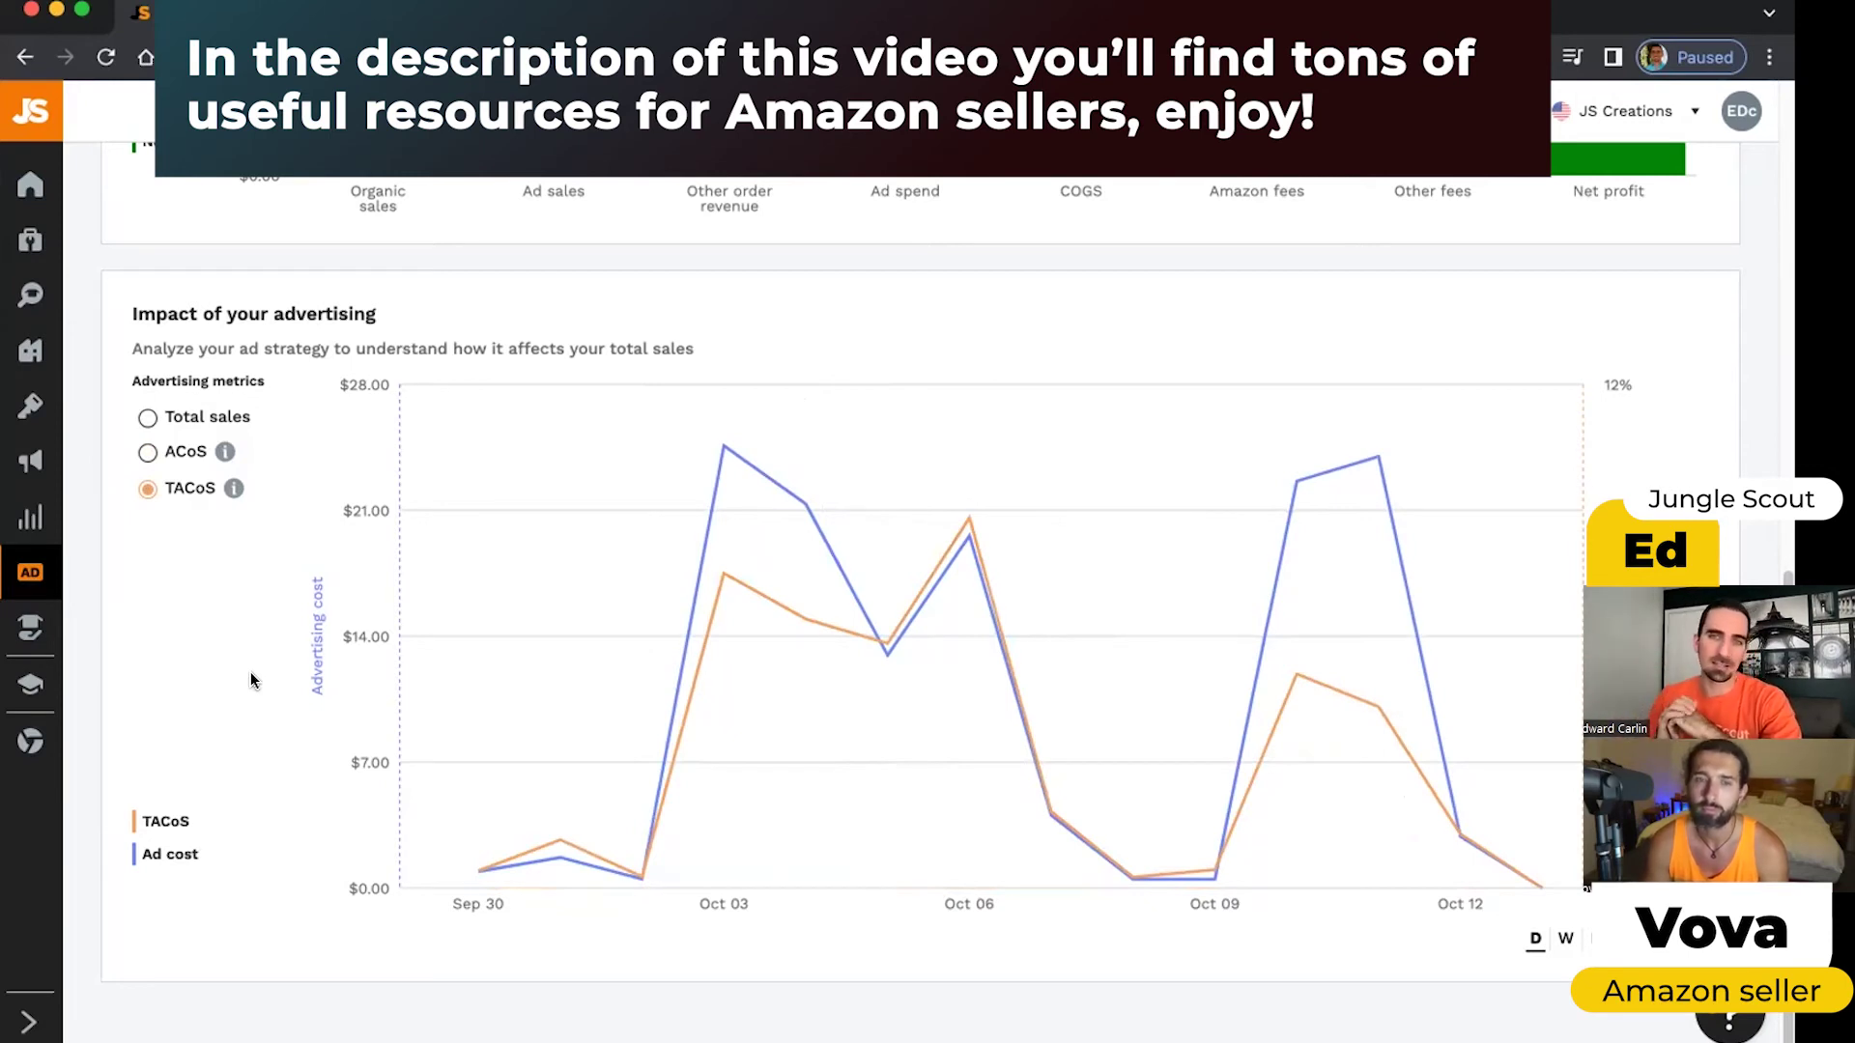
# Switch to Advertising Performance and open the Campaigns table-level dropdown
pyautogui.scroll(7, 725, 467)
pyautogui.scroll(3, 720, 479)
pyautogui.scroll(-10, 721, 487)
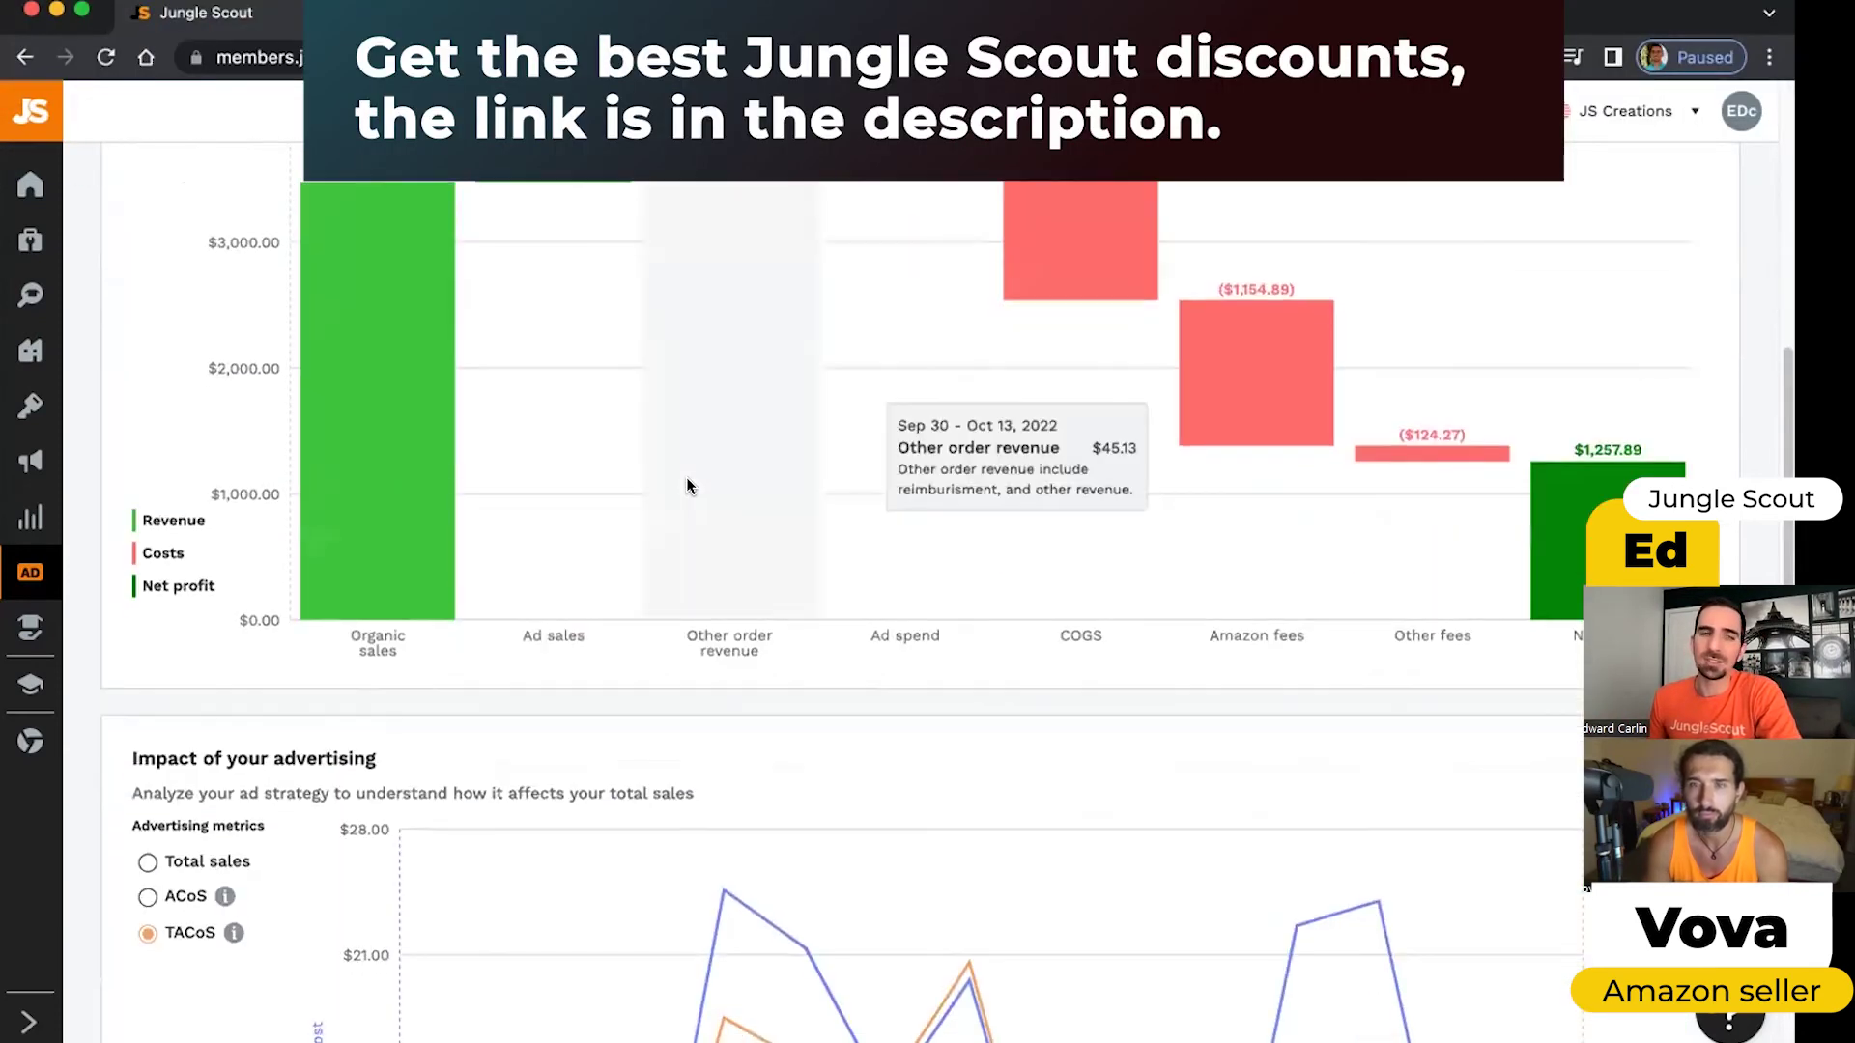
pyautogui.scroll(10, 670, 448)
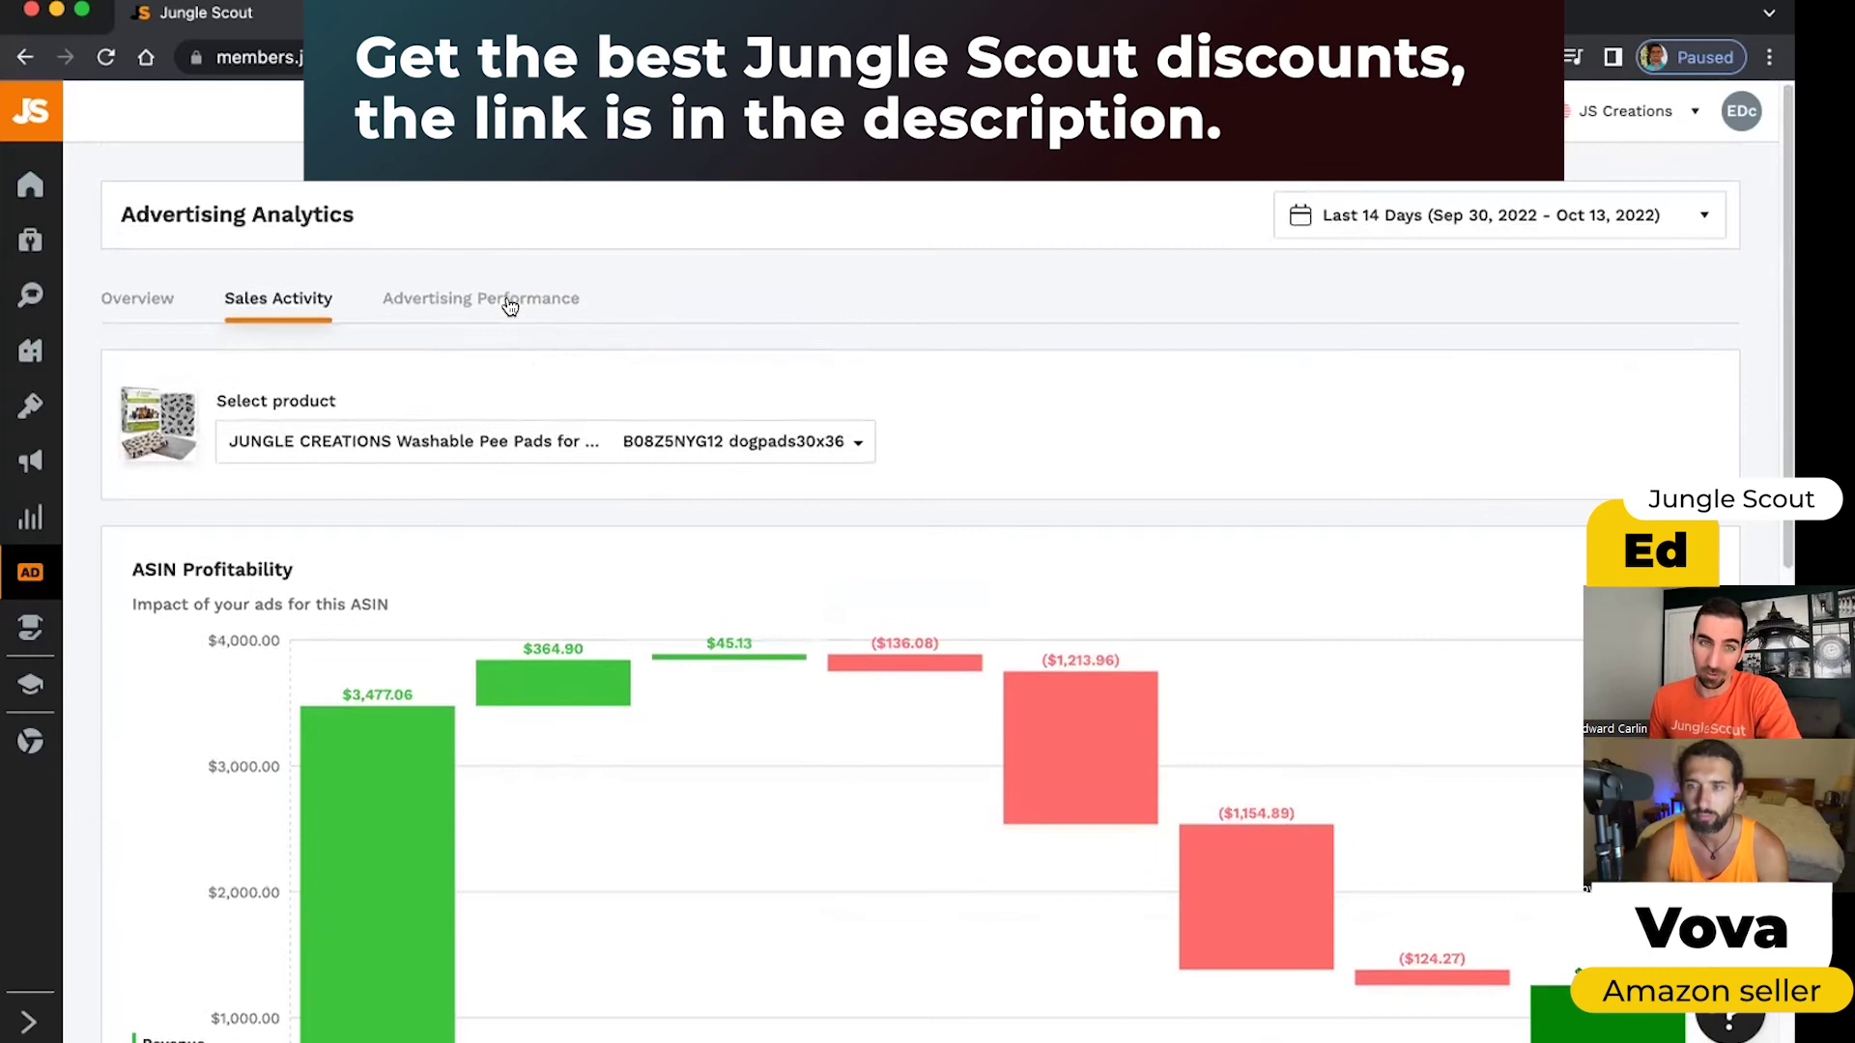
pyautogui.click(509, 298)
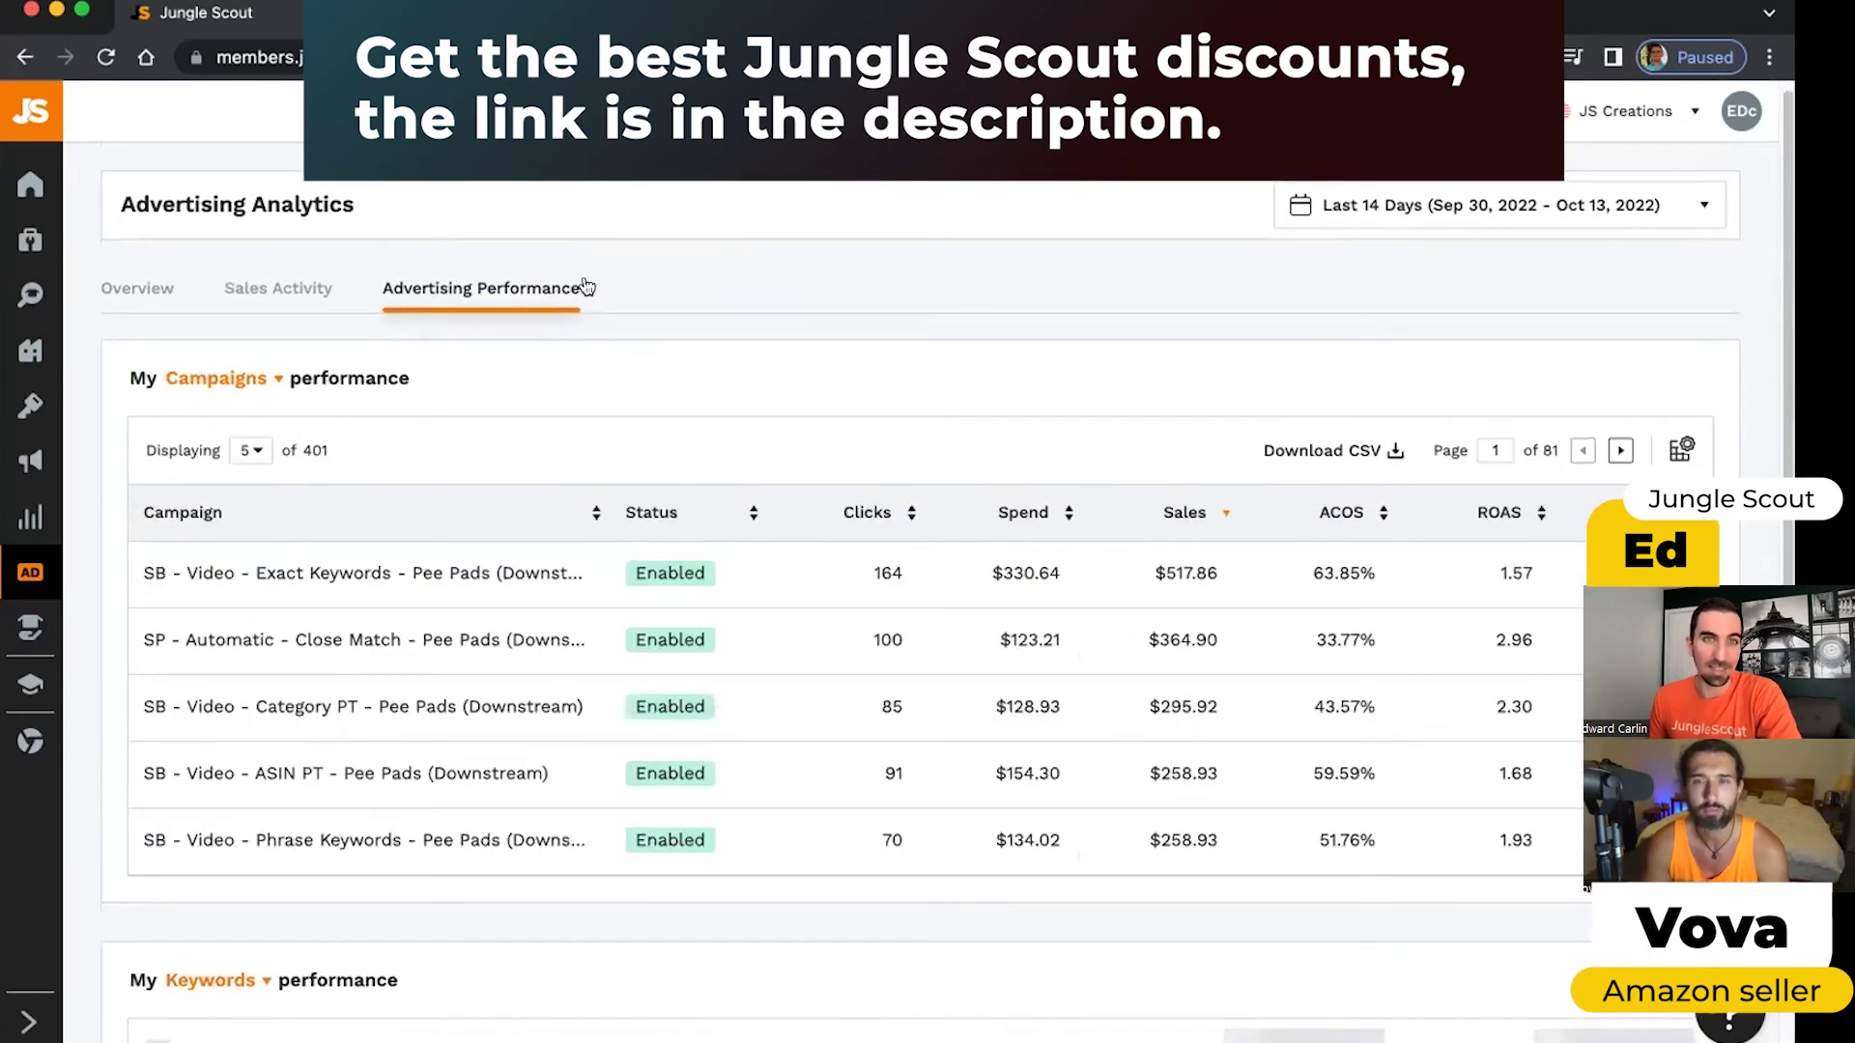
pyautogui.scroll(-1, 417, 269)
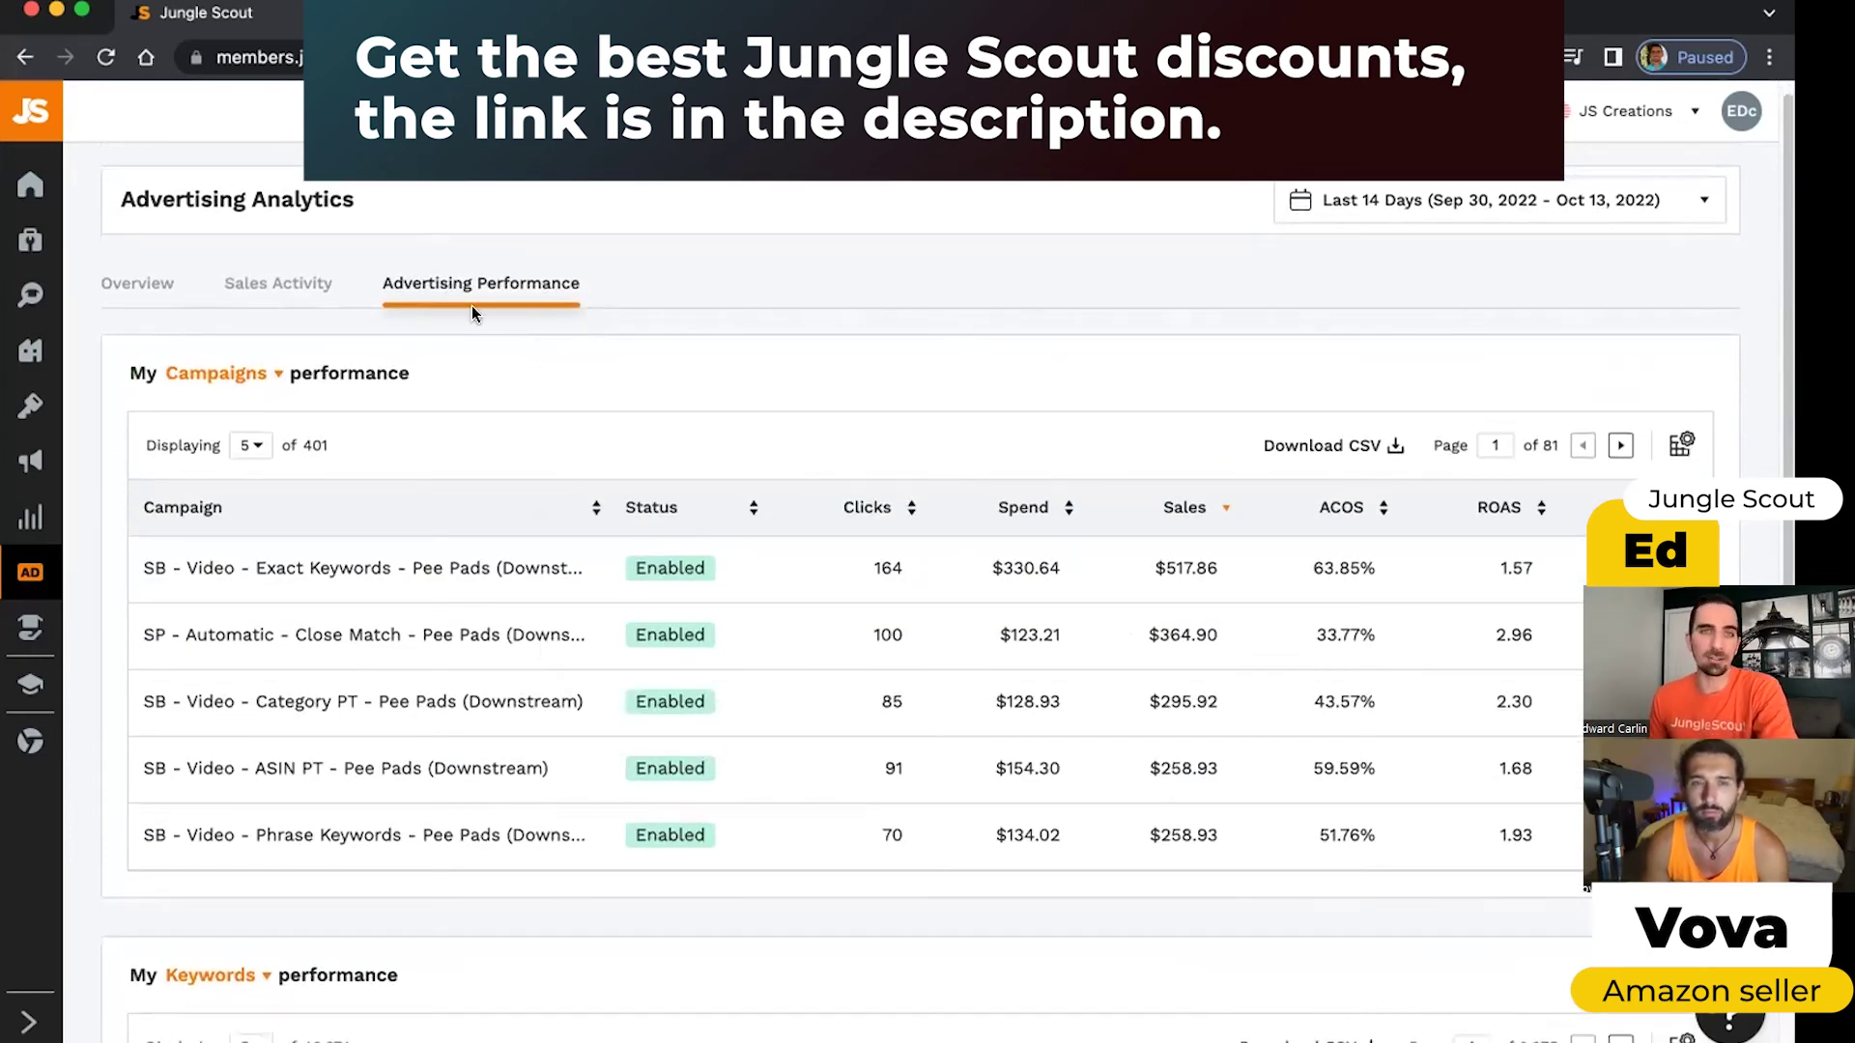
pyautogui.scroll(-1, 473, 305)
pyautogui.scroll(-2, 478, 307)
pyautogui.click(278, 336)
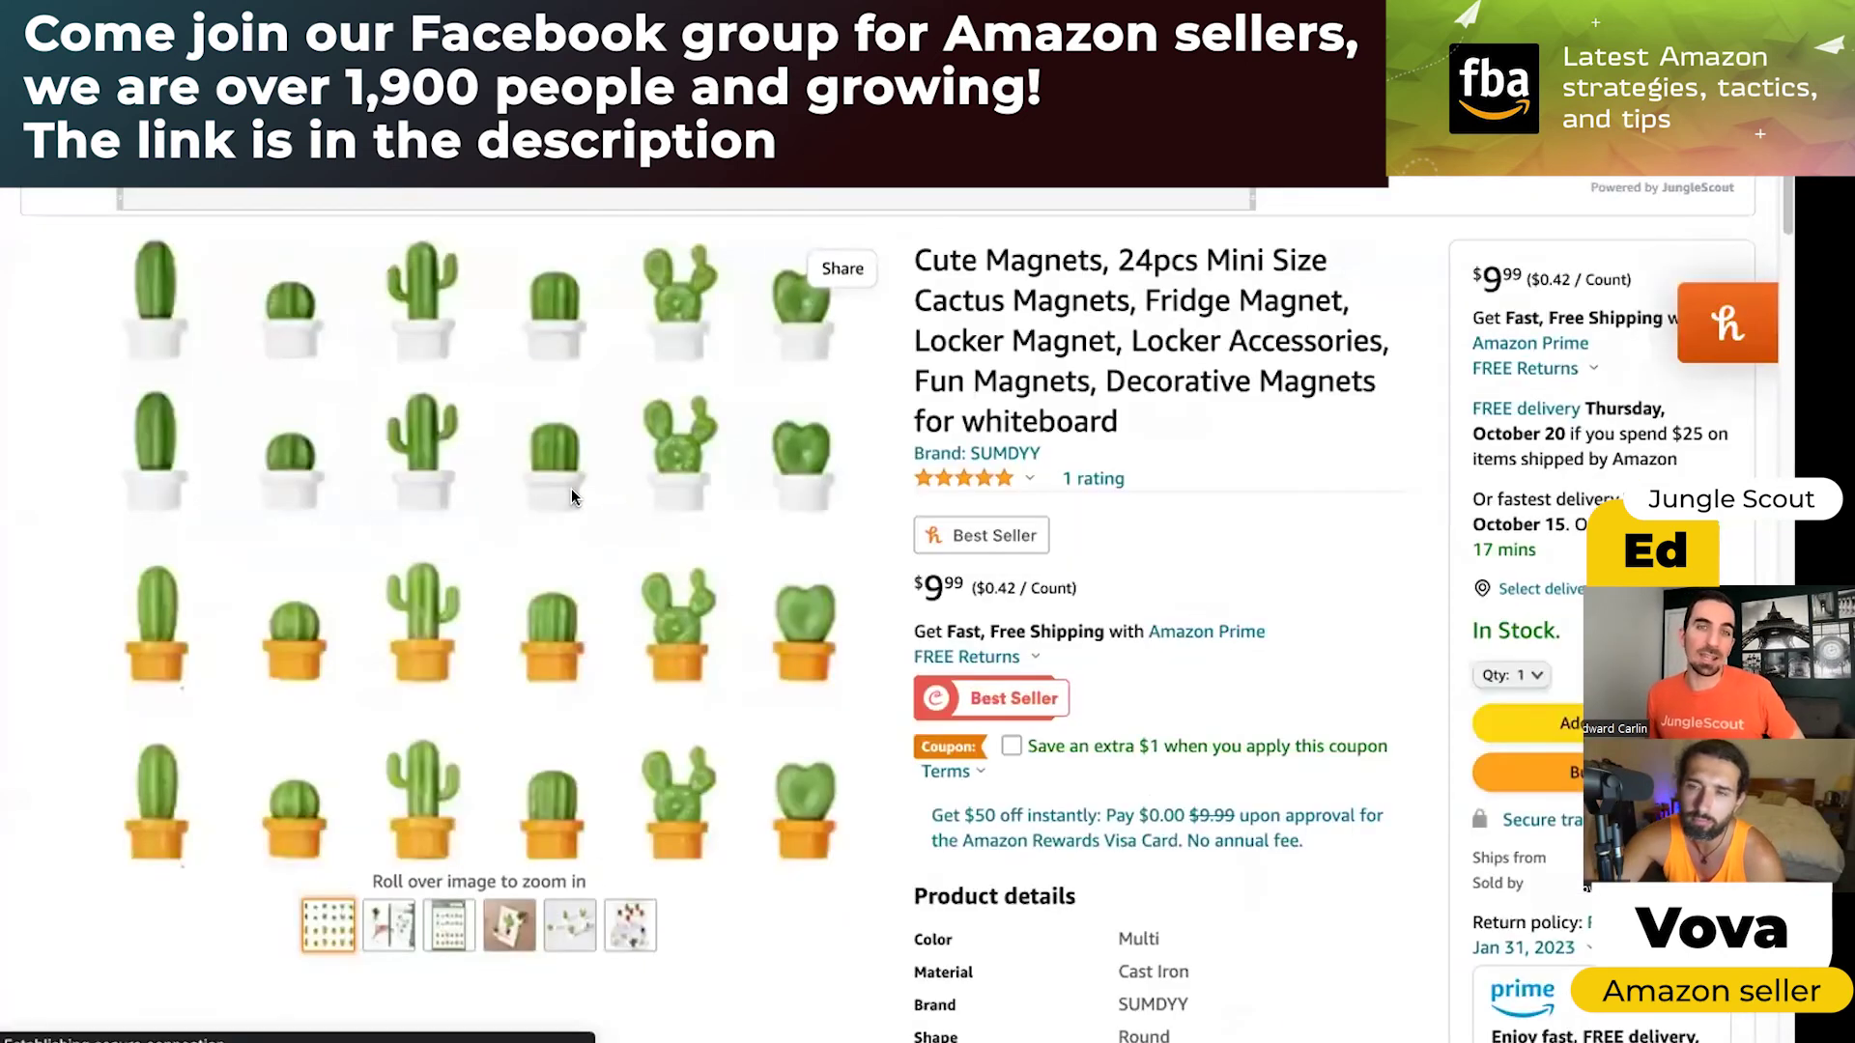
# Scroll the campaign table showing the top campaign at 164 clicks and $517.86 sales
pyautogui.scroll(-4, 502, 502)
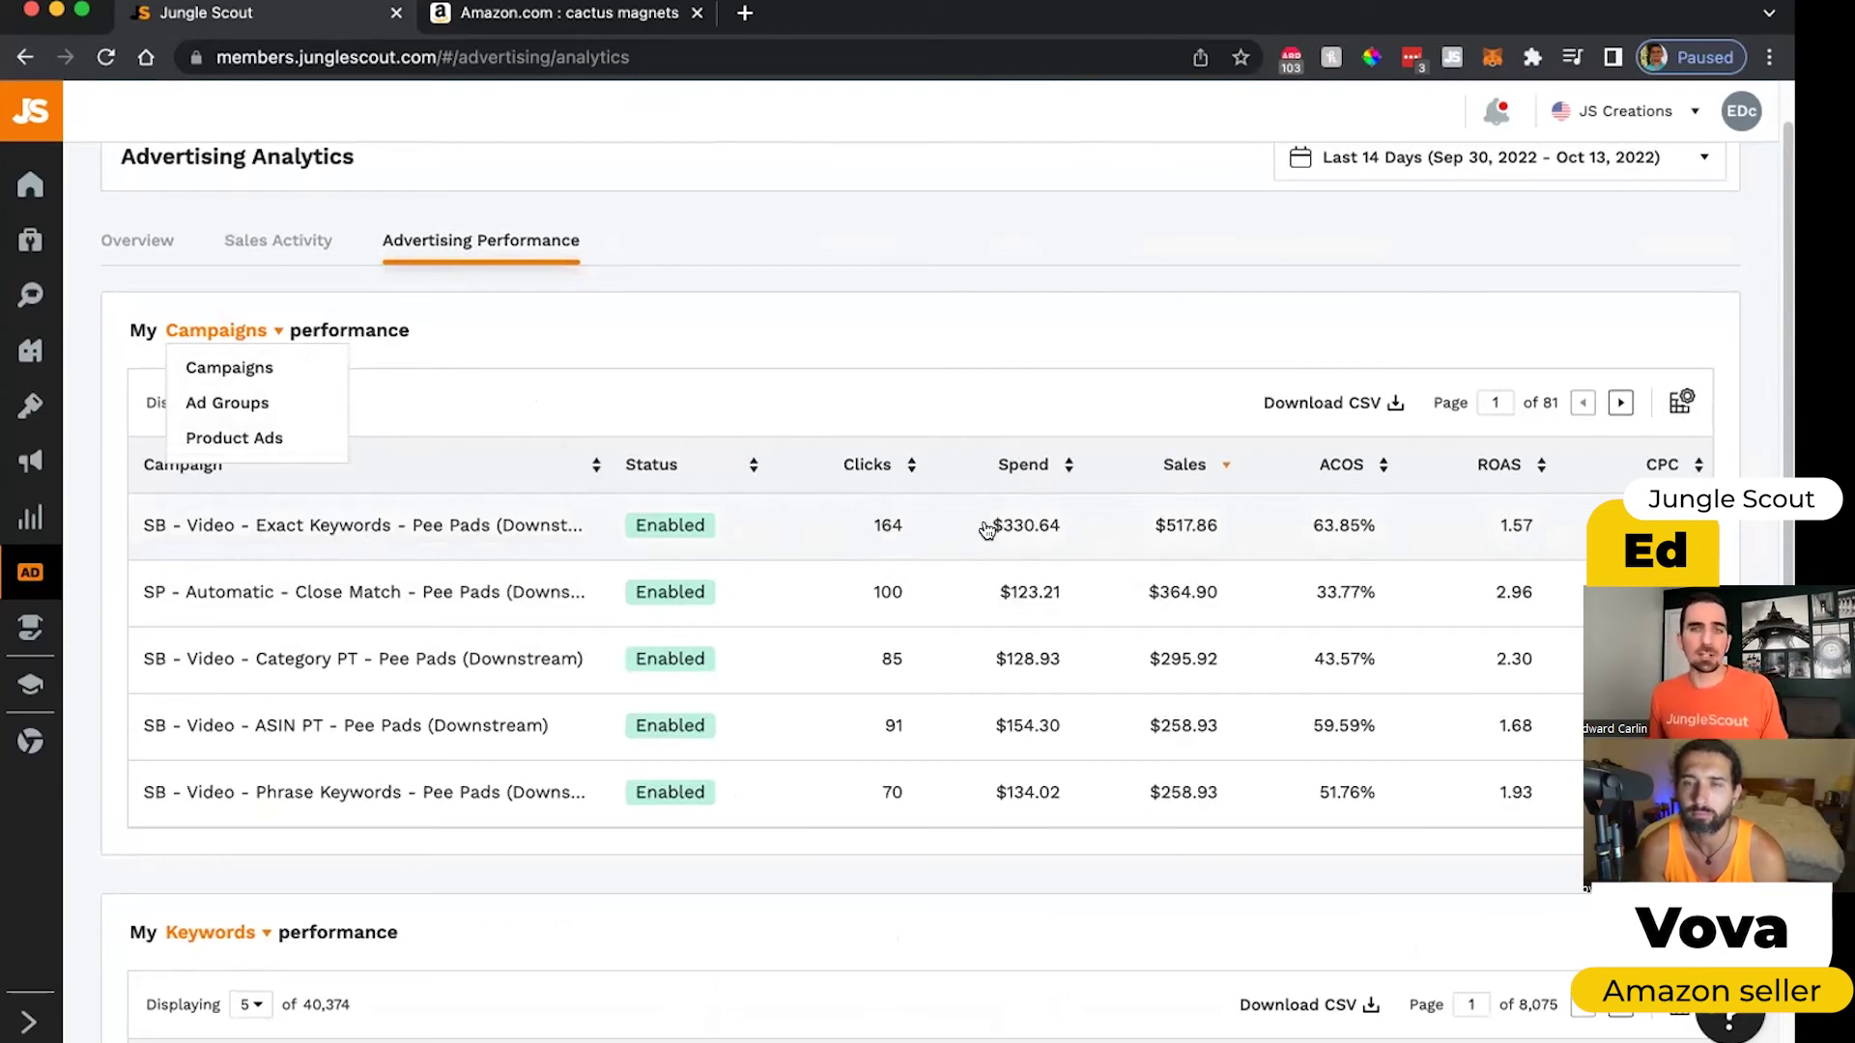
pyautogui.moveTo(984, 530); pyautogui.dragTo(1273, 531)
pyautogui.click(1090, 392)
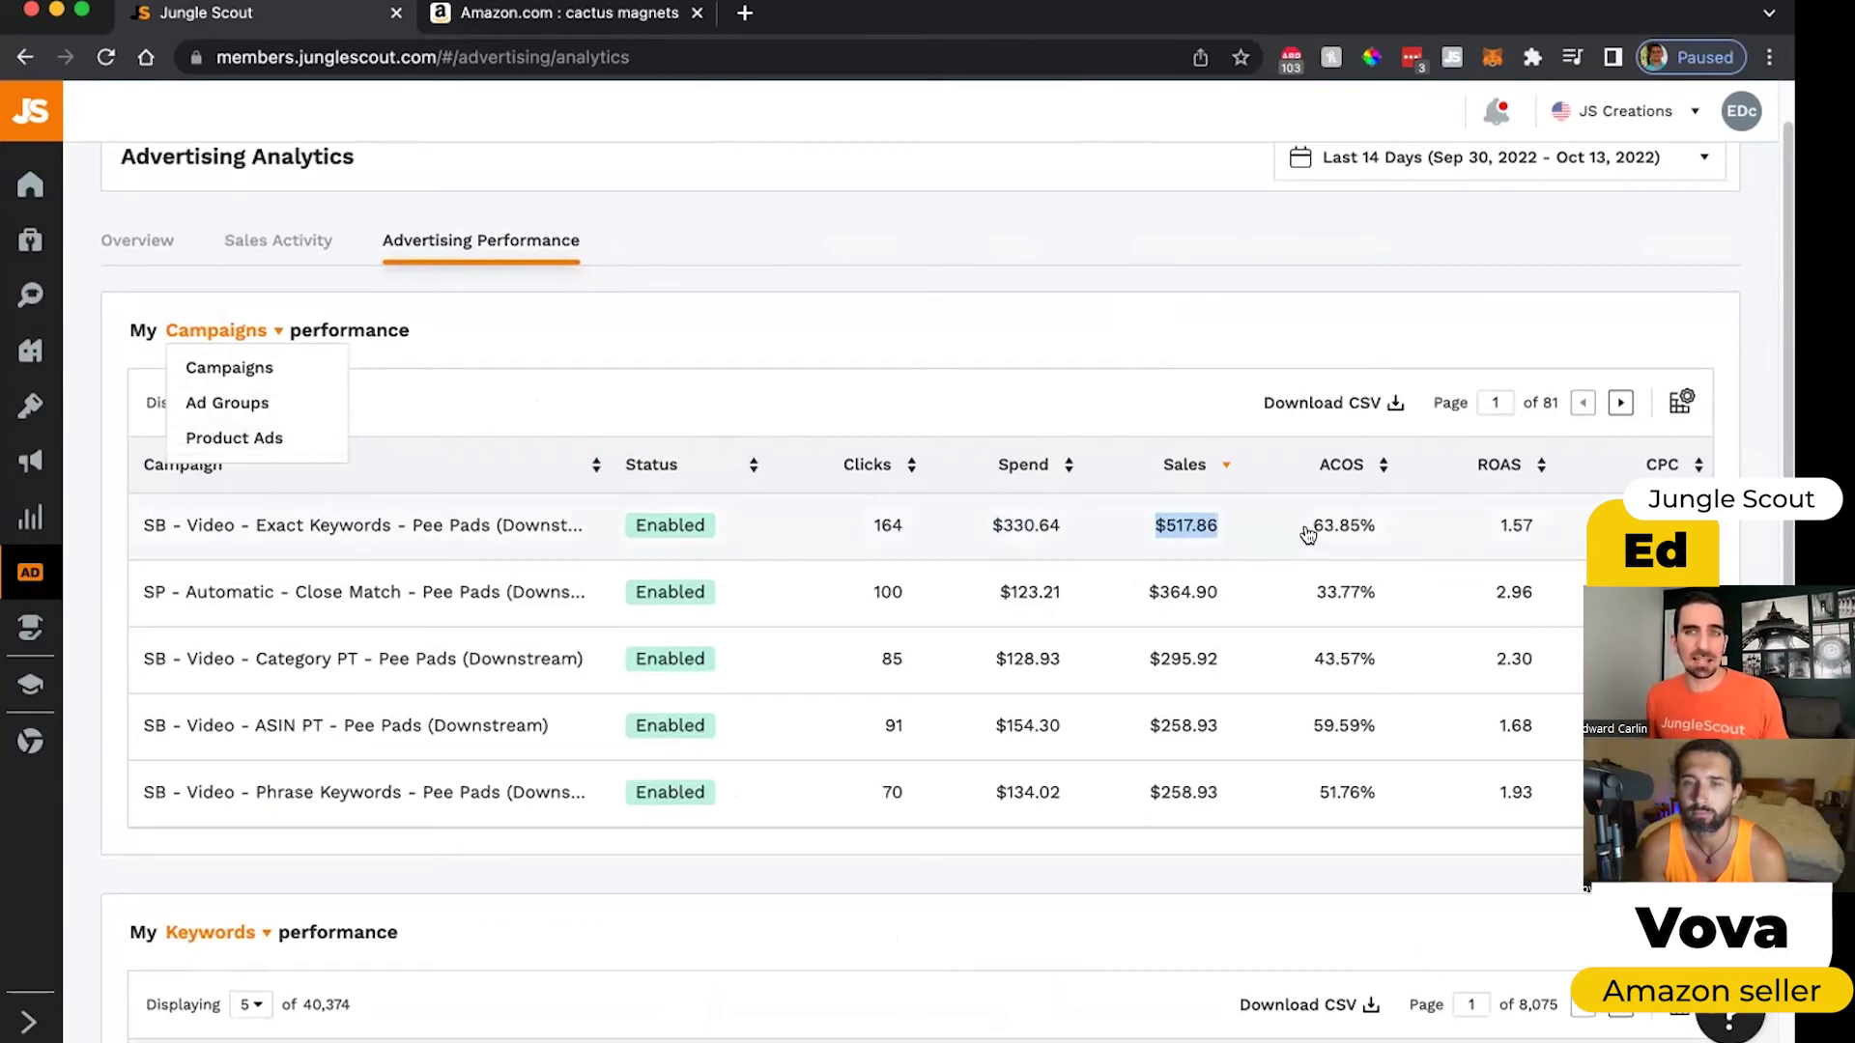
pyautogui.hscroll(1, 1317, 529)
pyautogui.moveTo(1303, 527); pyautogui.dragTo(1349, 529)
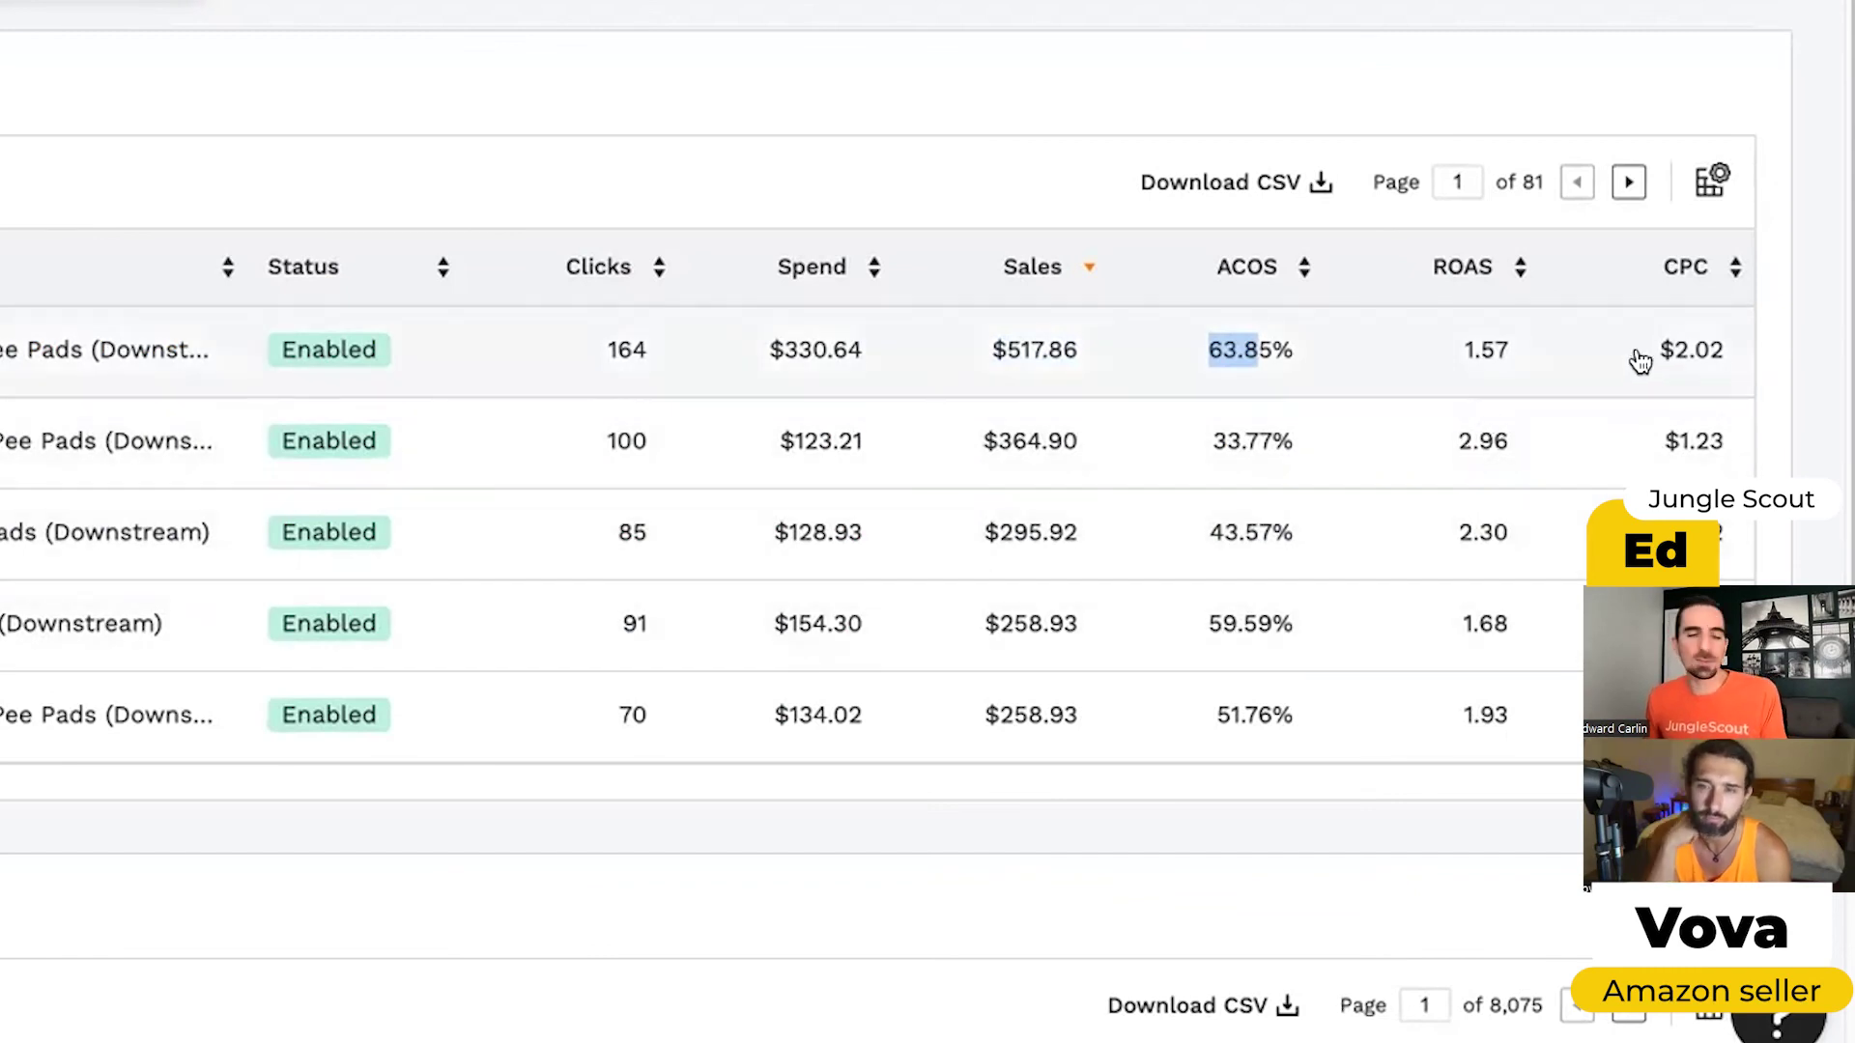
# Switch the performance table to Ad Groups, then to Product Ads by ASIN and SKU
pyautogui.click(645, 276)
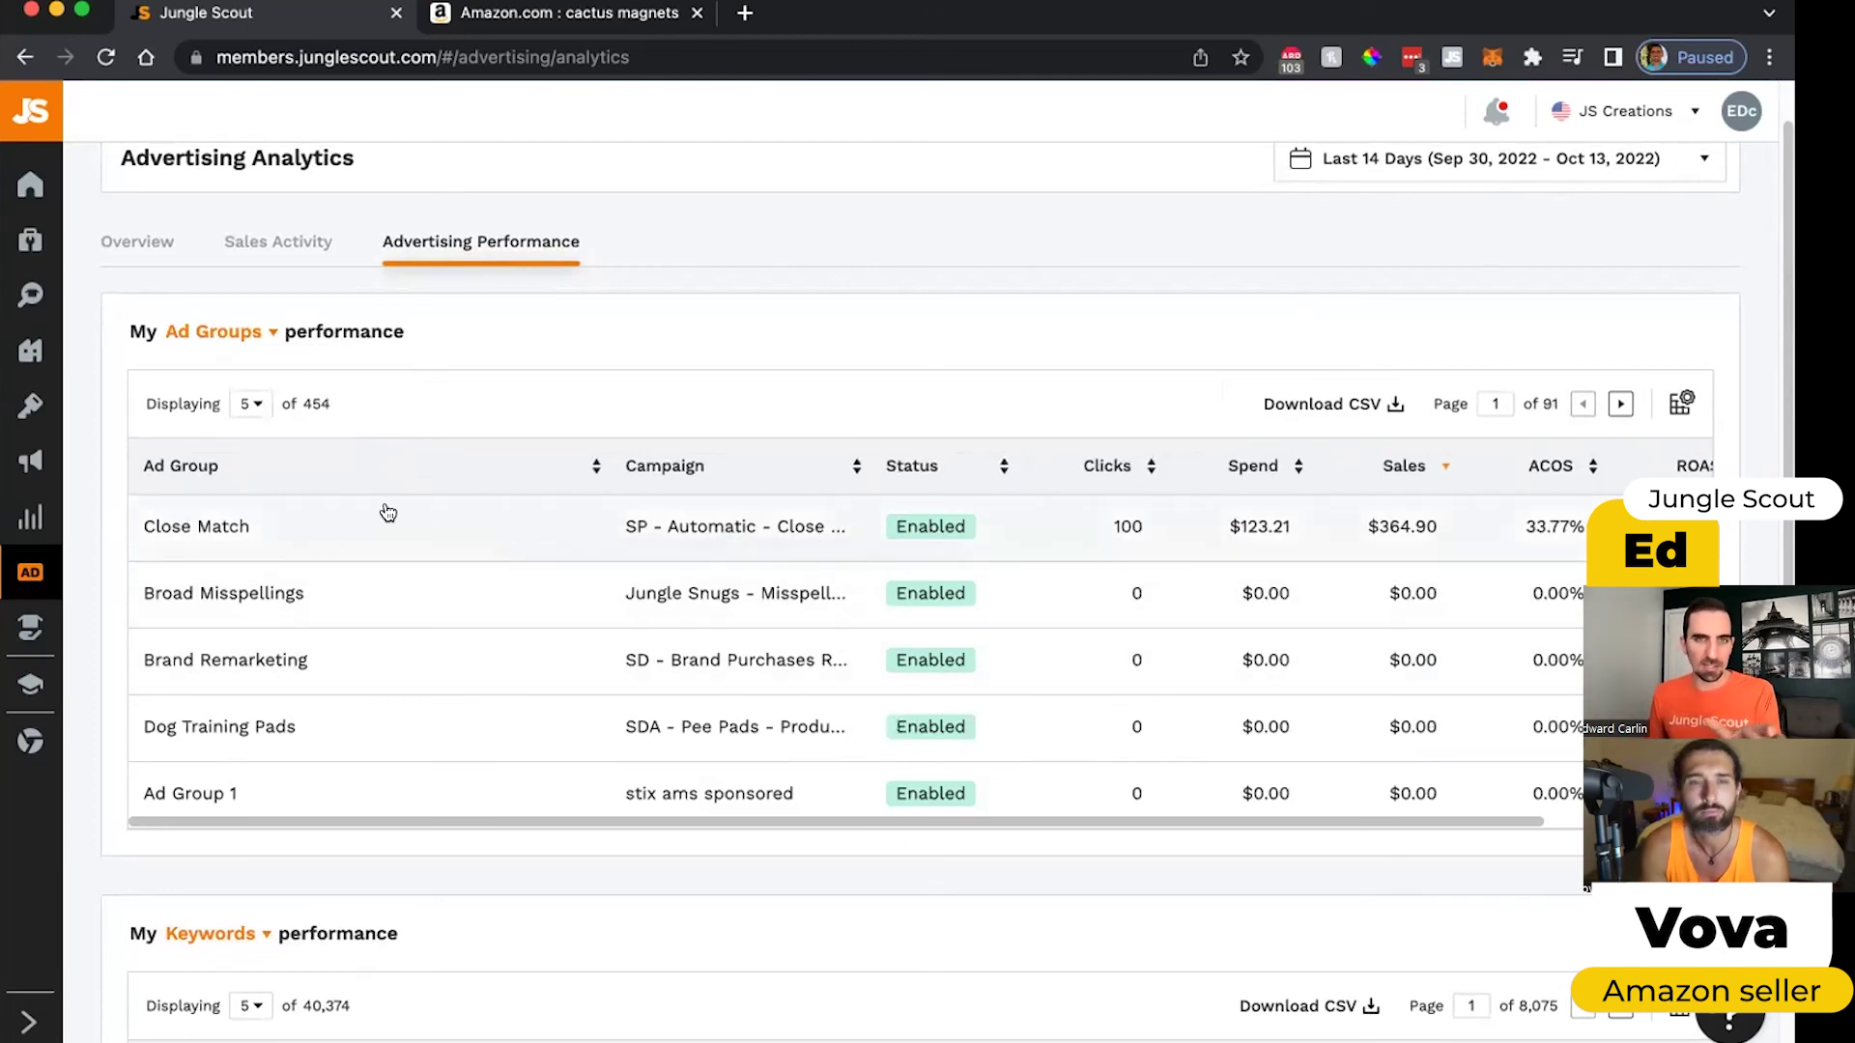
pyautogui.click(227, 338)
pyautogui.click(235, 439)
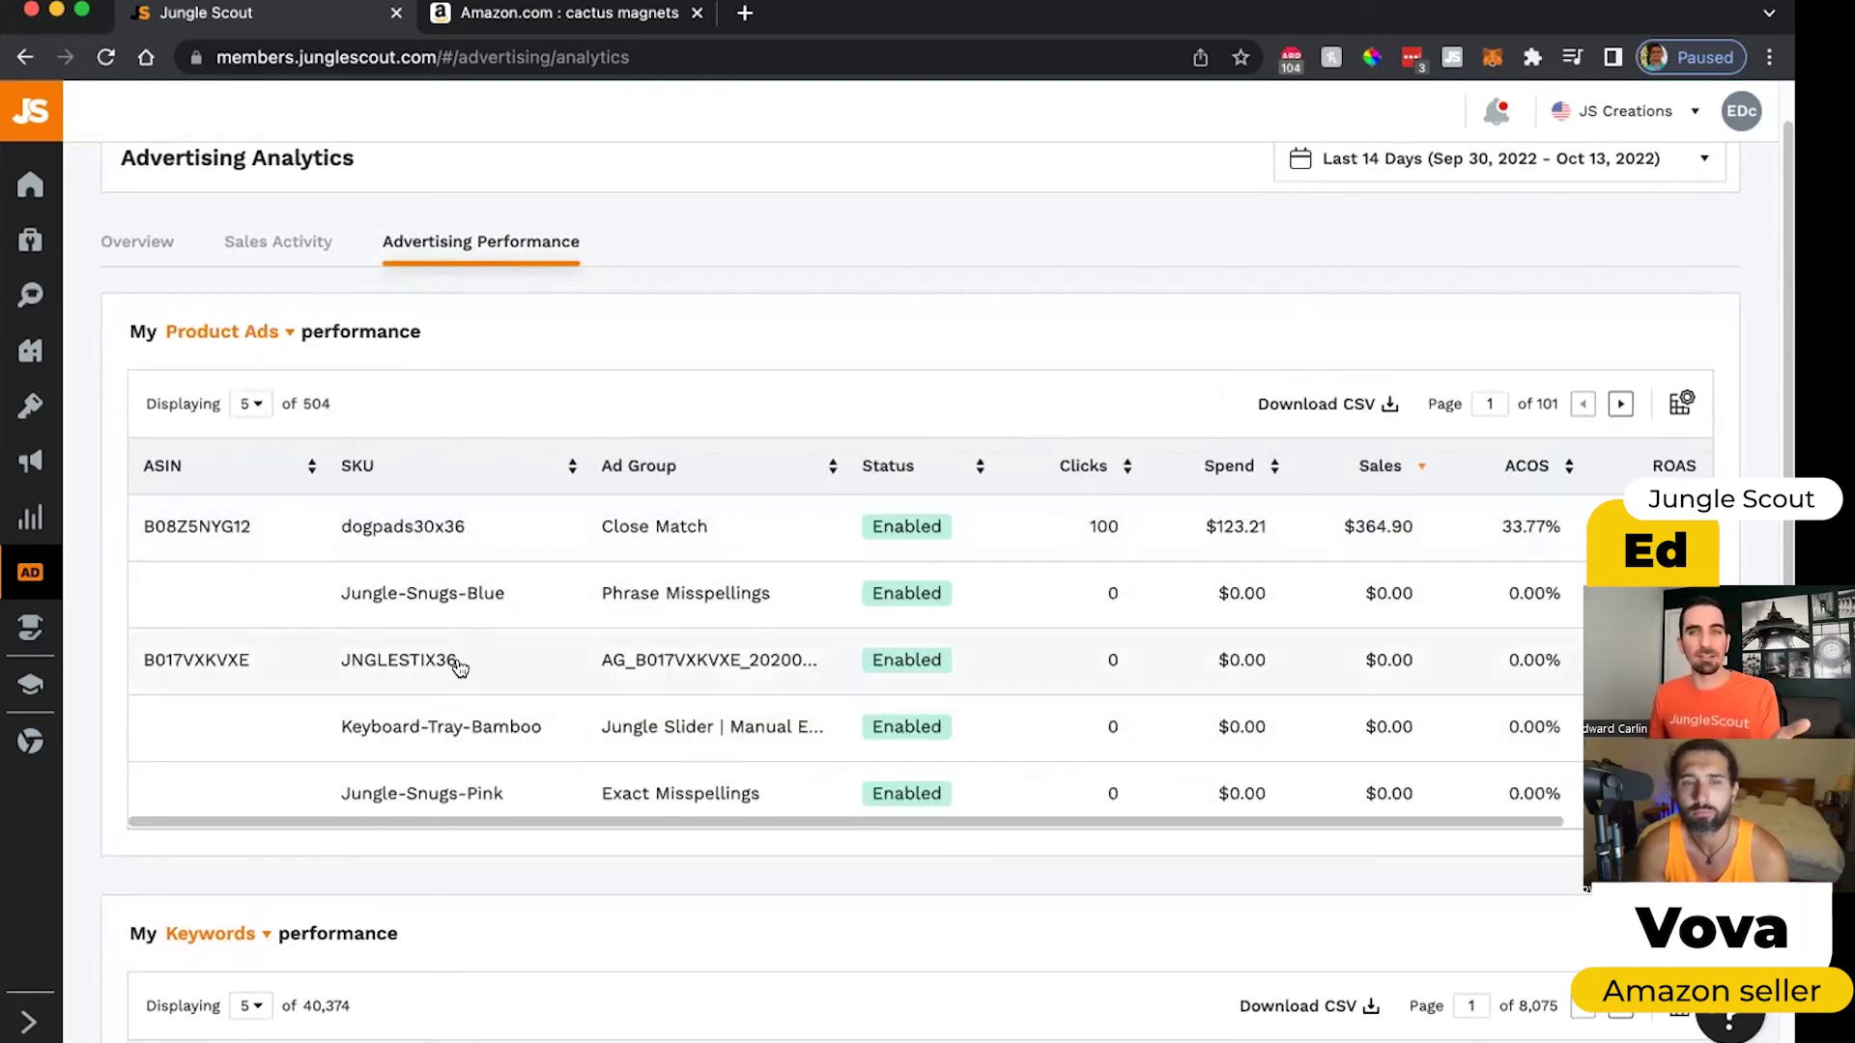
pyautogui.hscroll(3, 1526, 544)
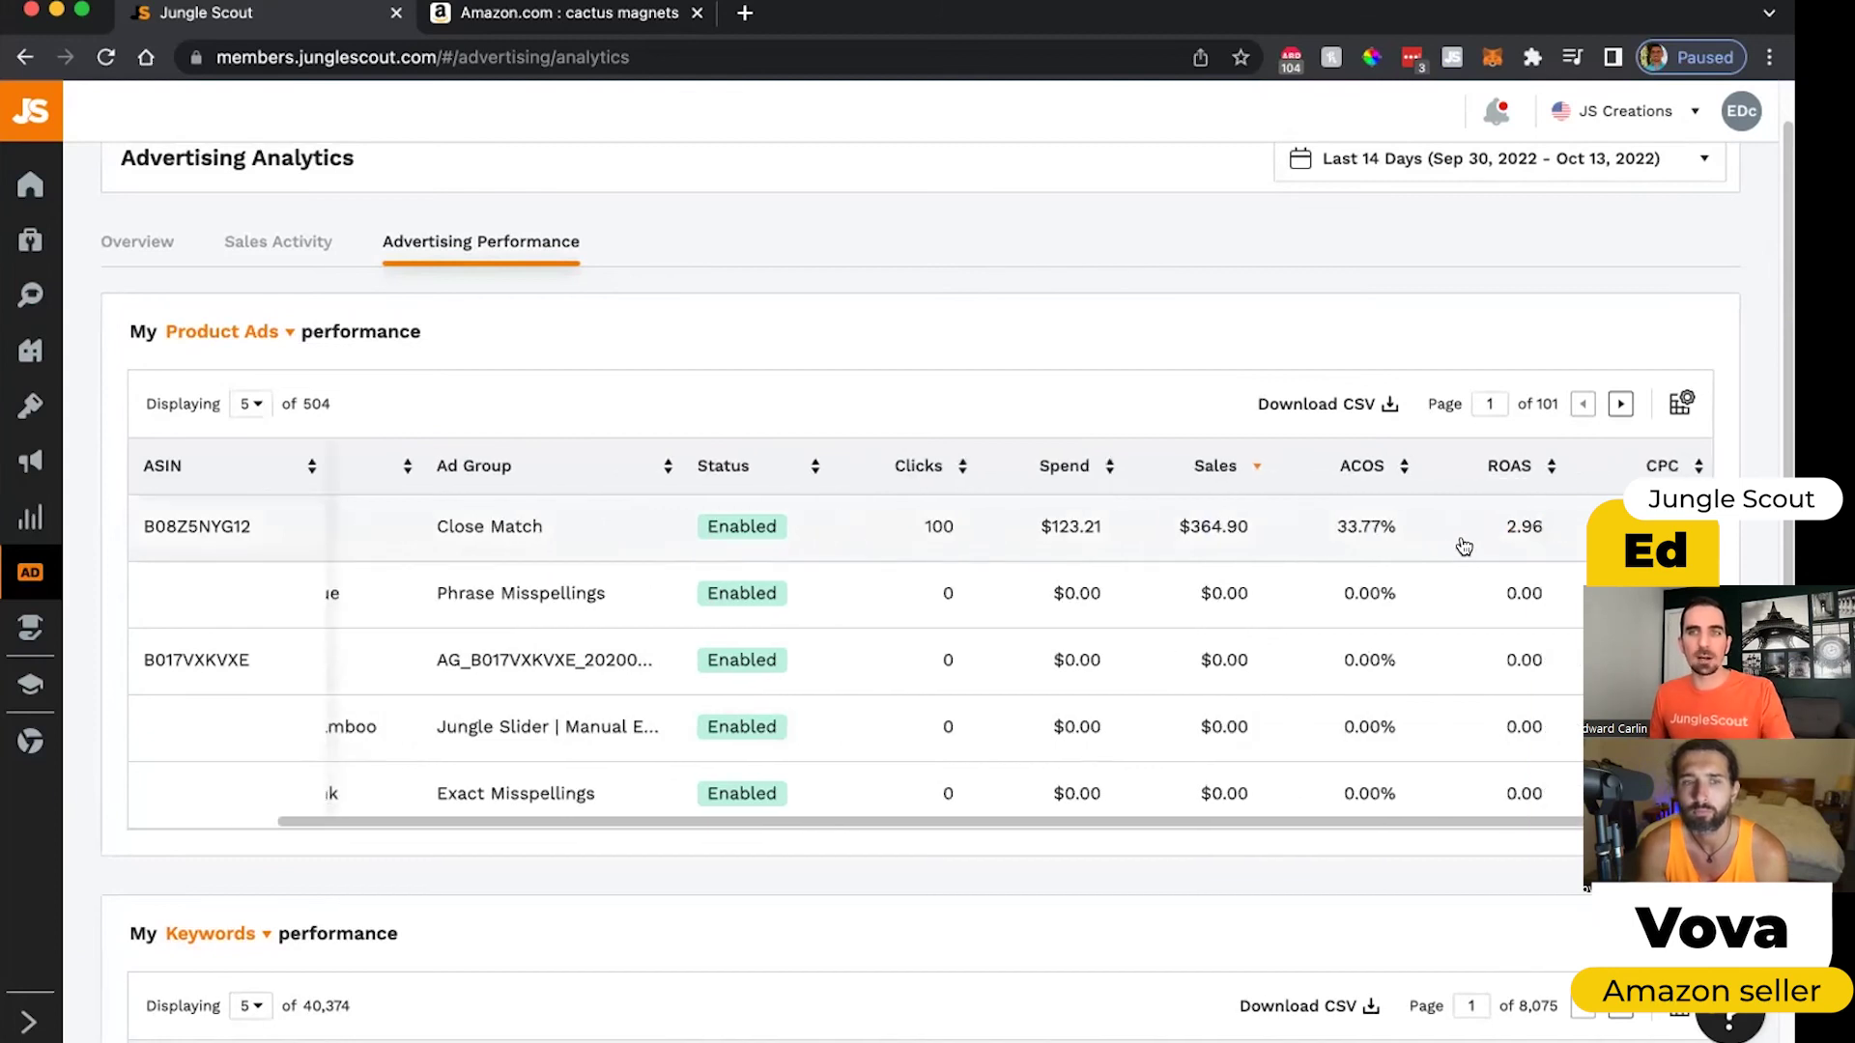
pyautogui.hscroll(-3, 1449, 547)
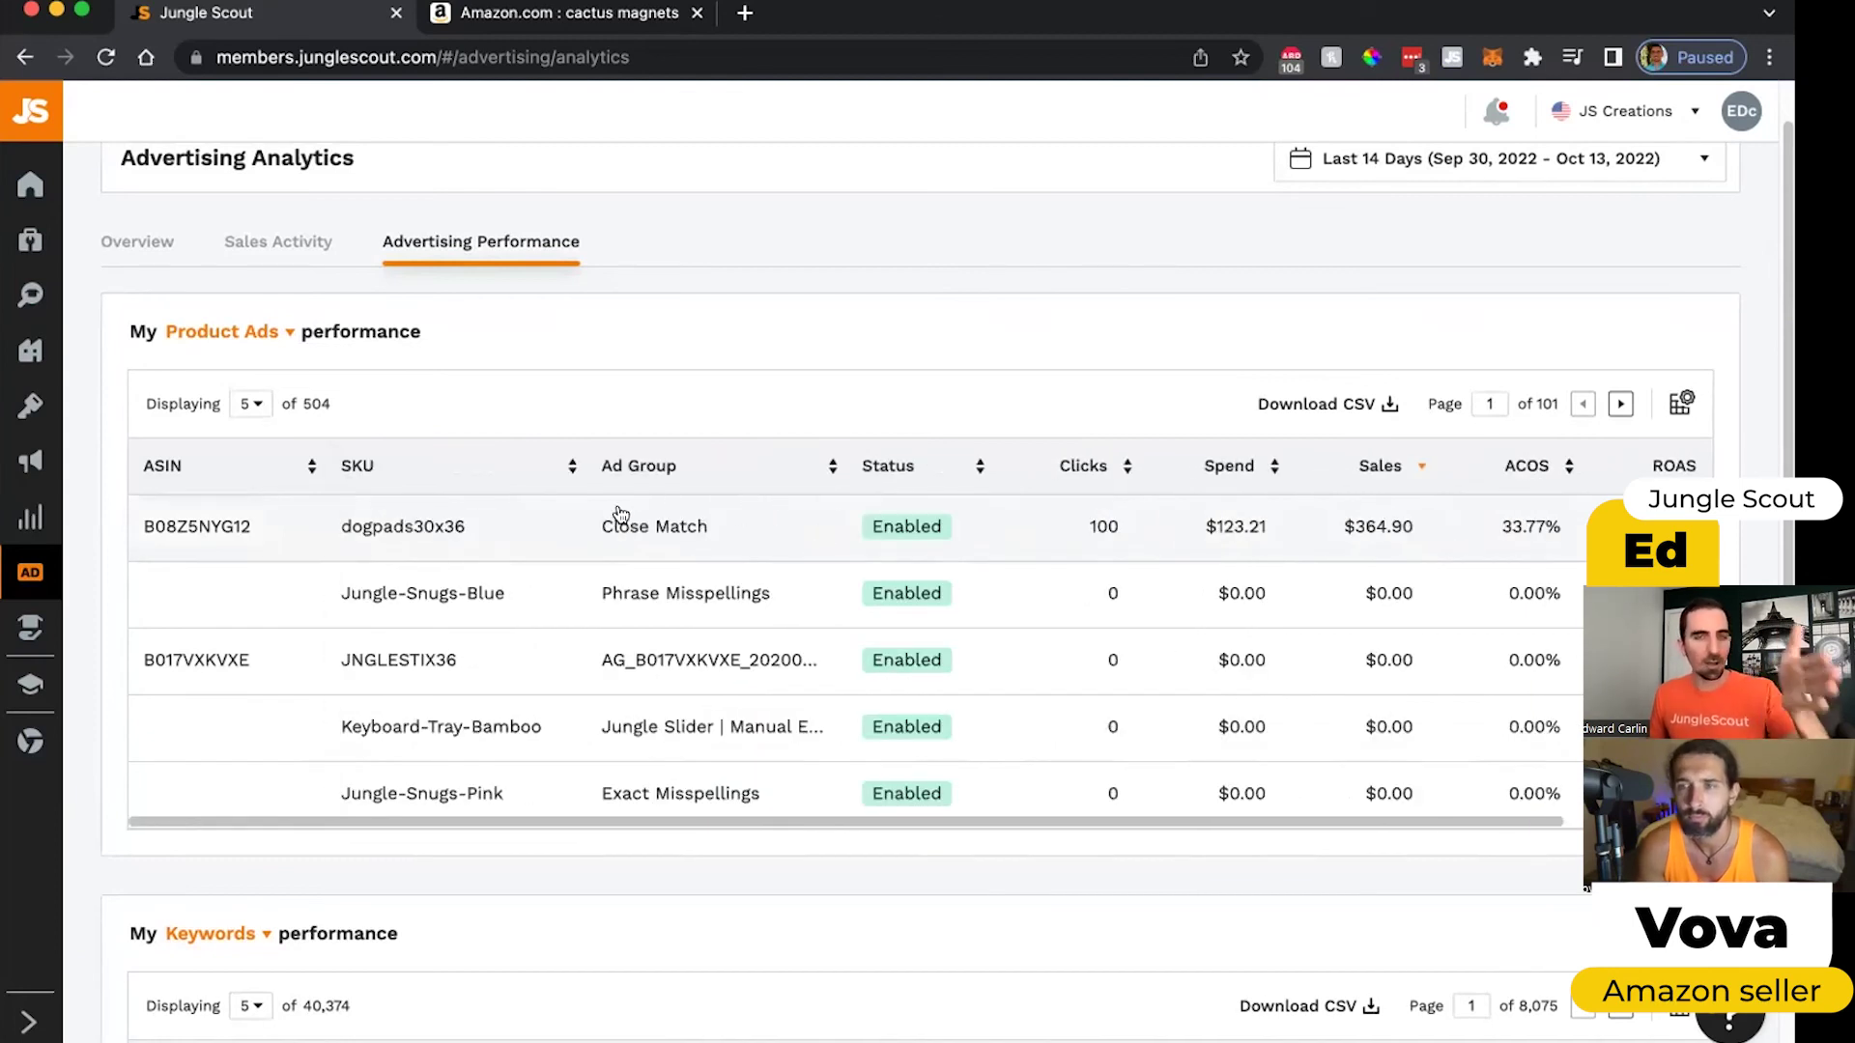
pyautogui.scroll(-3, 463, 702)
pyautogui.scroll(-3, 462, 702)
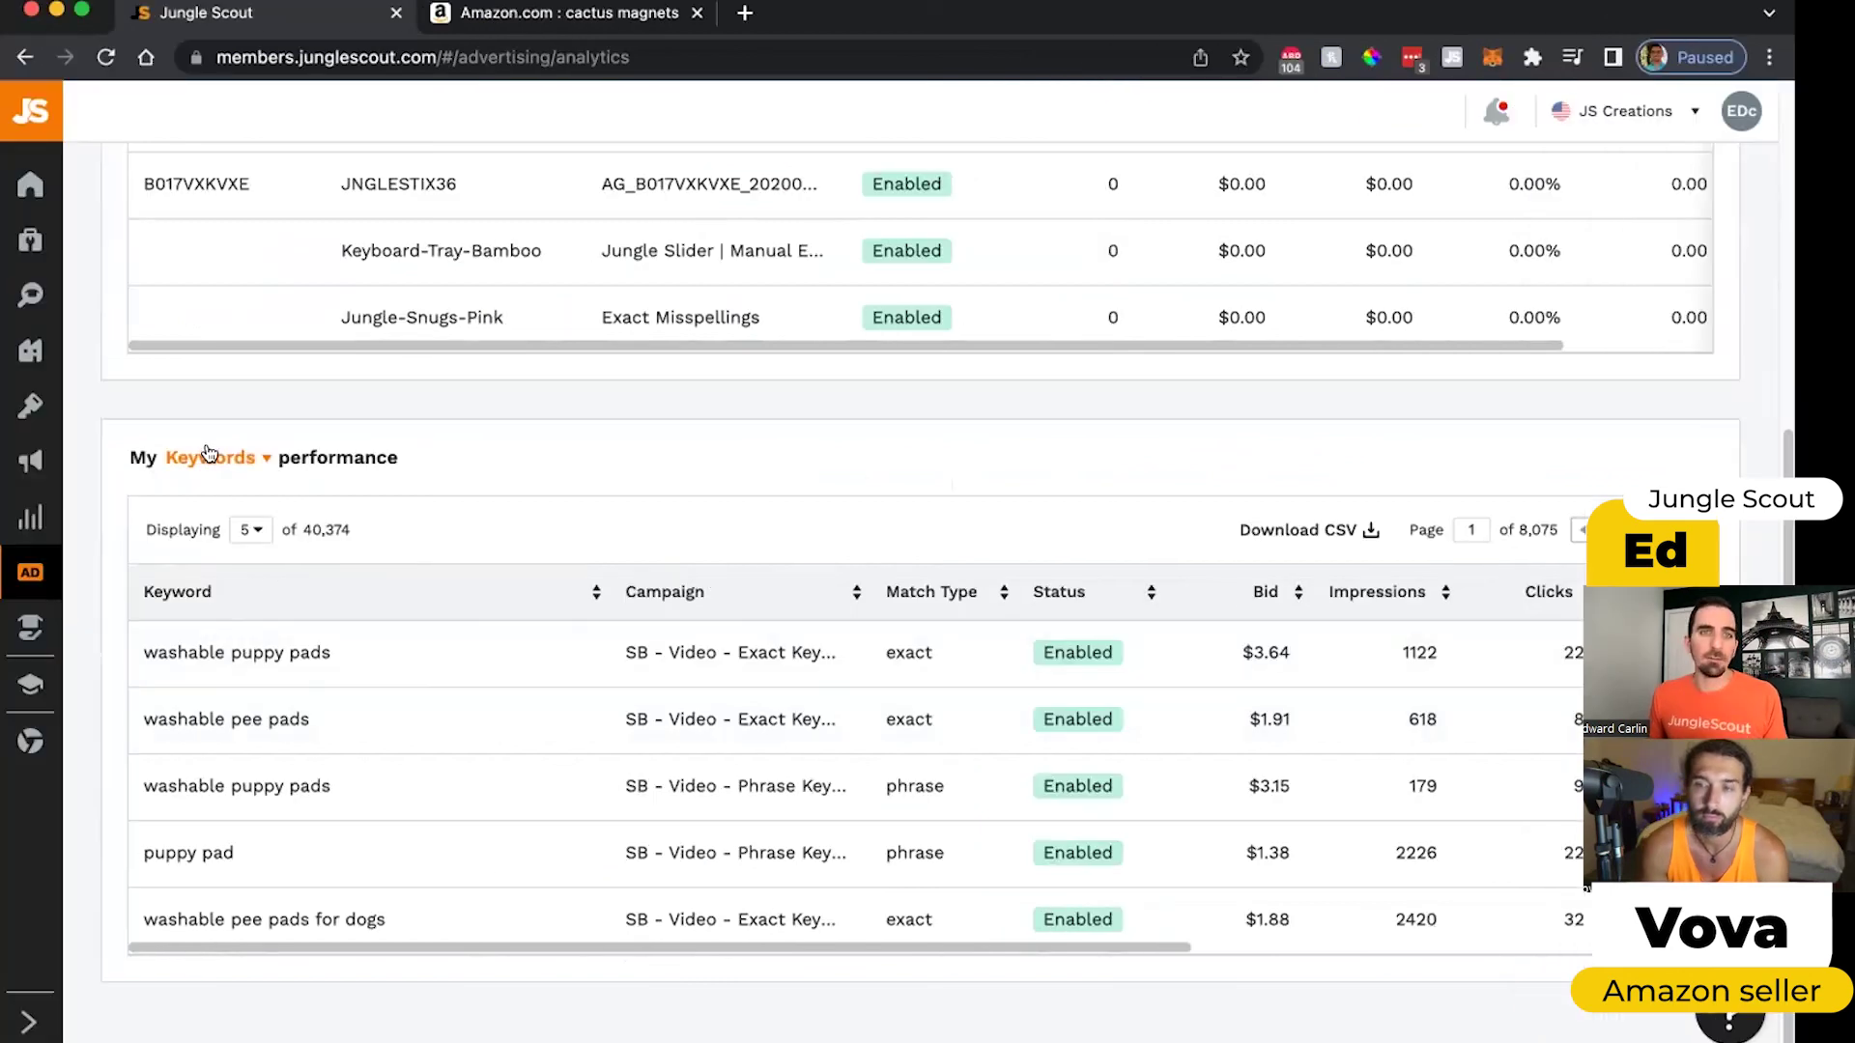
pyautogui.click(208, 456)
pyautogui.click(219, 534)
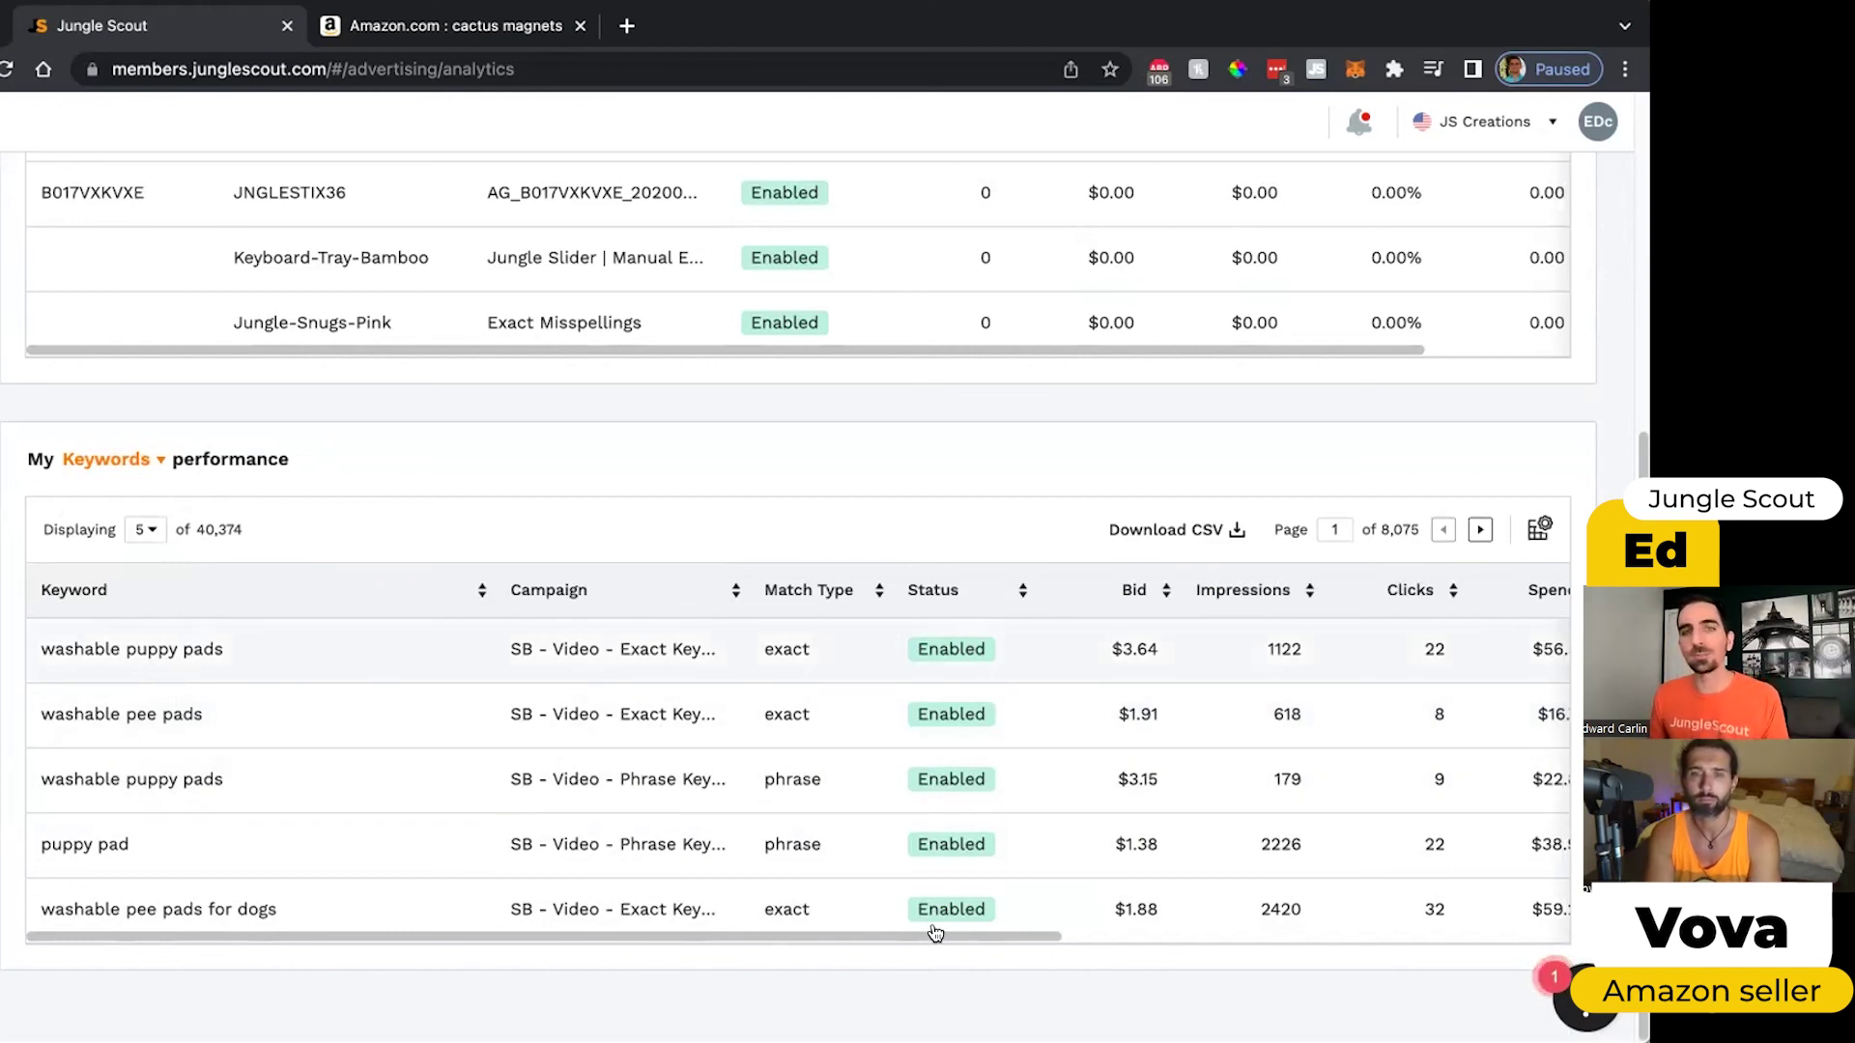
pyautogui.hscroll(3, 935, 932)
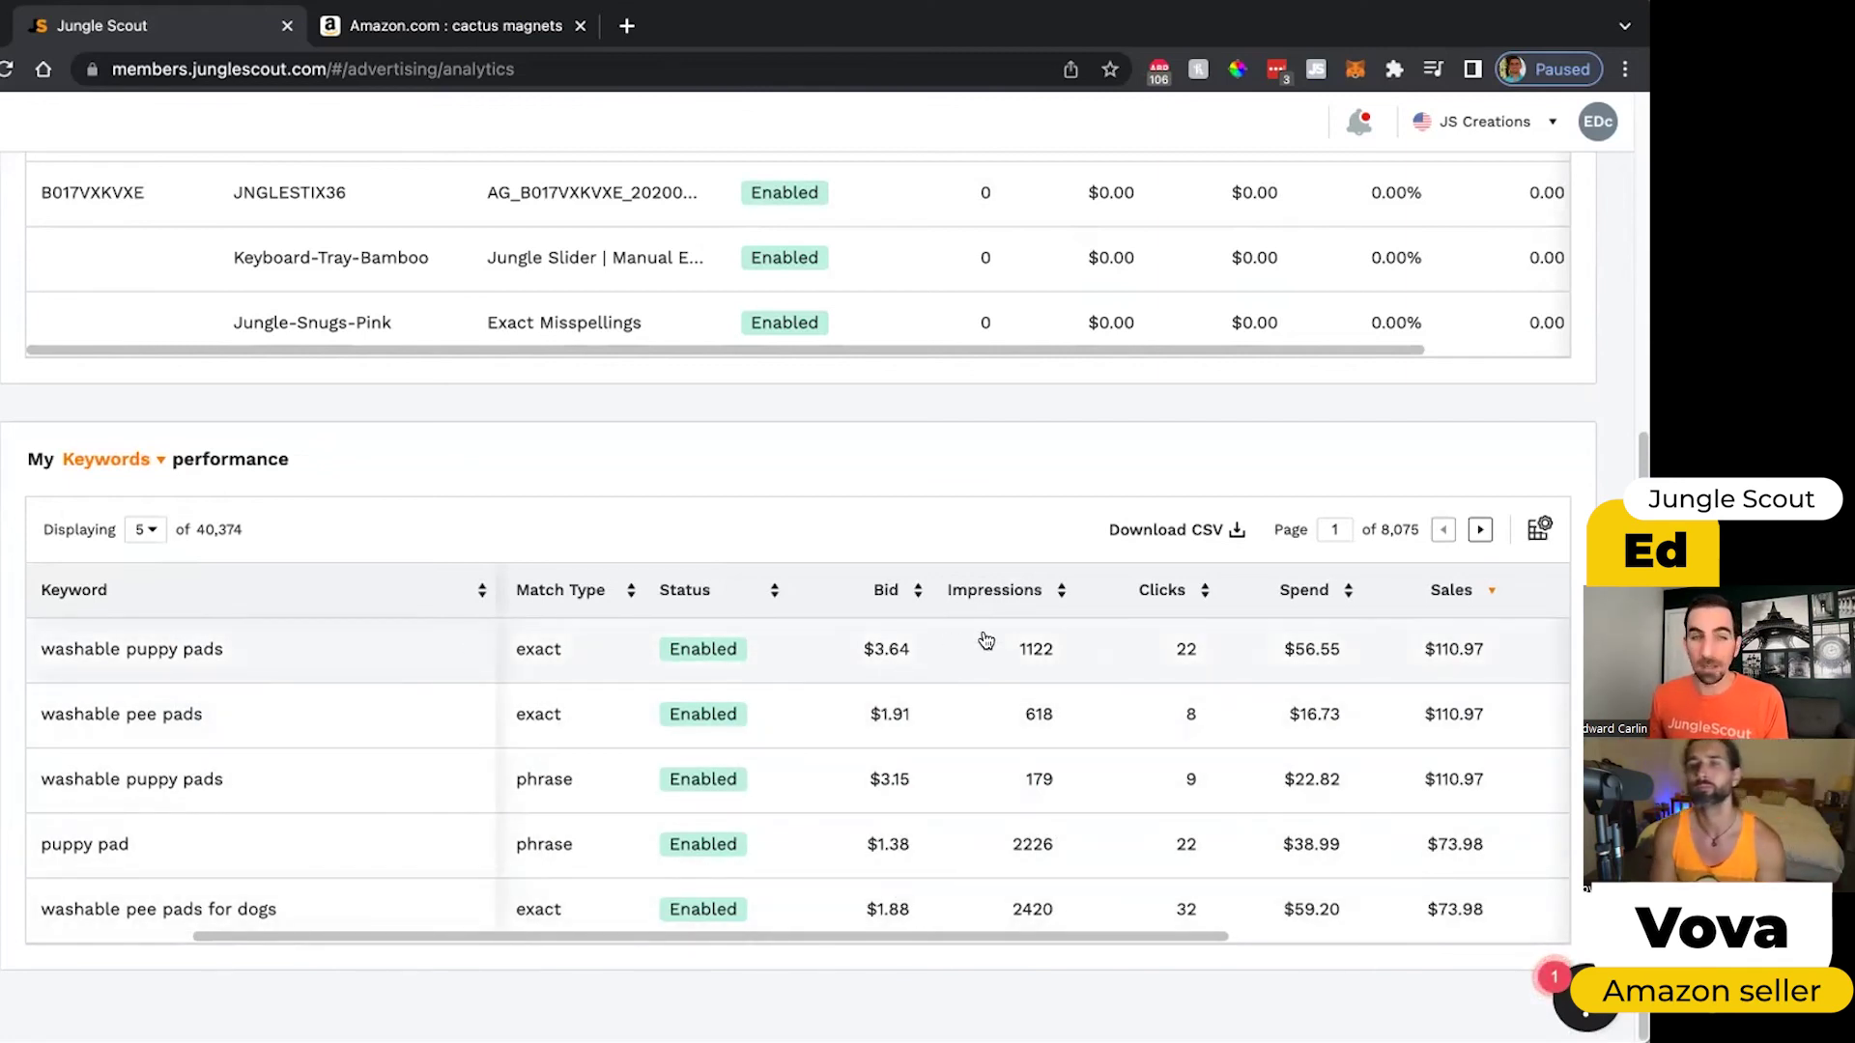
pyautogui.moveTo(968, 933); pyautogui.dragTo(971, 937)
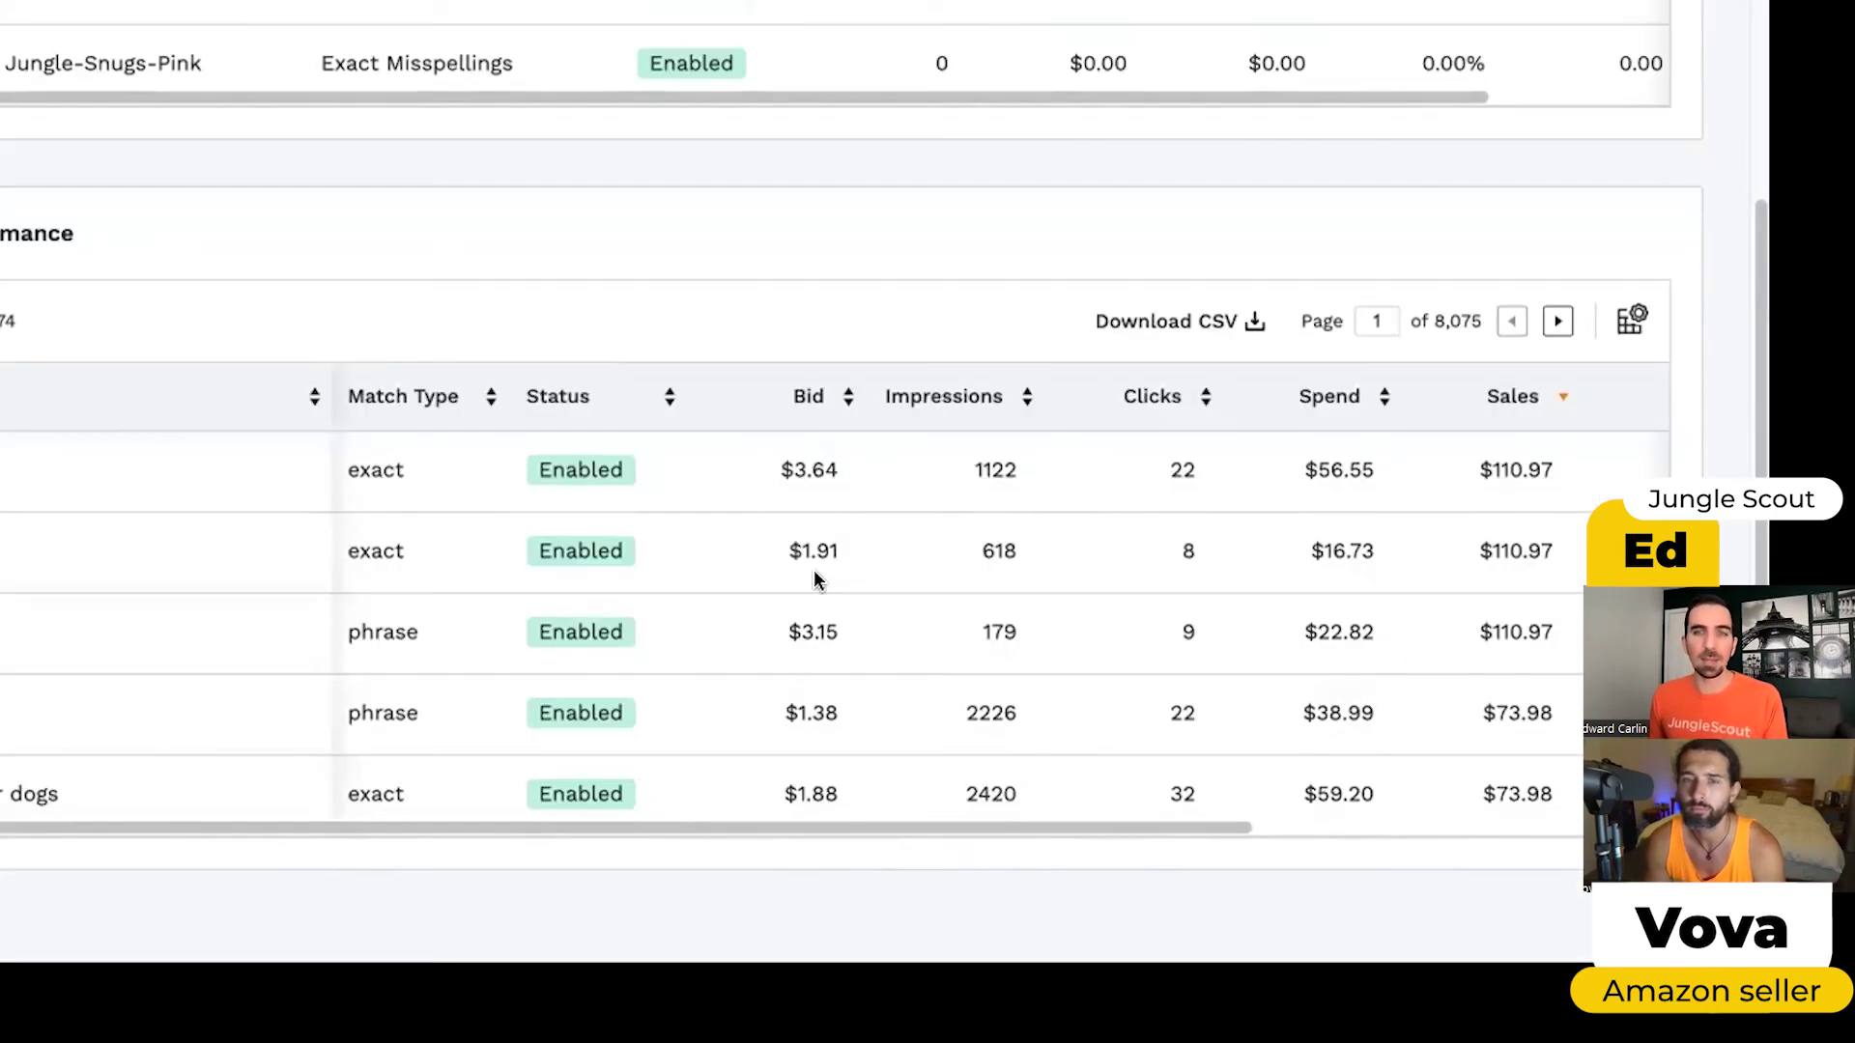
pyautogui.hscroll(3, 876, 651)
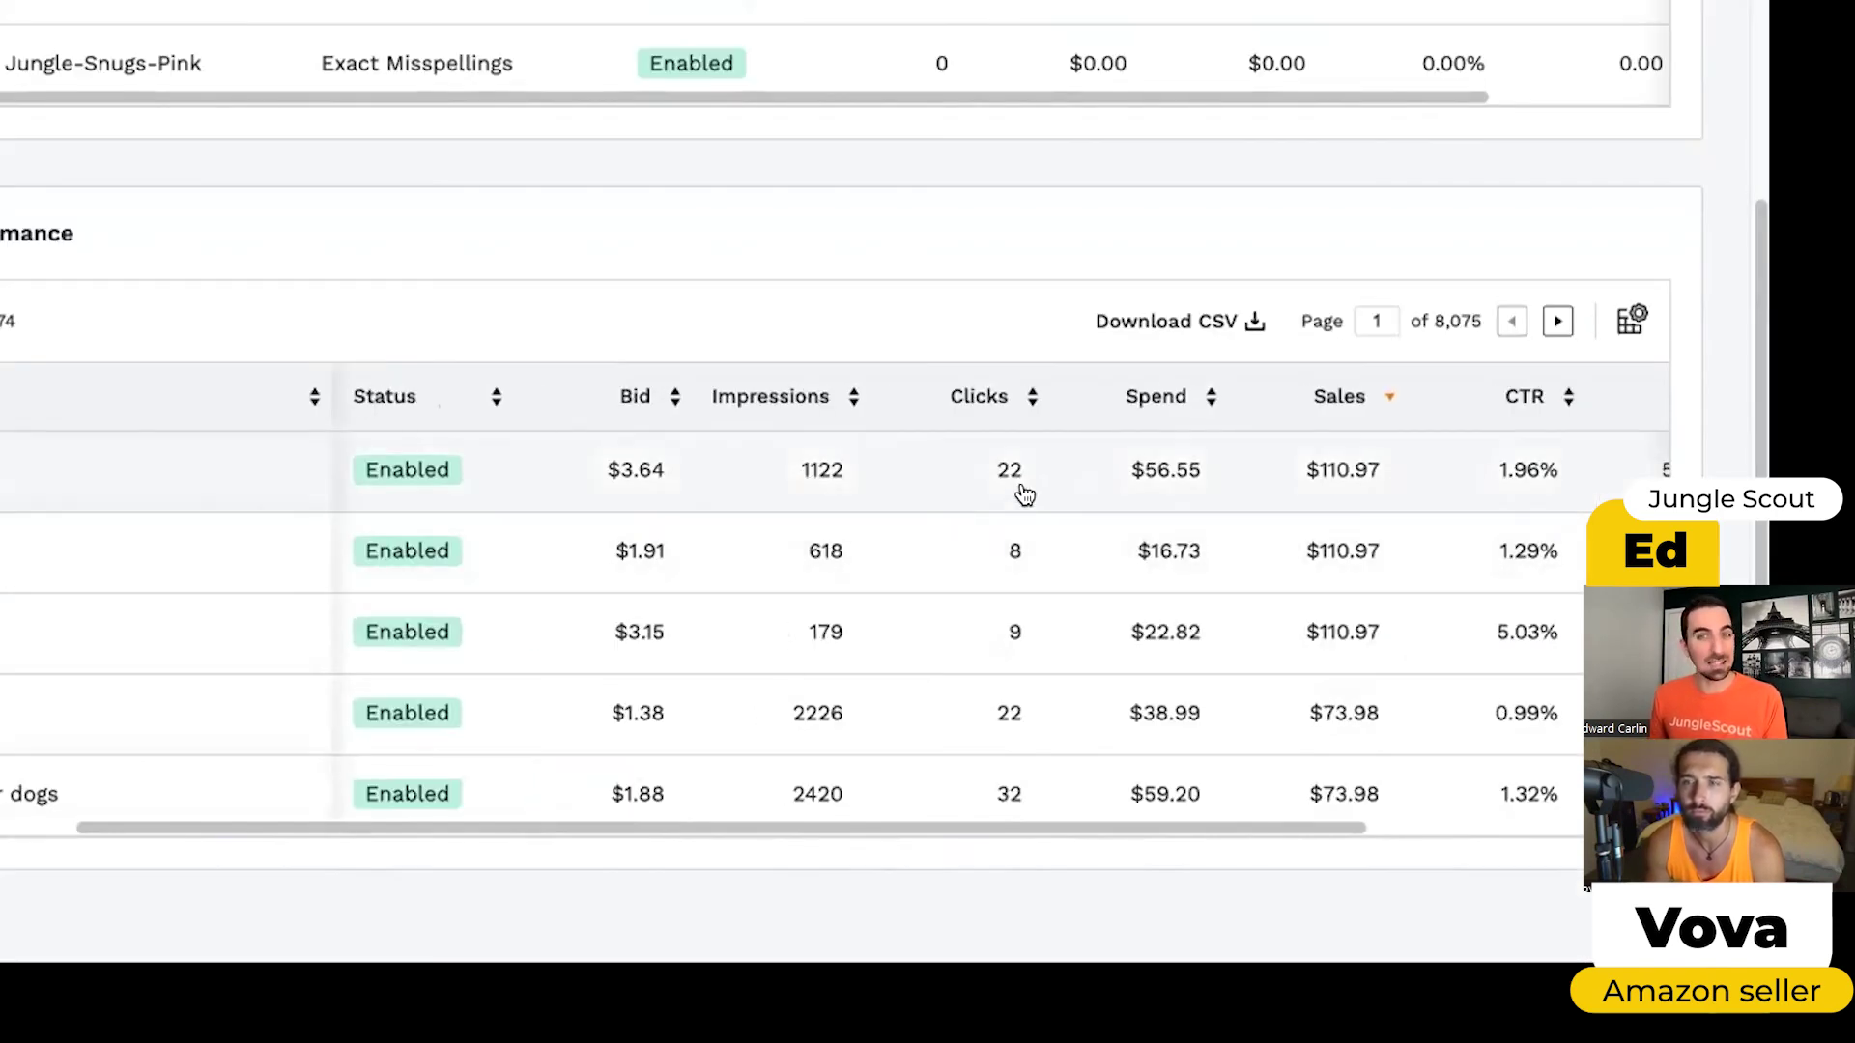
pyautogui.moveTo(1039, 824); pyautogui.dragTo(1185, 818)
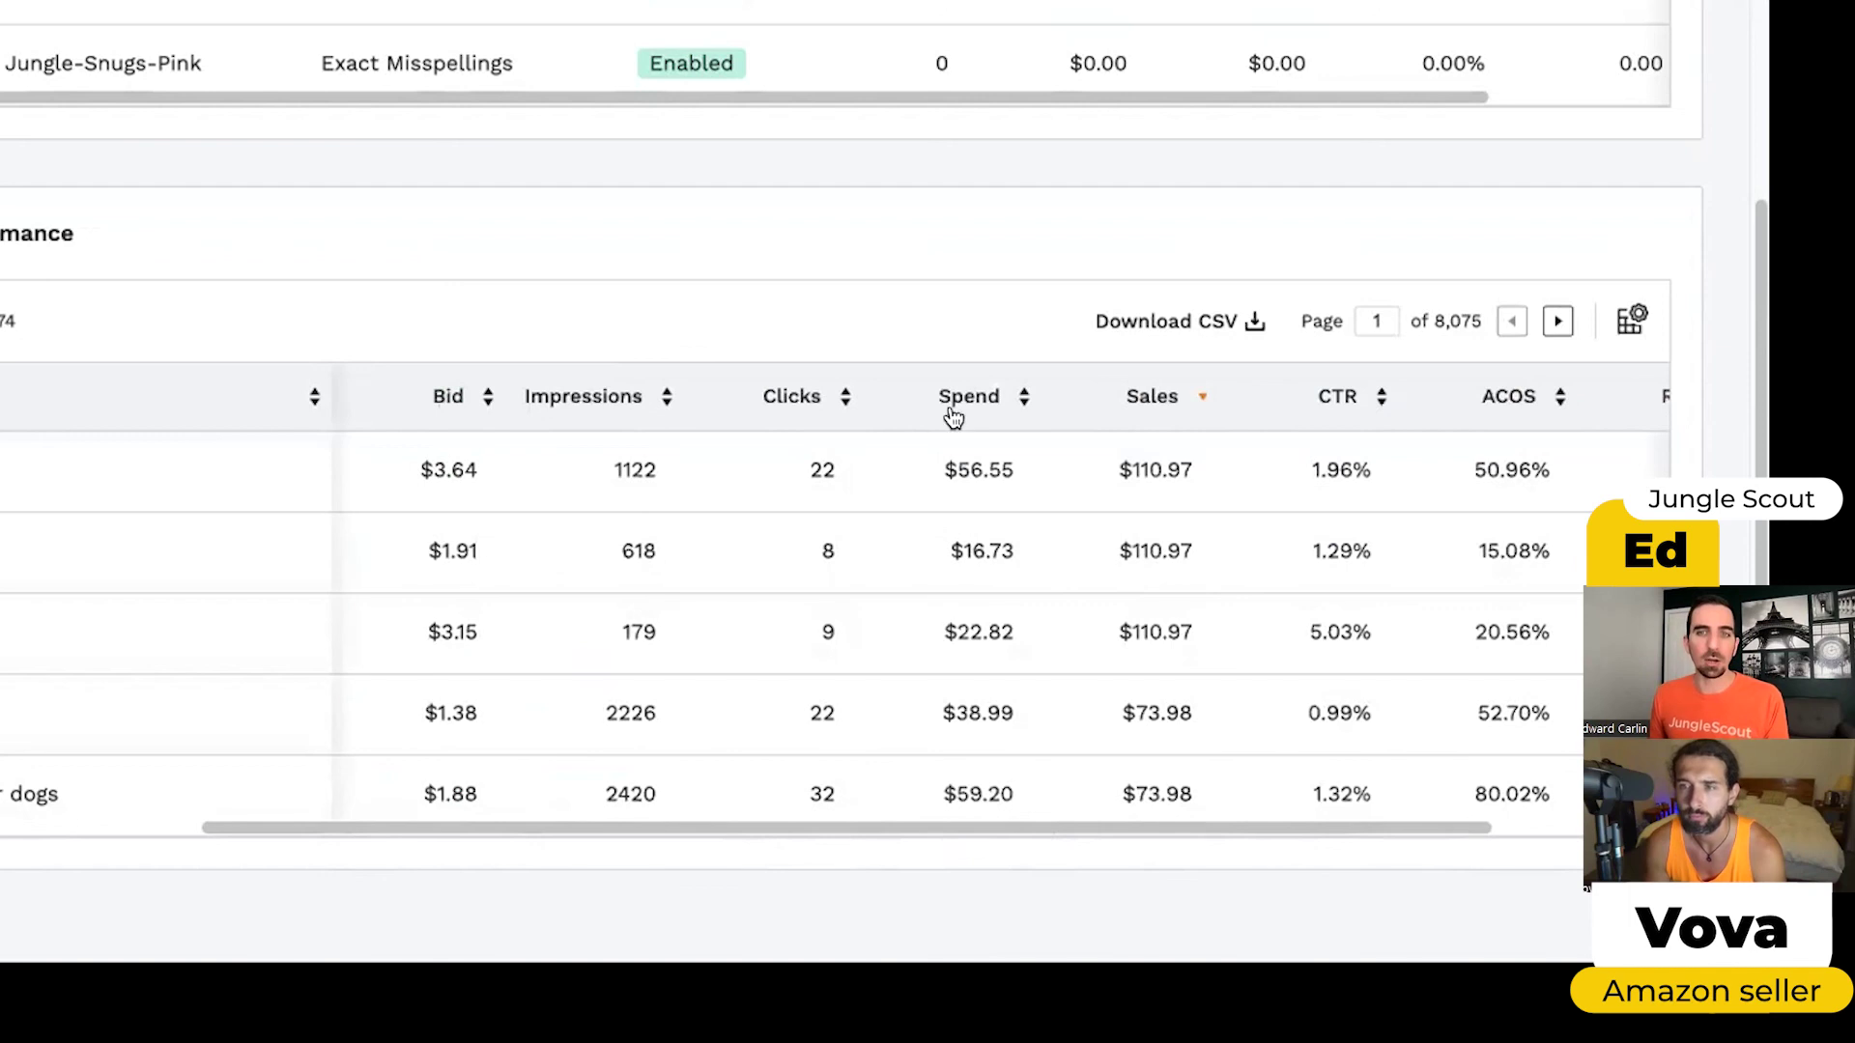
pyautogui.hscroll(3, 1445, 467)
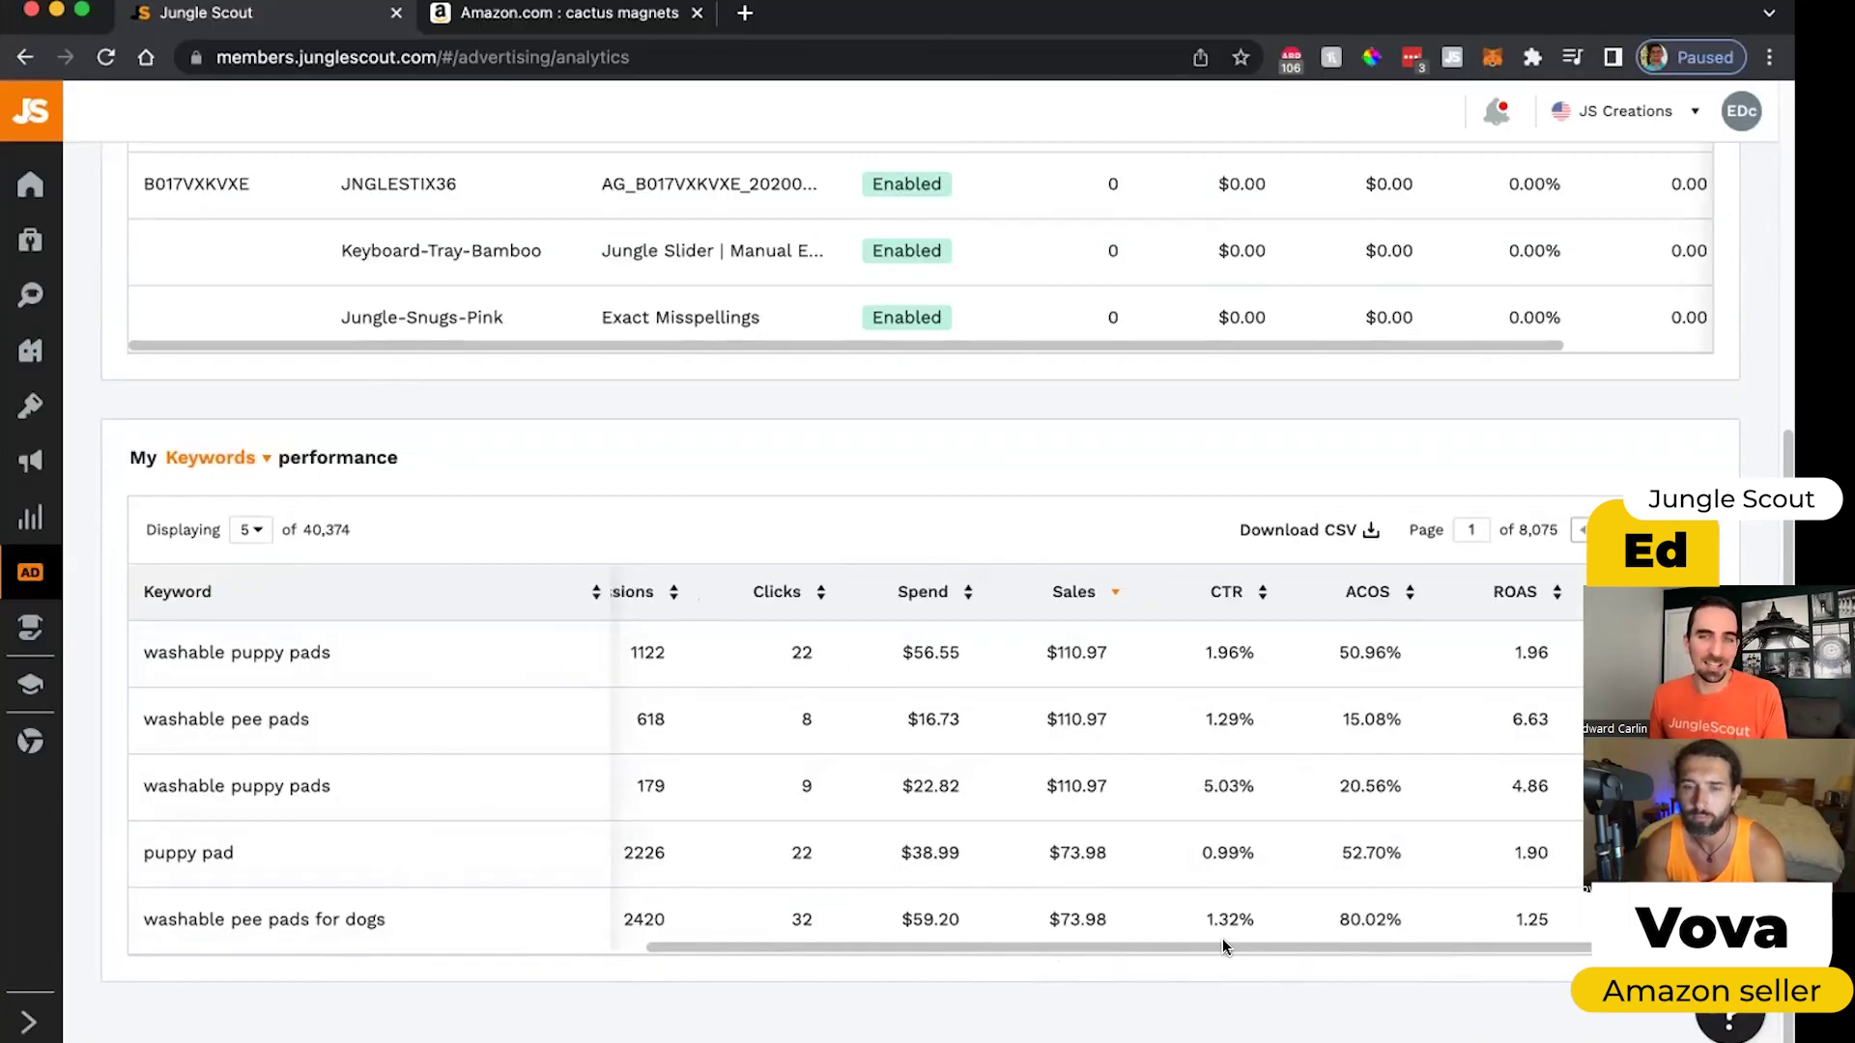
pyautogui.hscroll(-8, 1121, 942)
pyautogui.scroll(5, 682, 480)
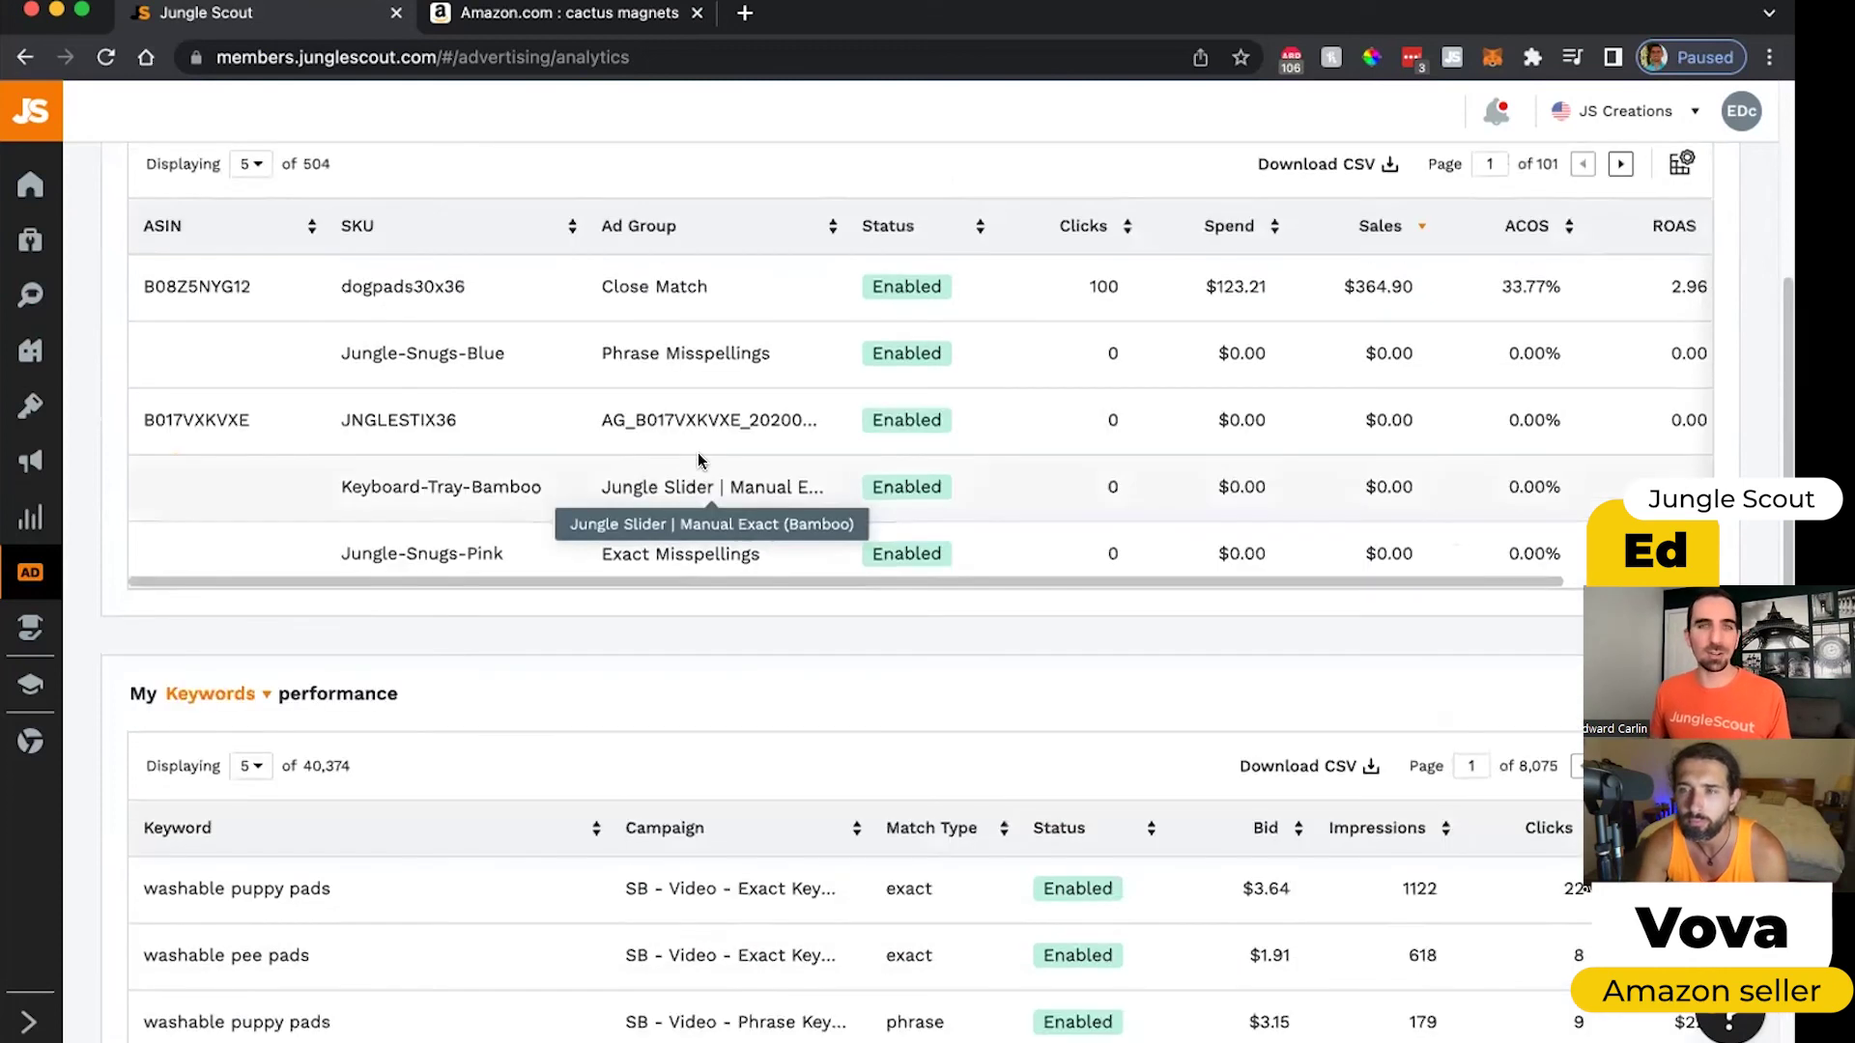